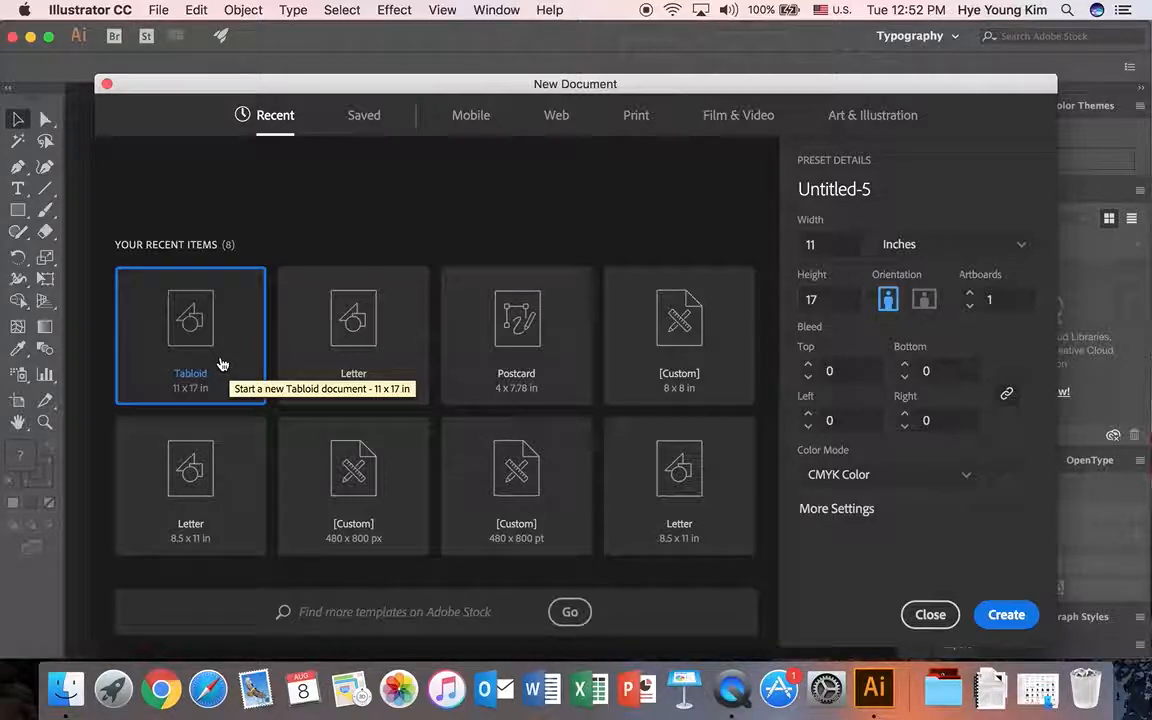
Create a new print document from the Tabloid preset with the units set to inches
{"action": "left_click", "coordinate": [637, 117]}
{"action": "left_click", "coordinate": [690, 250]}
{"action": "left_click", "coordinate": [941, 246]}
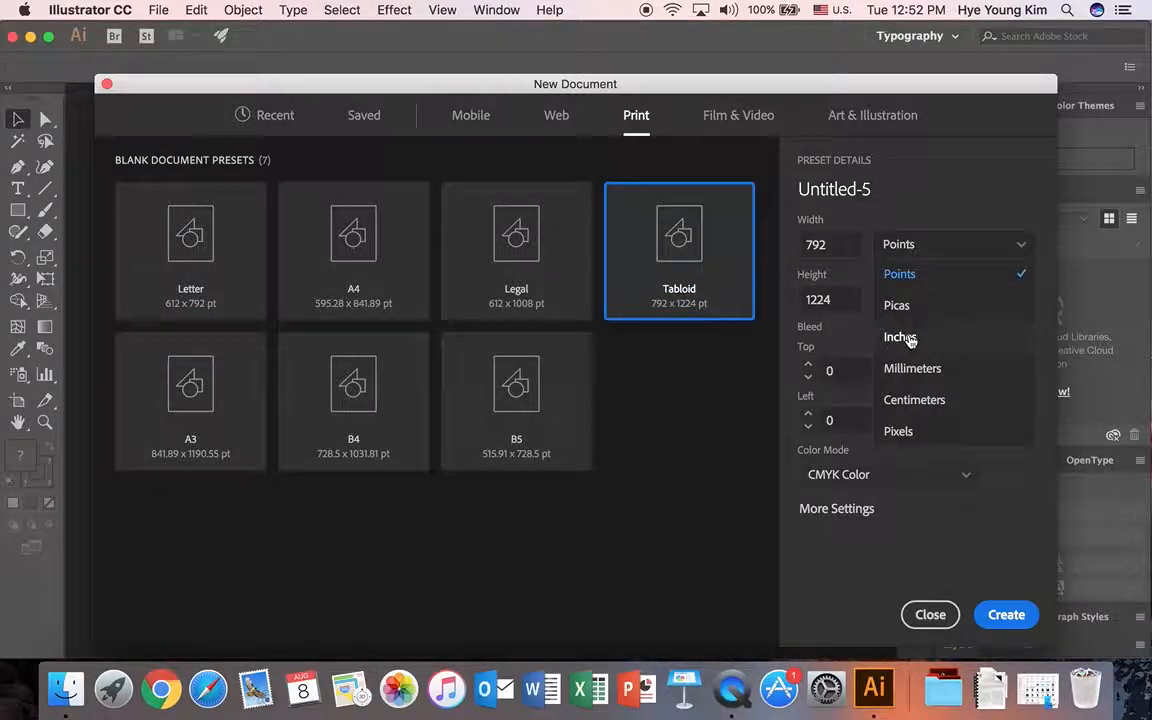
{"action": "left_click", "coordinate": [900, 337]}
{"action": "left_click", "coordinate": [1008, 620]}
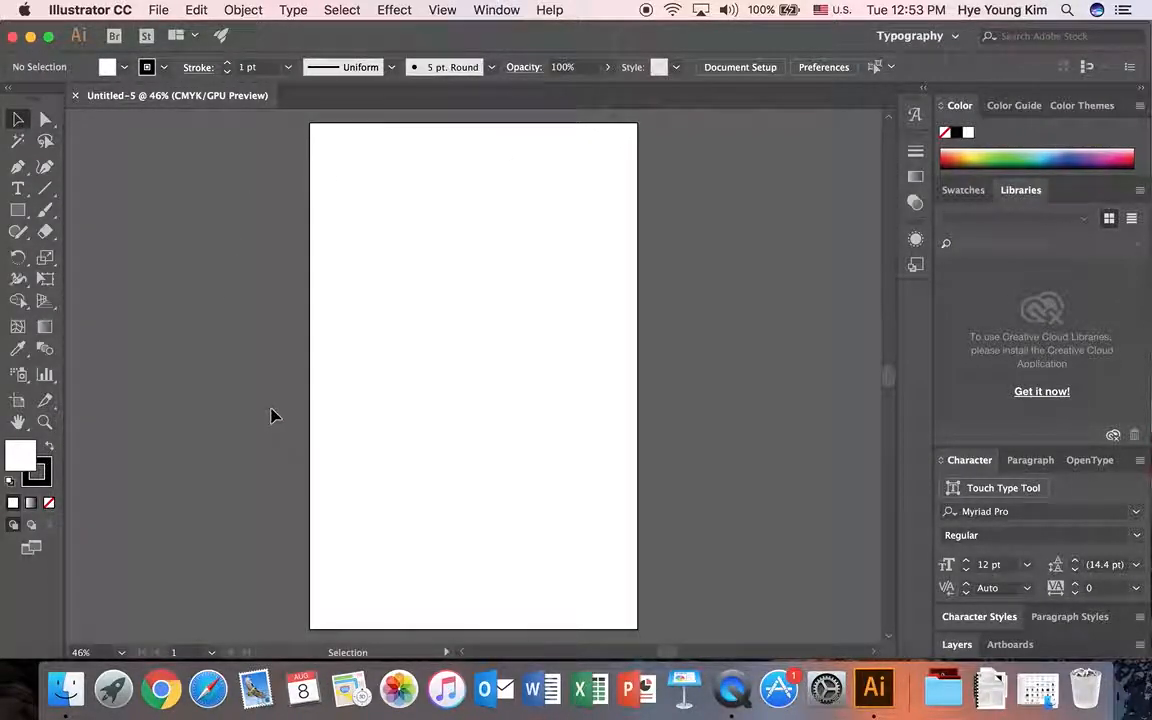
Start saving the document under a new name and choose the TUTORIAL_poster folder as its location
{"action": "left_click", "coordinate": [158, 10]}
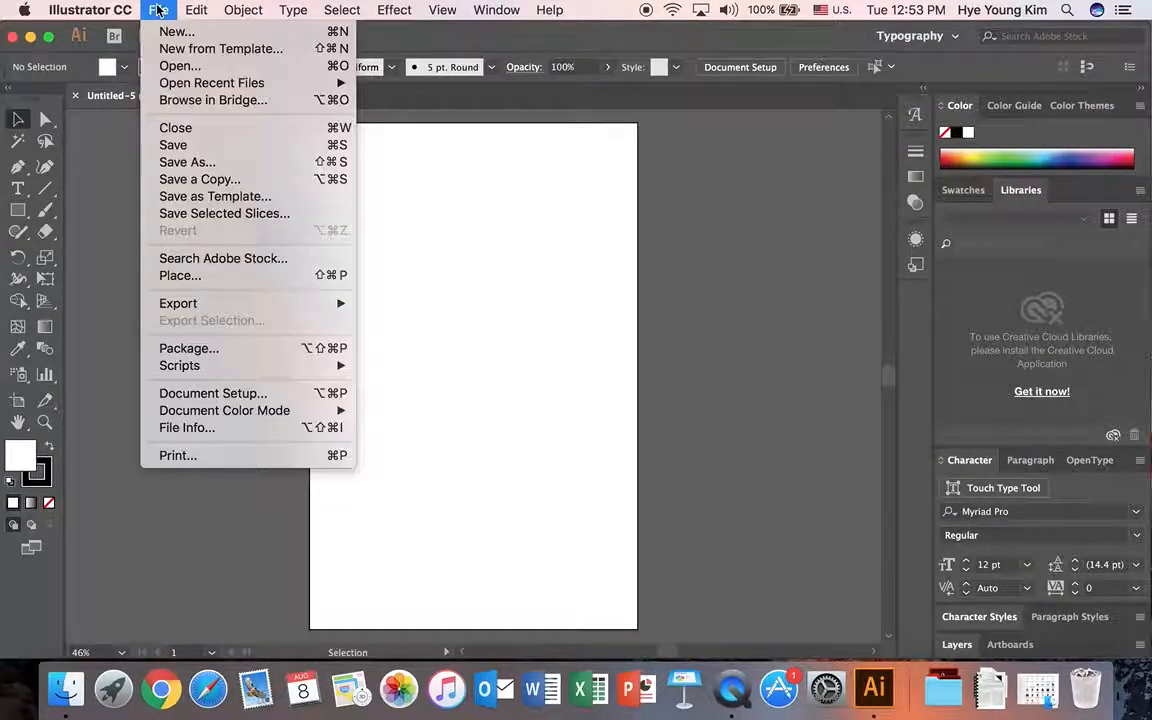
{"action": "left_click", "coordinate": [158, 164]}
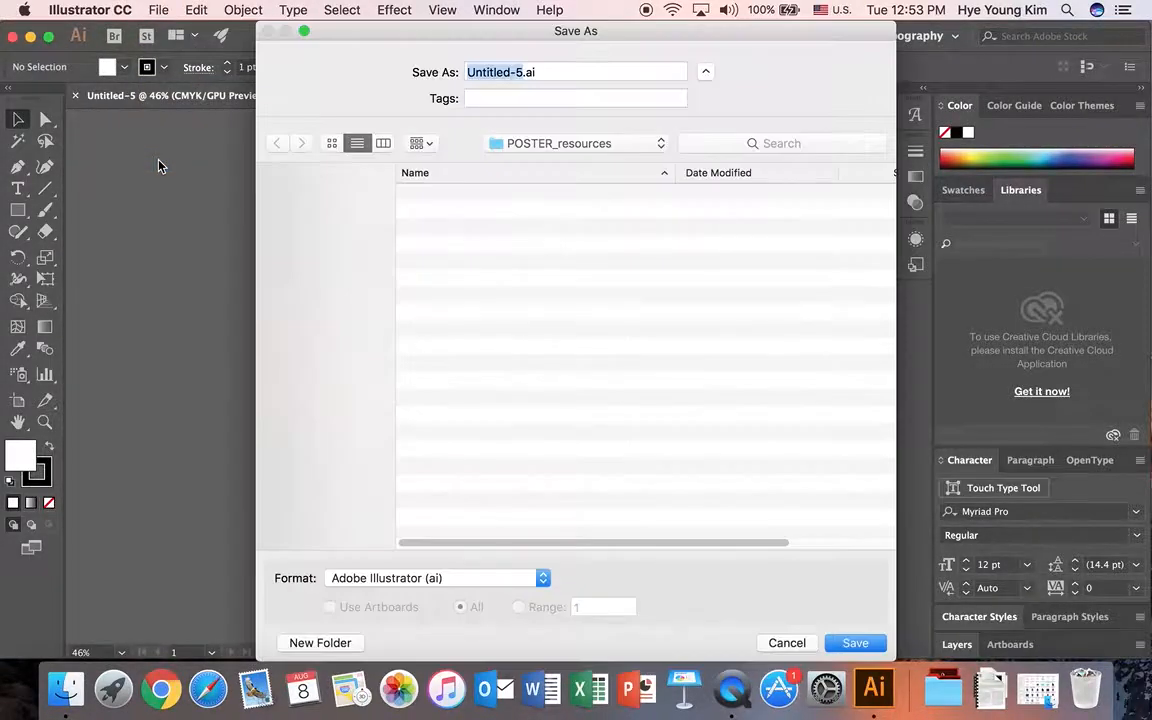
{"action": "left_click", "coordinate": [571, 143]}
{"action": "left_click", "coordinate": [575, 162]}
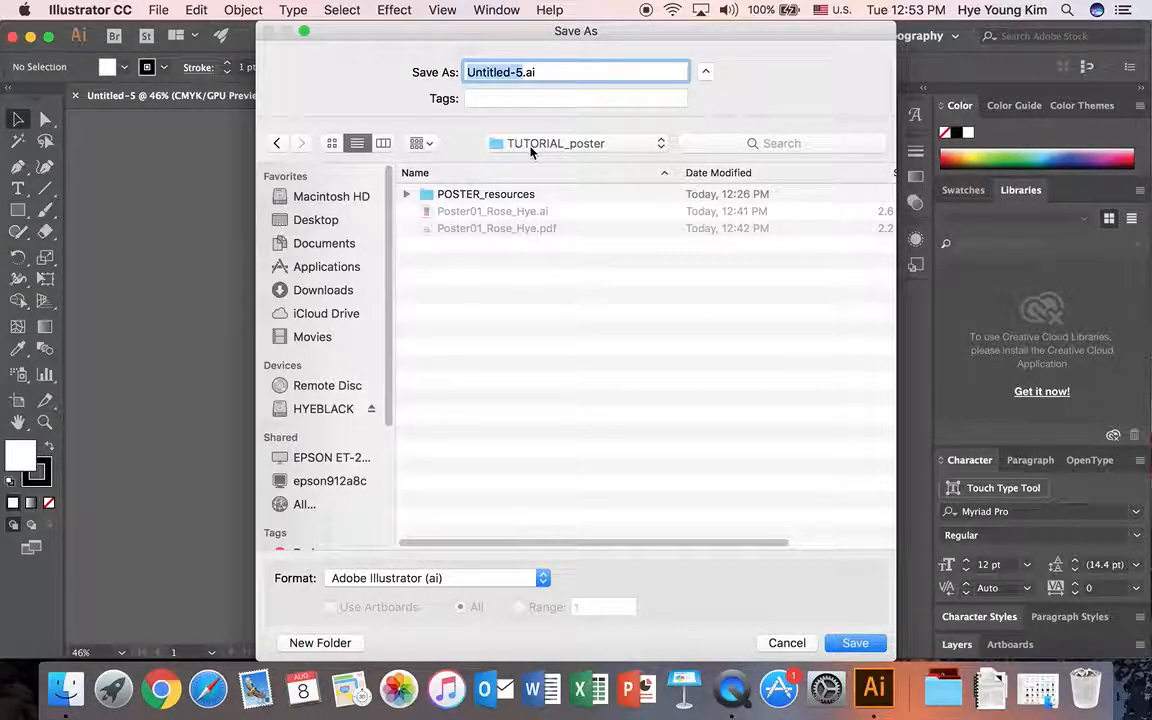
Name the file Poster02_Heart_ followed by the author's first name and save it with the default Illustrator options
{"action": "type", "text": "POSTE"}
{"action": "key", "text": "BackSpace"}
{"action": "key", "text": "BackSpace"}
{"action": "key", "text": "BackSpace"}
{"action": "key", "text": "BackSpace"}
{"action": "type", "text": "oster02_"}
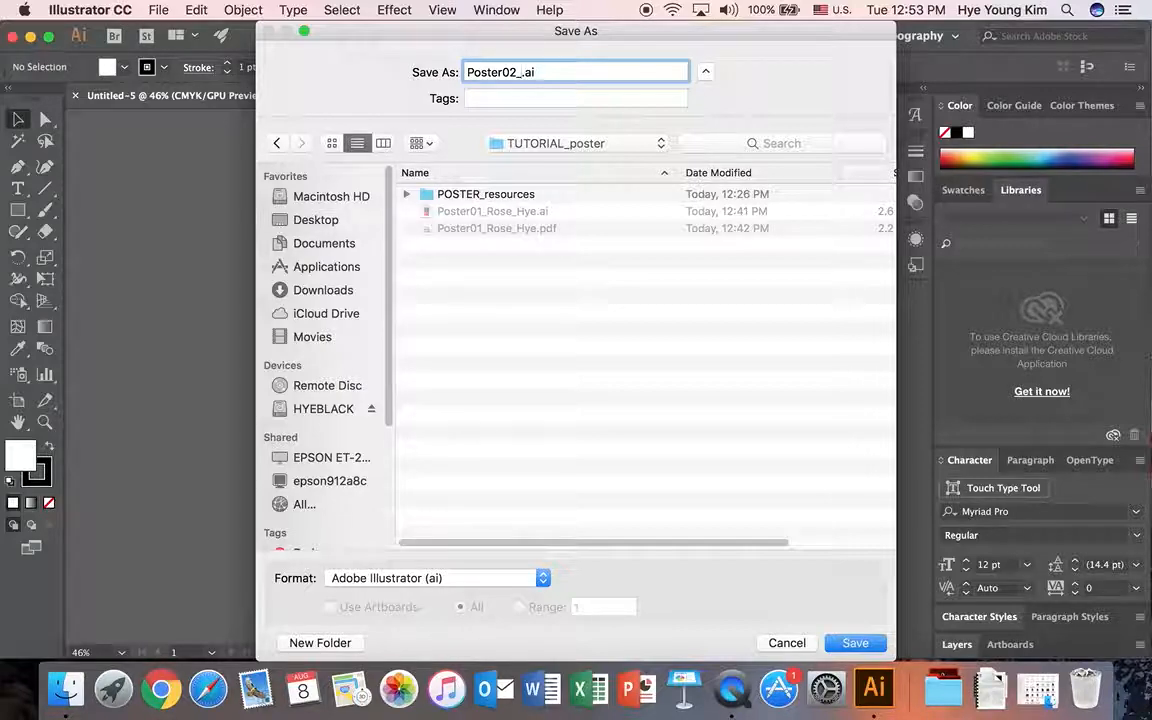
{"action": "type", "text": "Heart_Hye"}
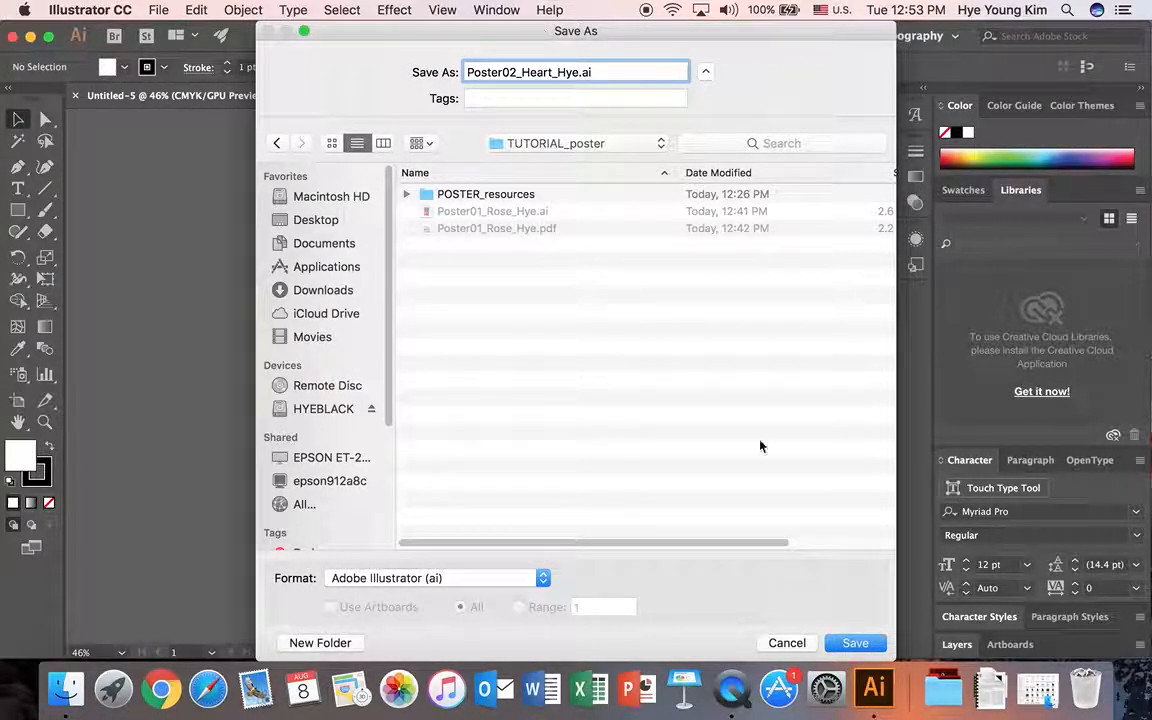
{"action": "left_click", "coordinate": [862, 643]}
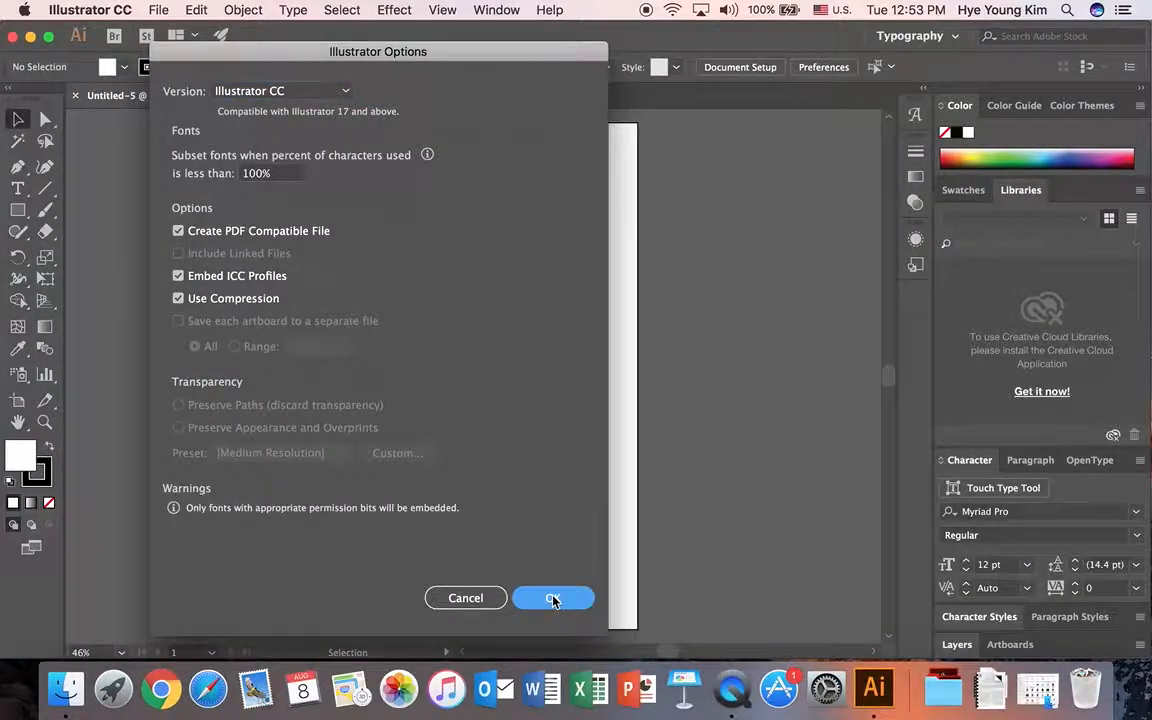
{"action": "left_click", "coordinate": [553, 599]}
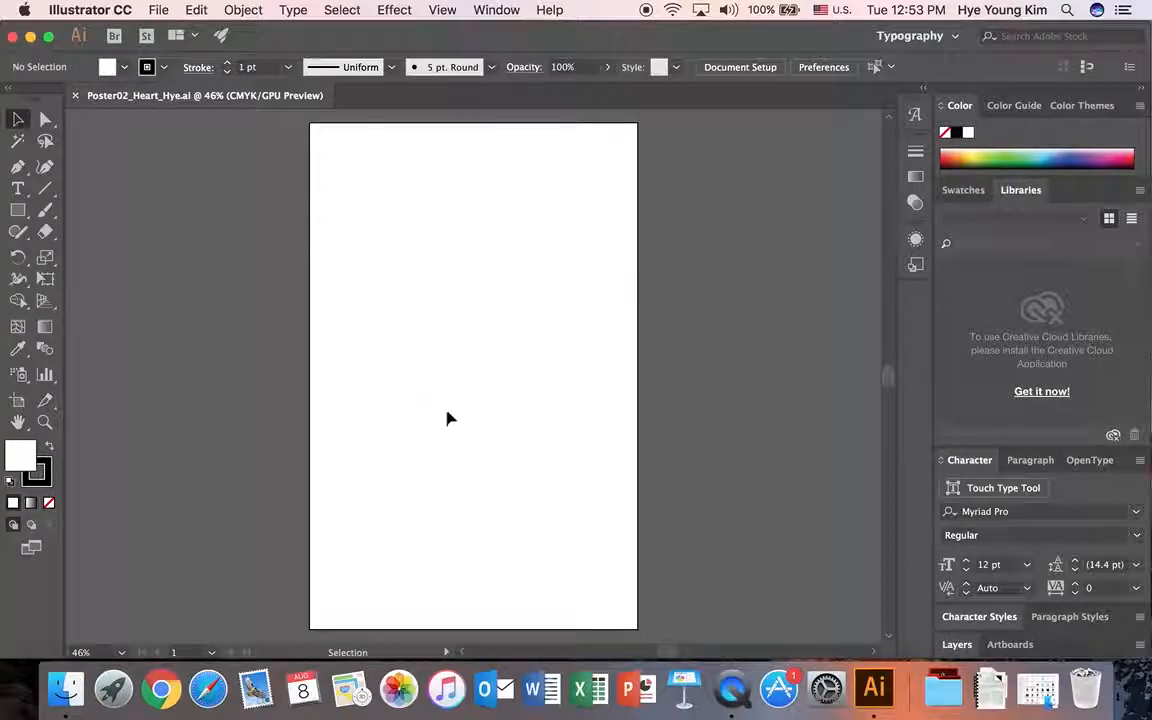
Show the document's layers and rename Layer 1 as background
{"action": "left_click", "coordinate": [957, 644]}
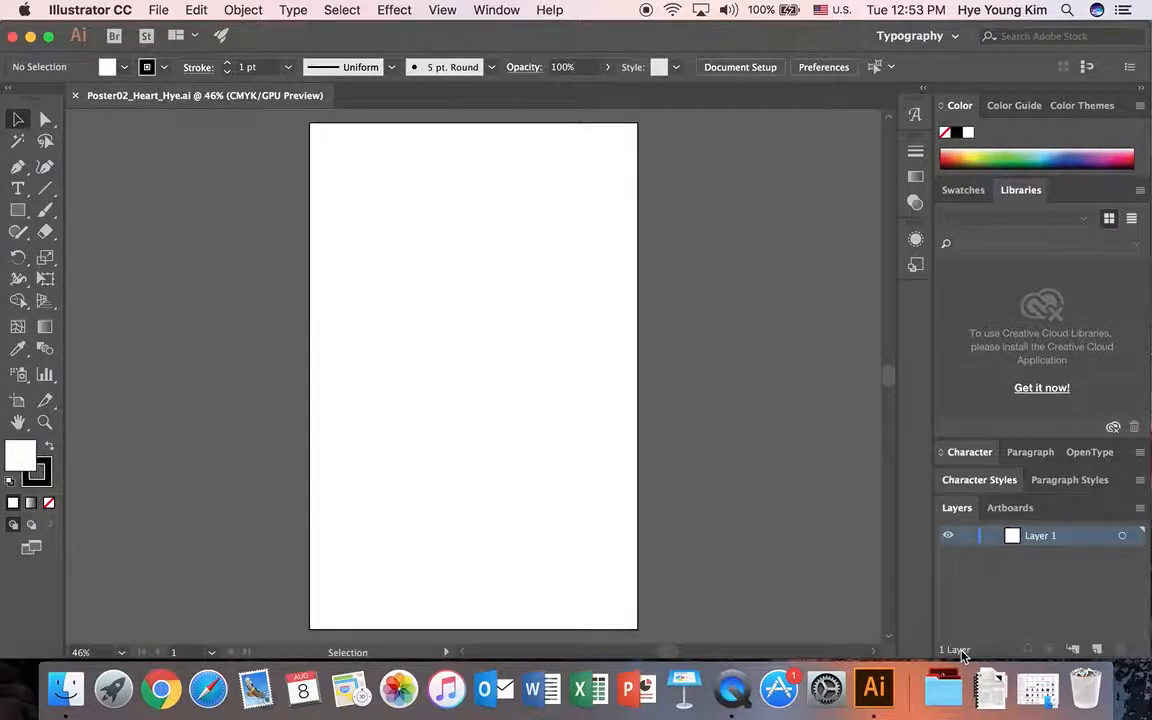
{"action": "double_click", "coordinate": [1040, 537]}
{"action": "type", "text": "backgoun"}
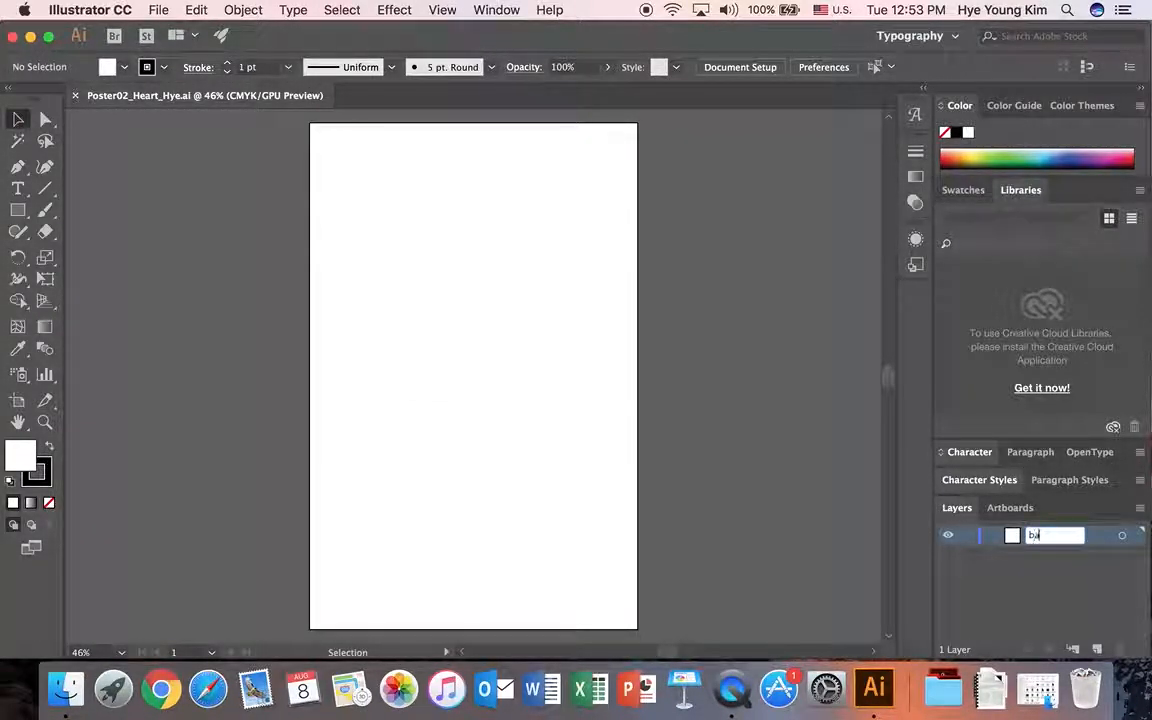
{"action": "key", "text": "BackSpace"}
{"action": "key", "text": "BackSpace"}
{"action": "key", "text": "BackSpace"}
{"action": "type", "text": "round"}
{"action": "key", "text": "Return"}
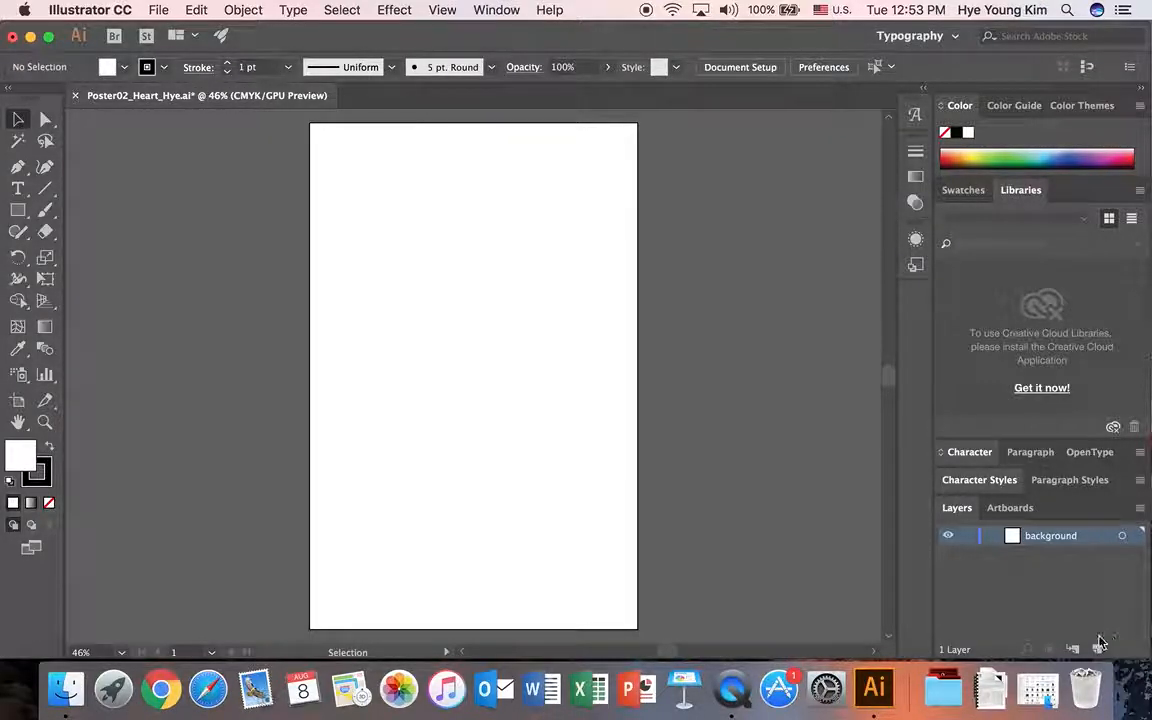
Add a new layer above the background layer and name it image
{"action": "key", "text": "super+l"}
{"action": "double_click", "coordinate": [1040, 536]}
{"action": "type", "text": "image"}
{"action": "key", "text": "Return"}
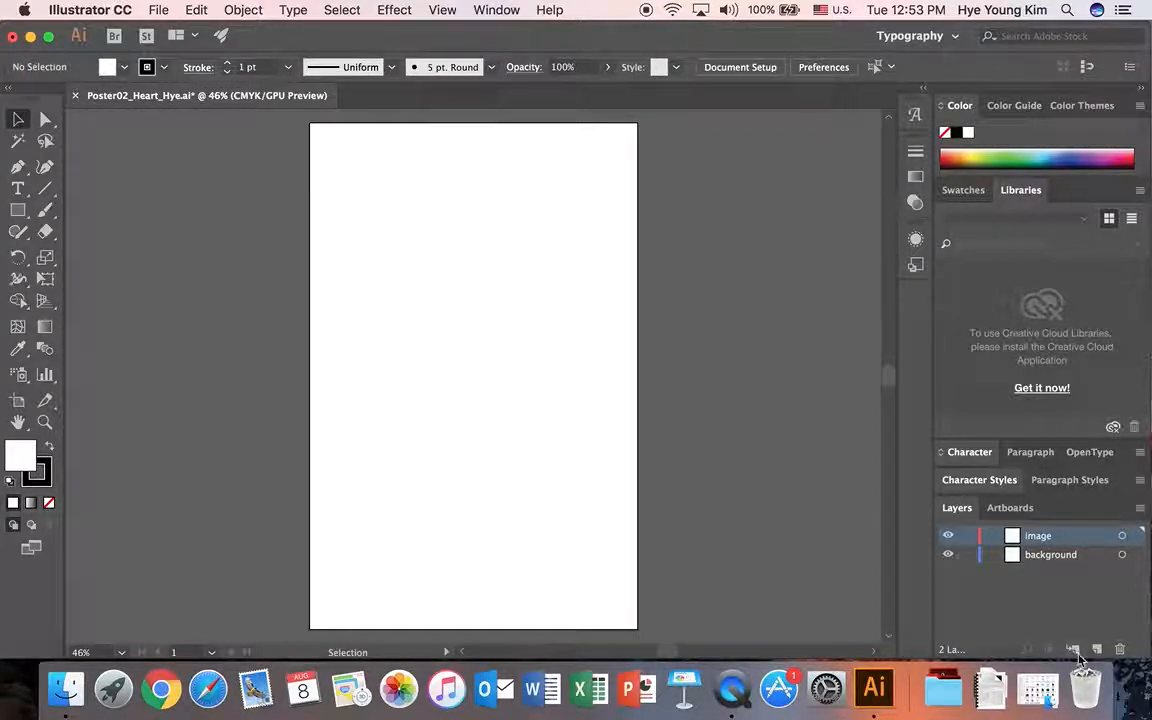
Add another layer above the image layer, name it text, and leave no layer highlighted
{"action": "key", "text": "super+l"}
{"action": "double_click", "coordinate": [1040, 536]}
{"action": "type", "text": "text"}
{"action": "key", "text": "Return"}
{"action": "left_click", "coordinate": [1038, 611]}
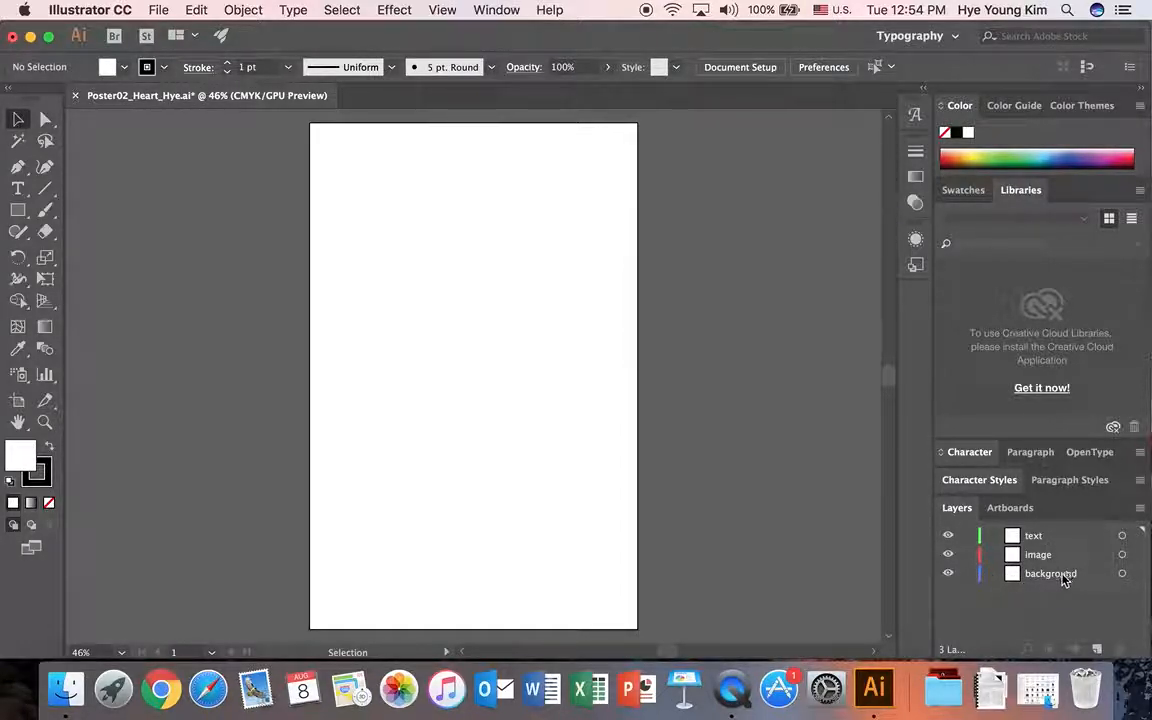
Show the rulers around the document
{"action": "left_click", "coordinate": [440, 10]}
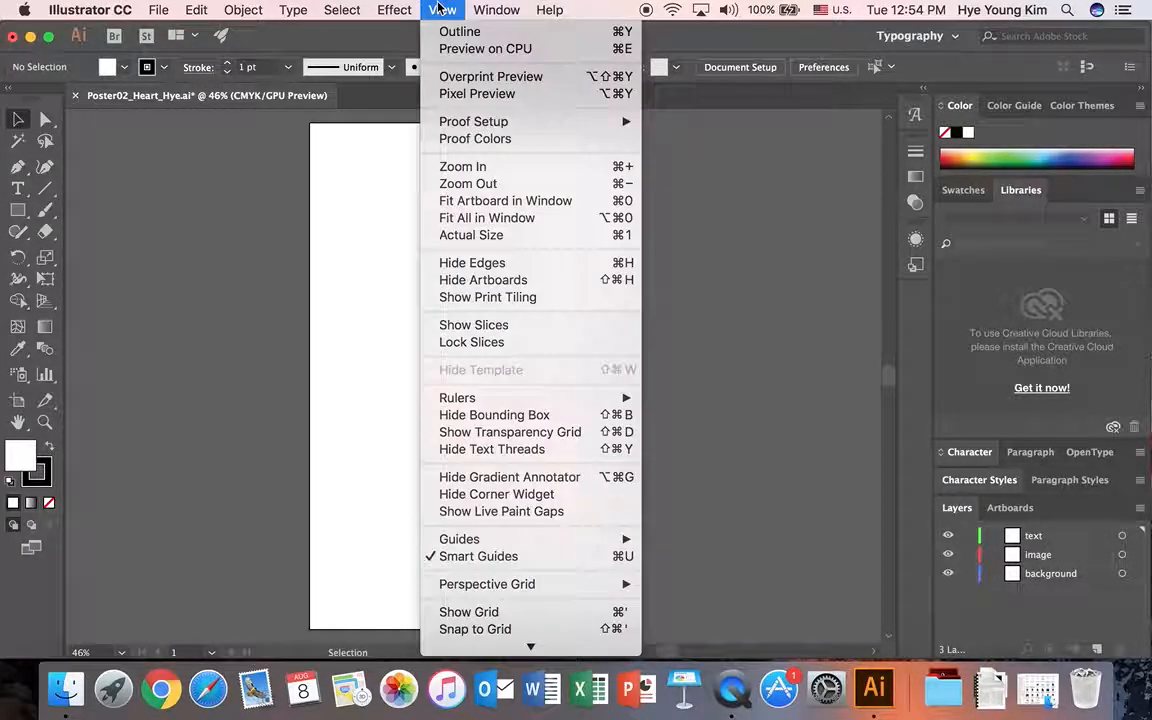
{"action": "mouse_move", "coordinate": [589, 399]}
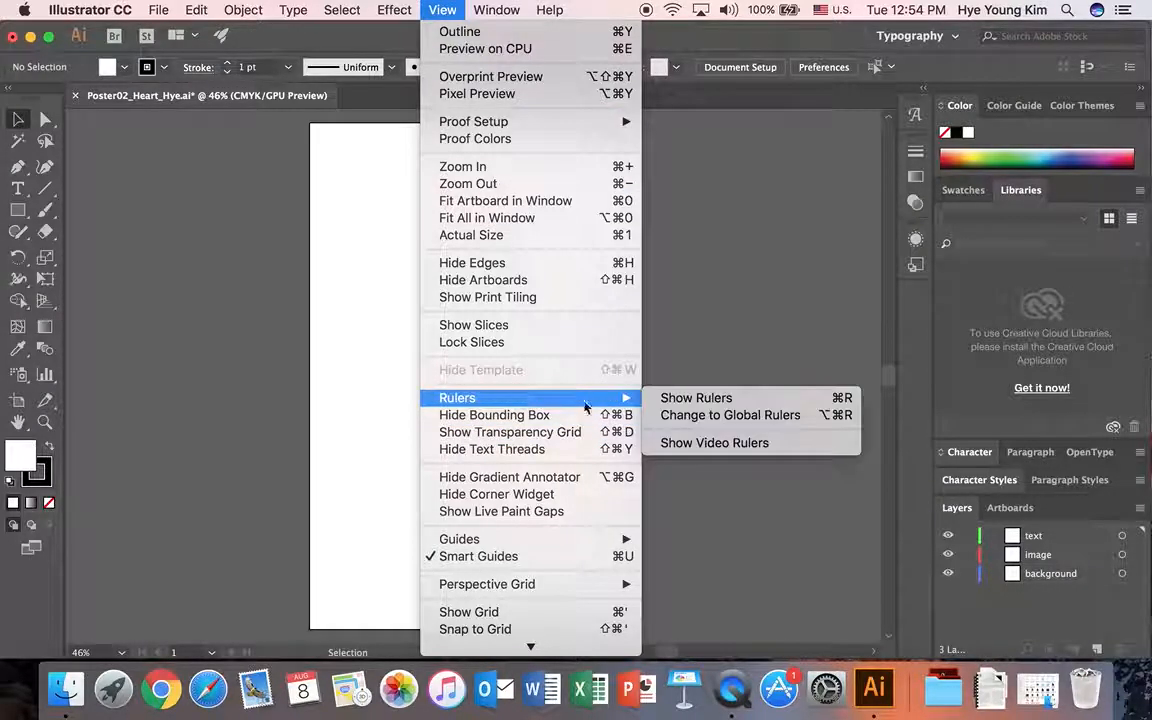
{"action": "left_click", "coordinate": [724, 402]}
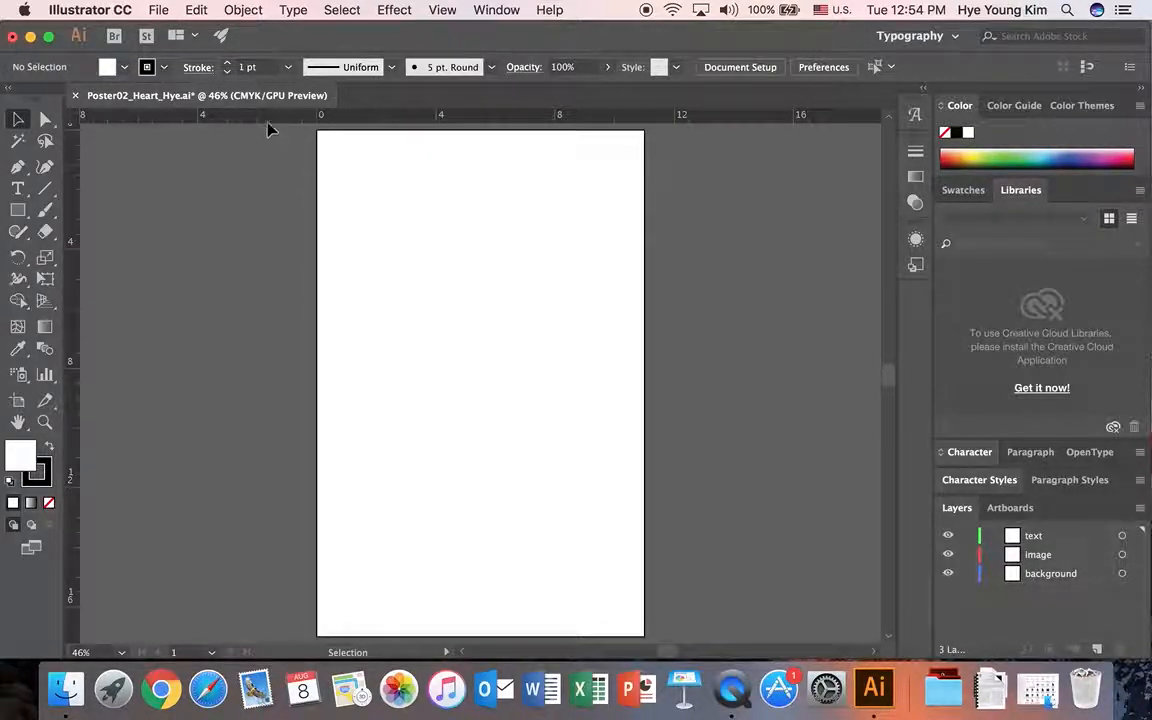
Place two horizontal and two vertical margin guides about 1 inch inside the four edges of the artboard
{"action": "left_click_drag", "start_coordinate": [273, 118], "coordinate": [270, 165]}
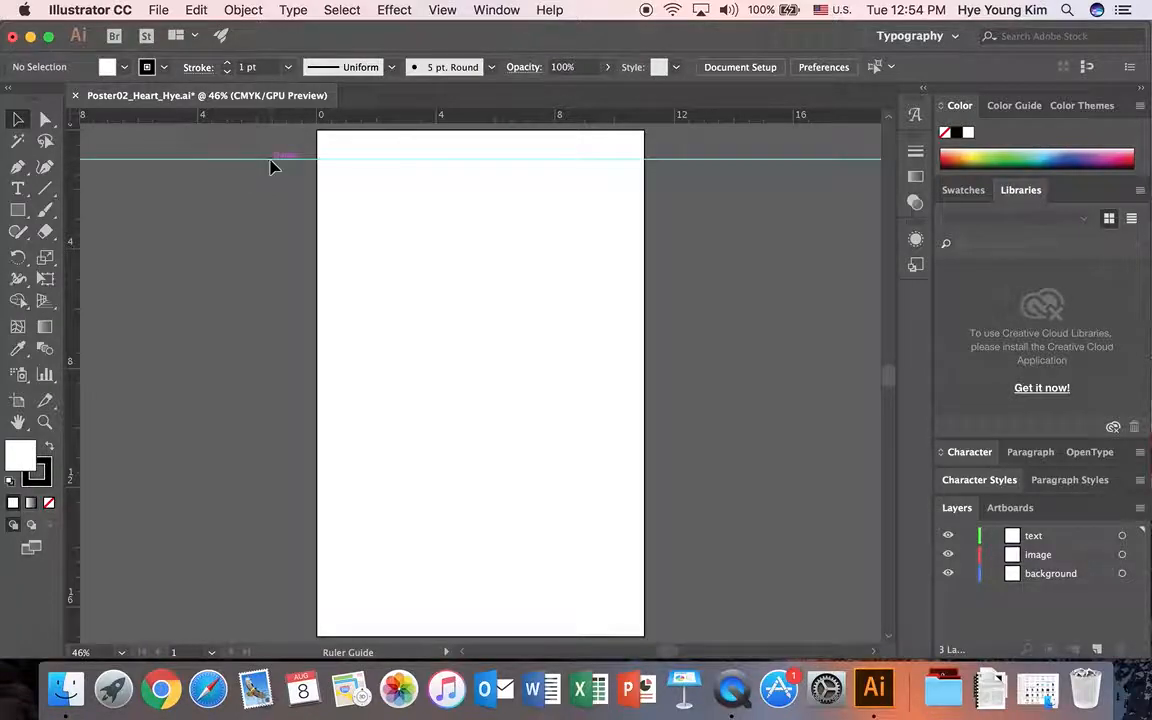
{"action": "left_click_drag", "start_coordinate": [228, 120], "coordinate": [262, 612]}
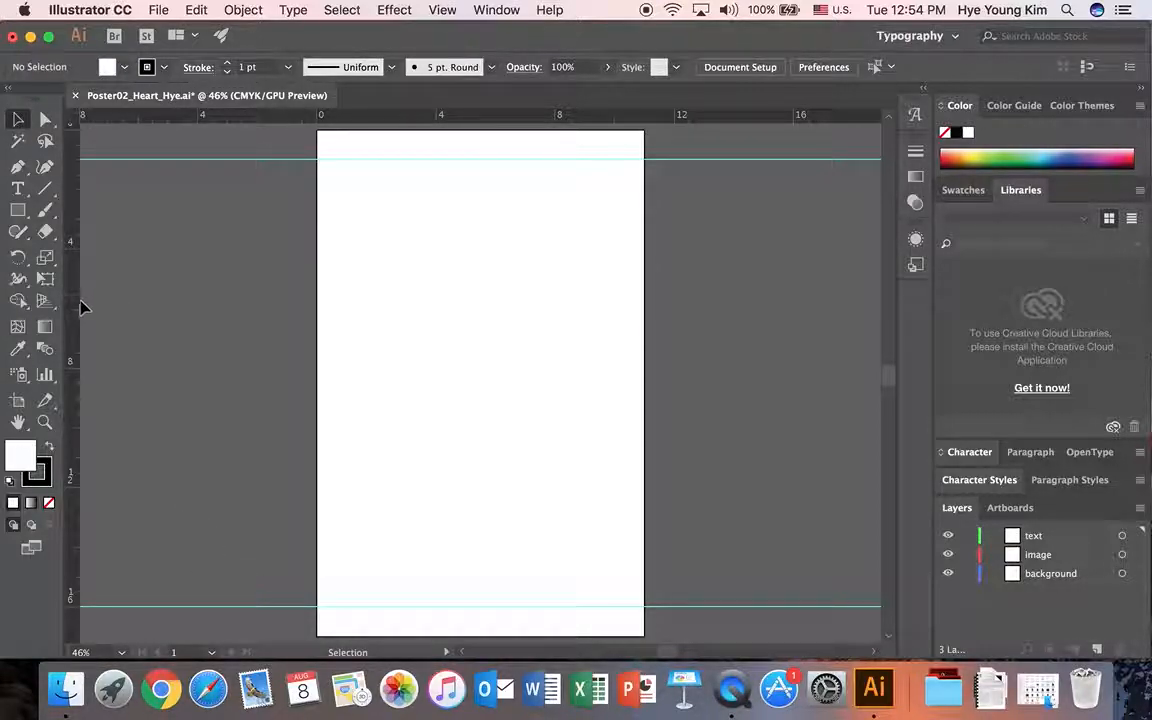
{"action": "left_click_drag", "start_coordinate": [75, 306], "coordinate": [347, 313]}
{"action": "left_click_drag", "start_coordinate": [66, 266], "coordinate": [616, 295]}
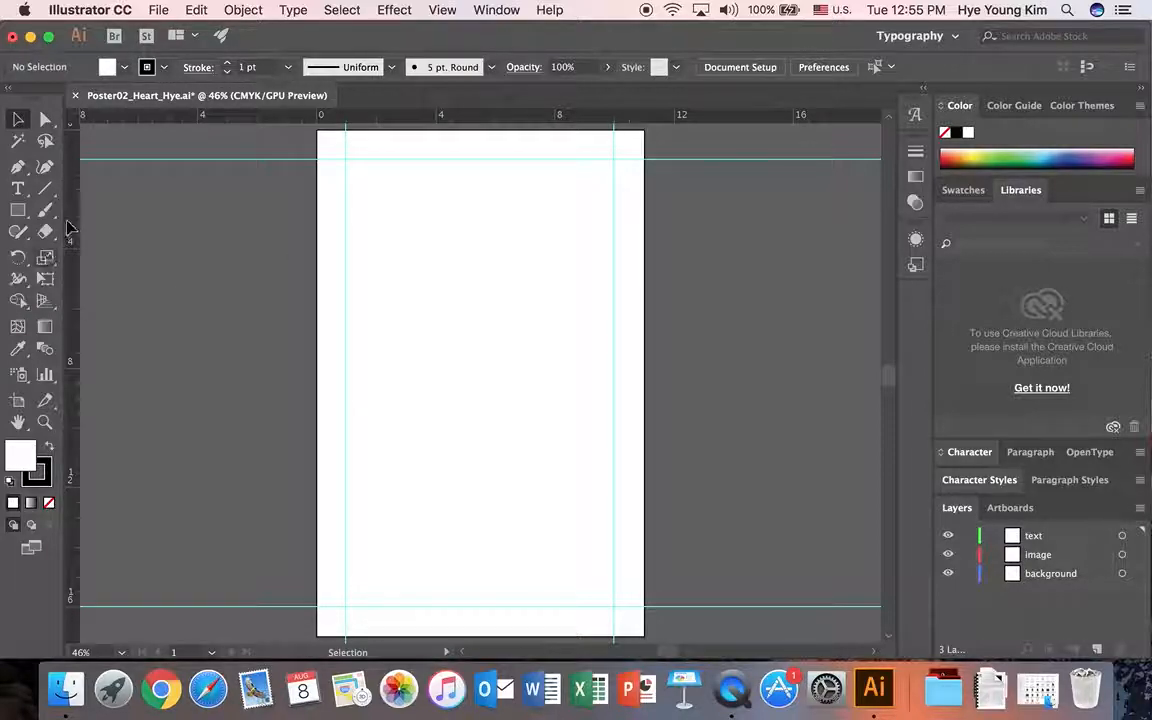
Place a vertical and a horizontal guide through the centre of the artboard, at about 5.5 and 8.5 inches
{"action": "left_click_drag", "start_coordinate": [72, 217], "coordinate": [480, 220]}
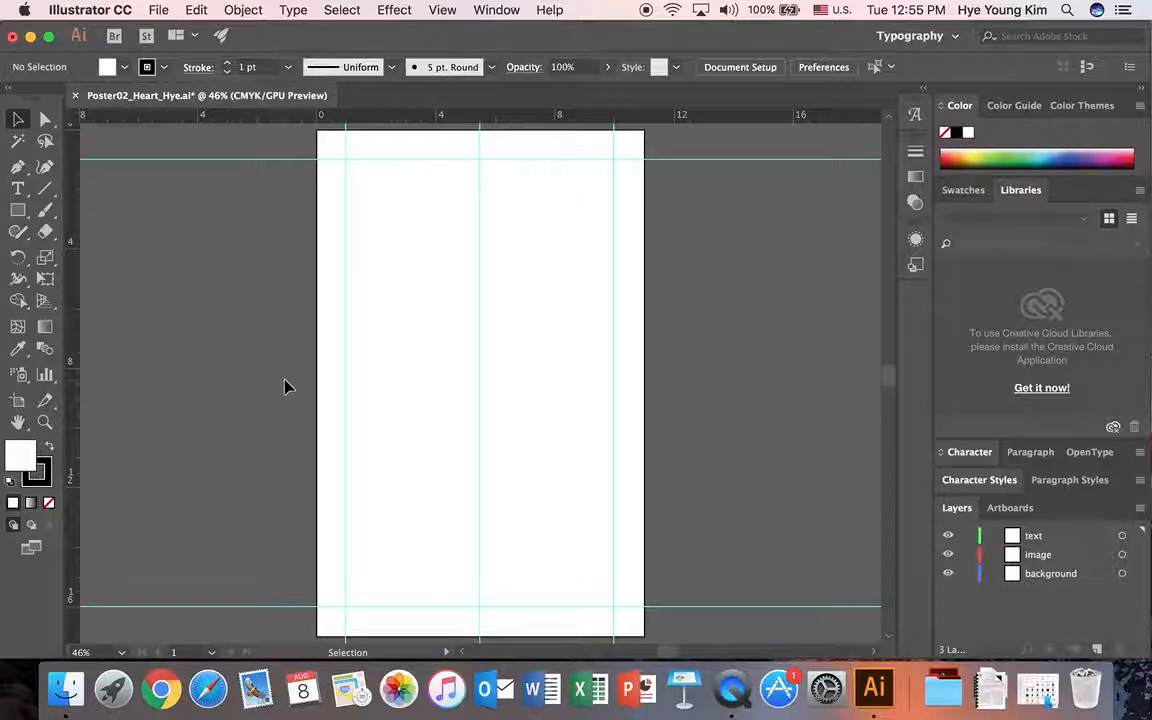
{"action": "left_click_drag", "start_coordinate": [265, 117], "coordinate": [263, 383]}
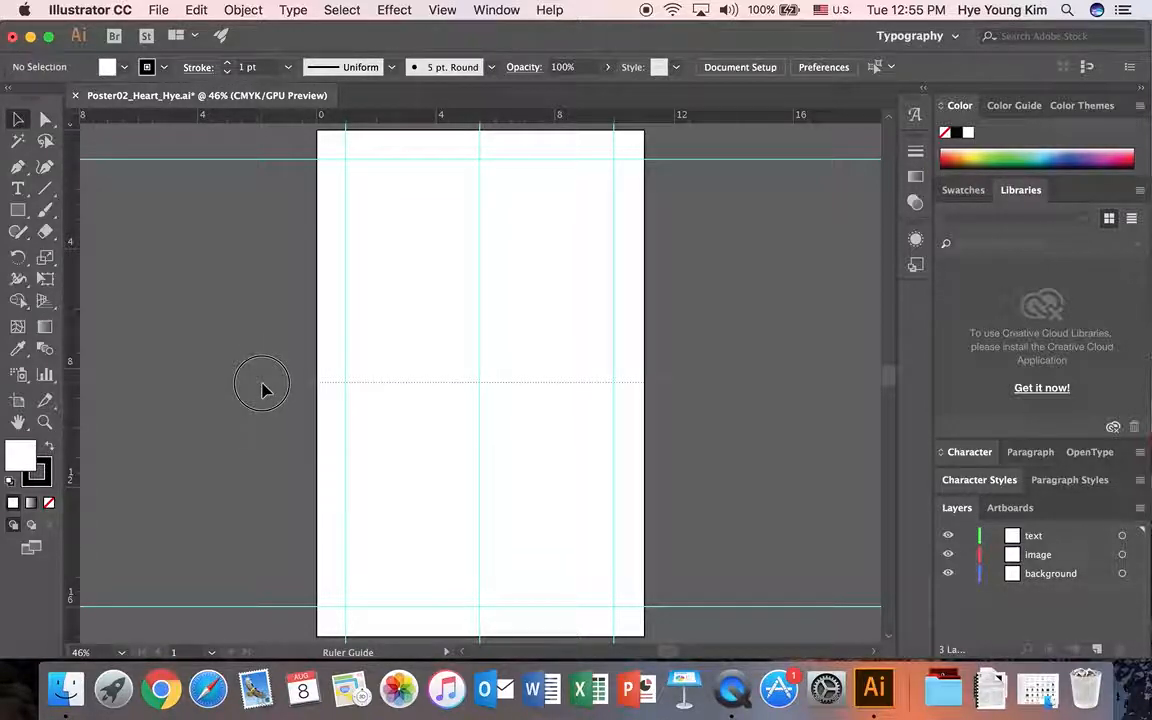
{"action": "left_click_drag", "start_coordinate": [263, 383], "coordinate": [264, 386]}
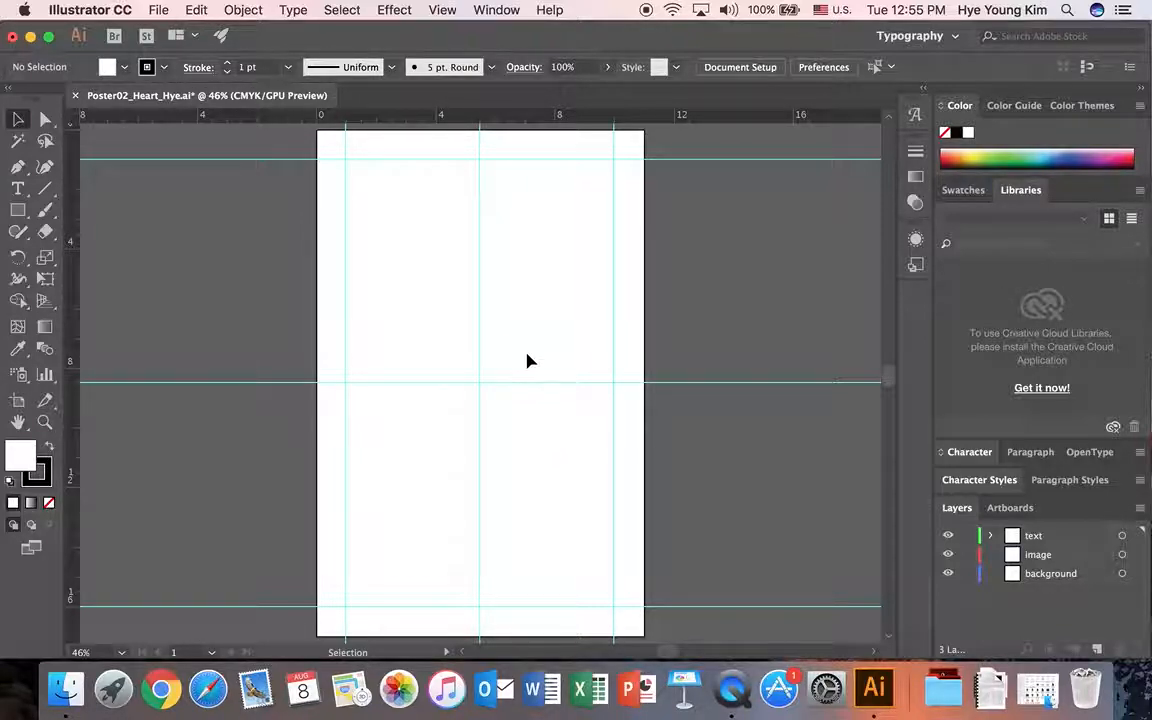
On the background layer, create a black-filled rectangle 11 in wide and 17 in high
{"action": "left_click", "coordinate": [1040, 578]}
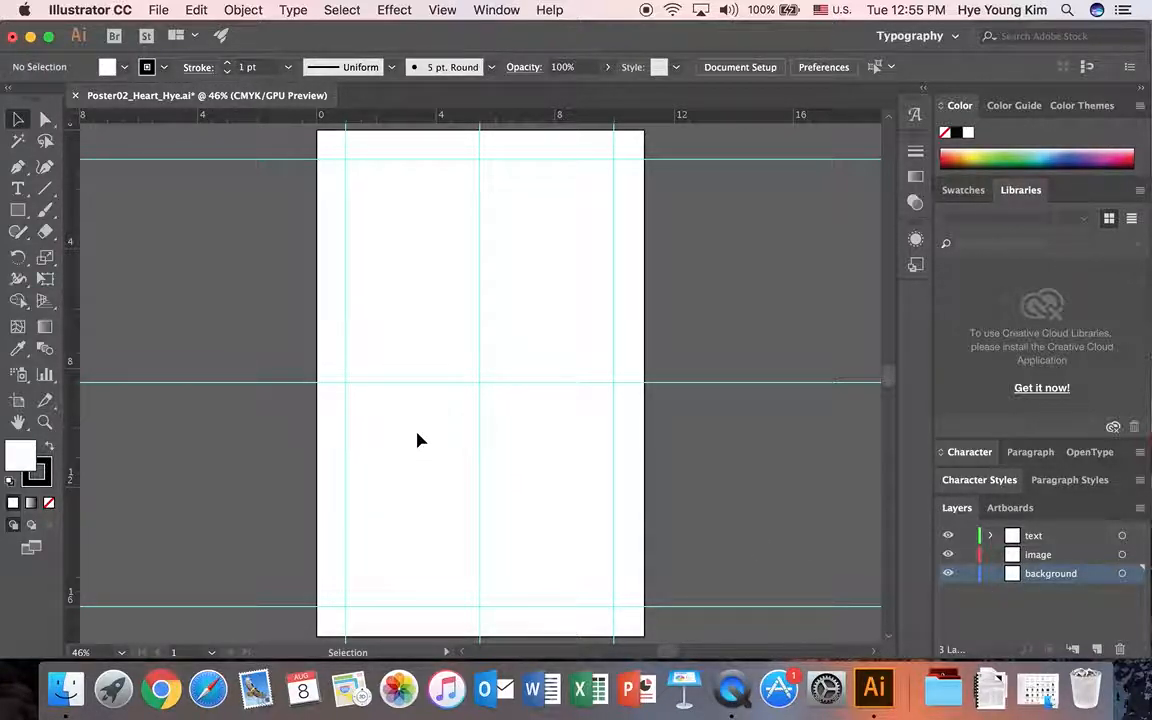
{"action": "left_click", "coordinate": [18, 212]}
{"action": "left_click", "coordinate": [125, 67]}
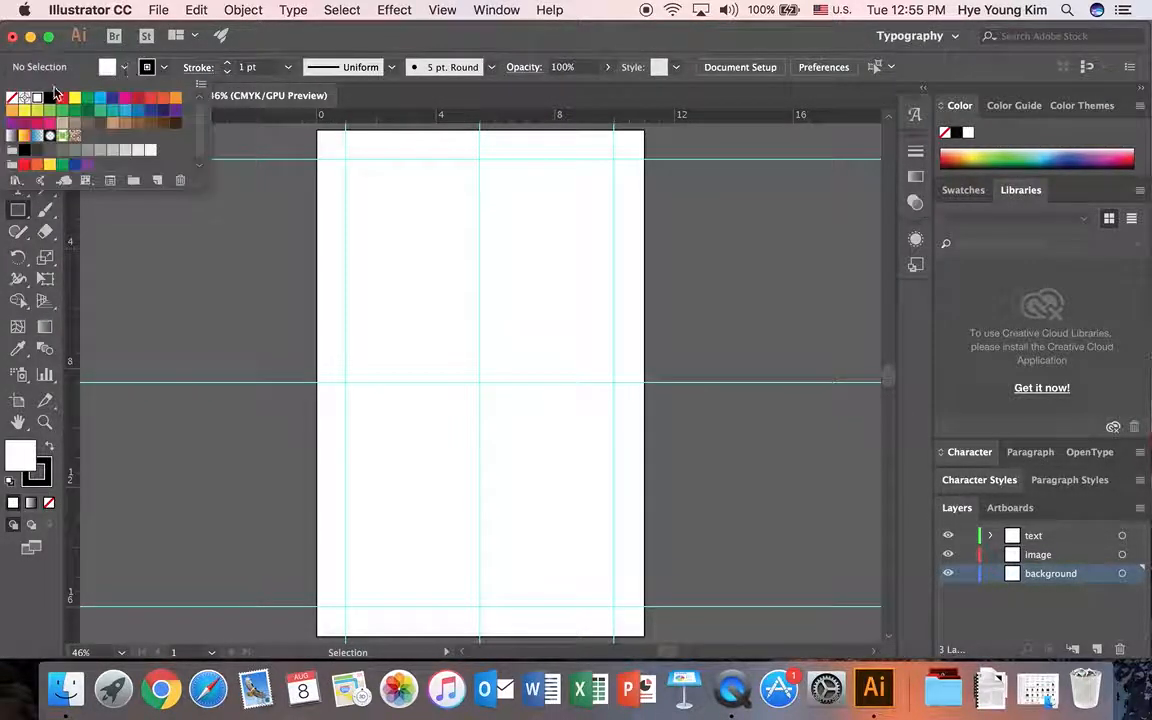
{"action": "left_click", "coordinate": [49, 97]}
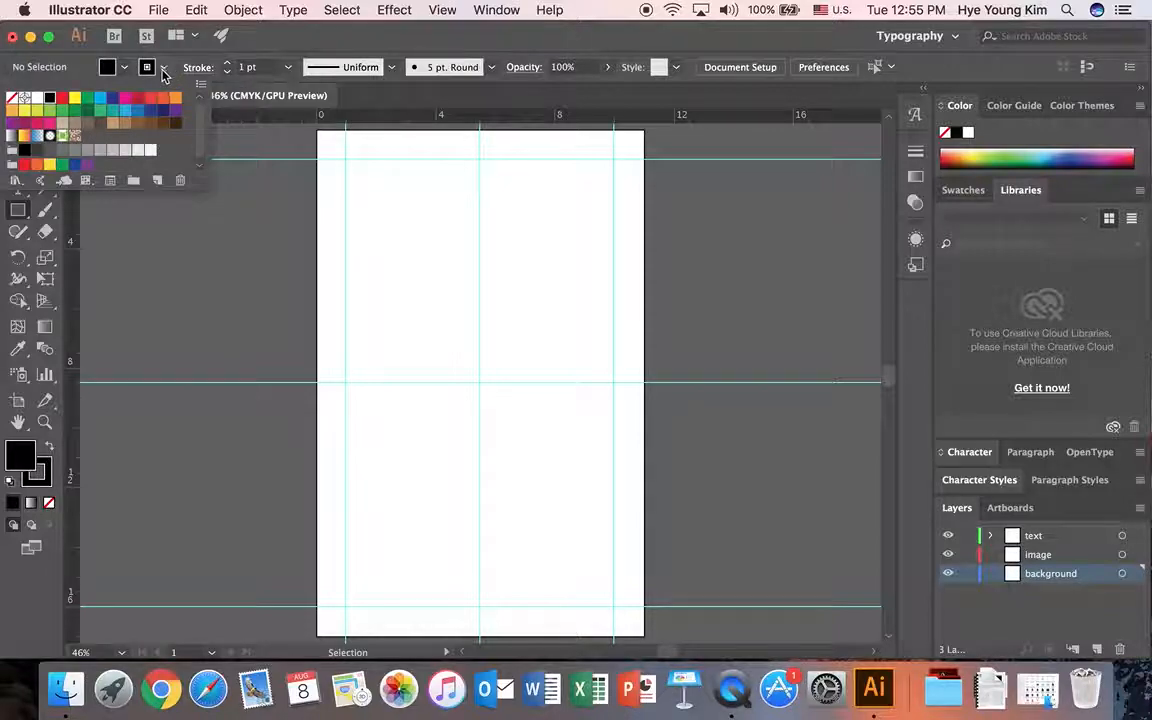
{"action": "left_click", "coordinate": [437, 313]}
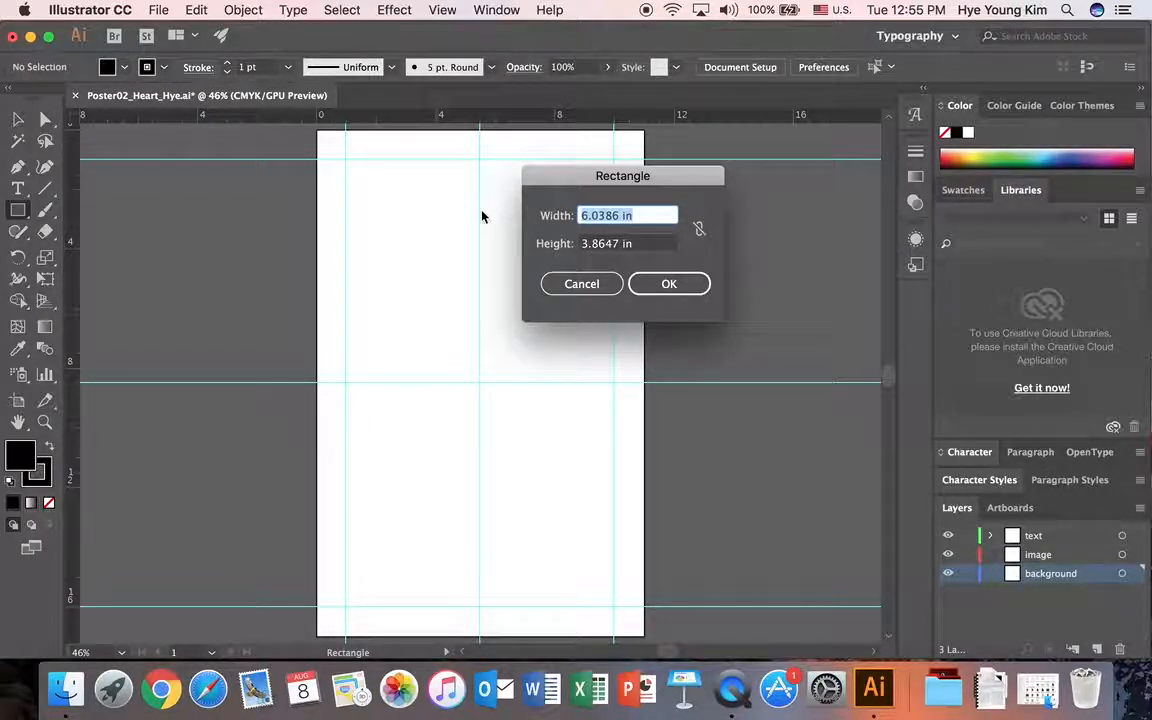
{"action": "type", "text": "11in"}
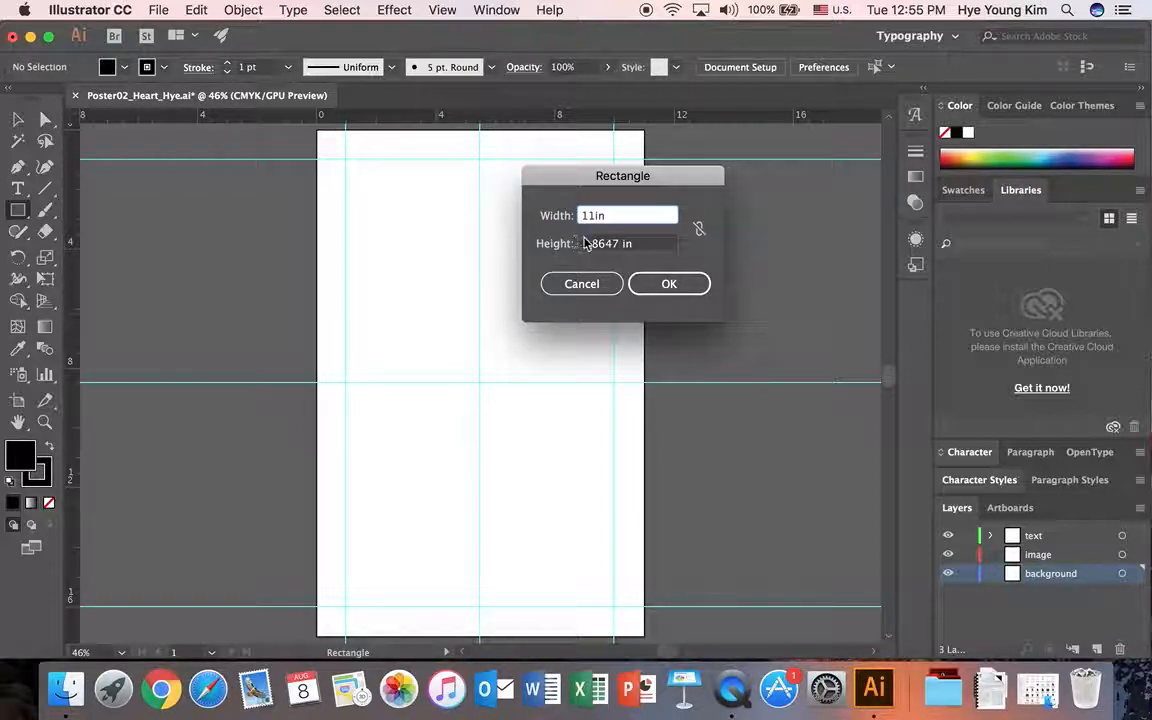
{"action": "key", "text": "Tab"}
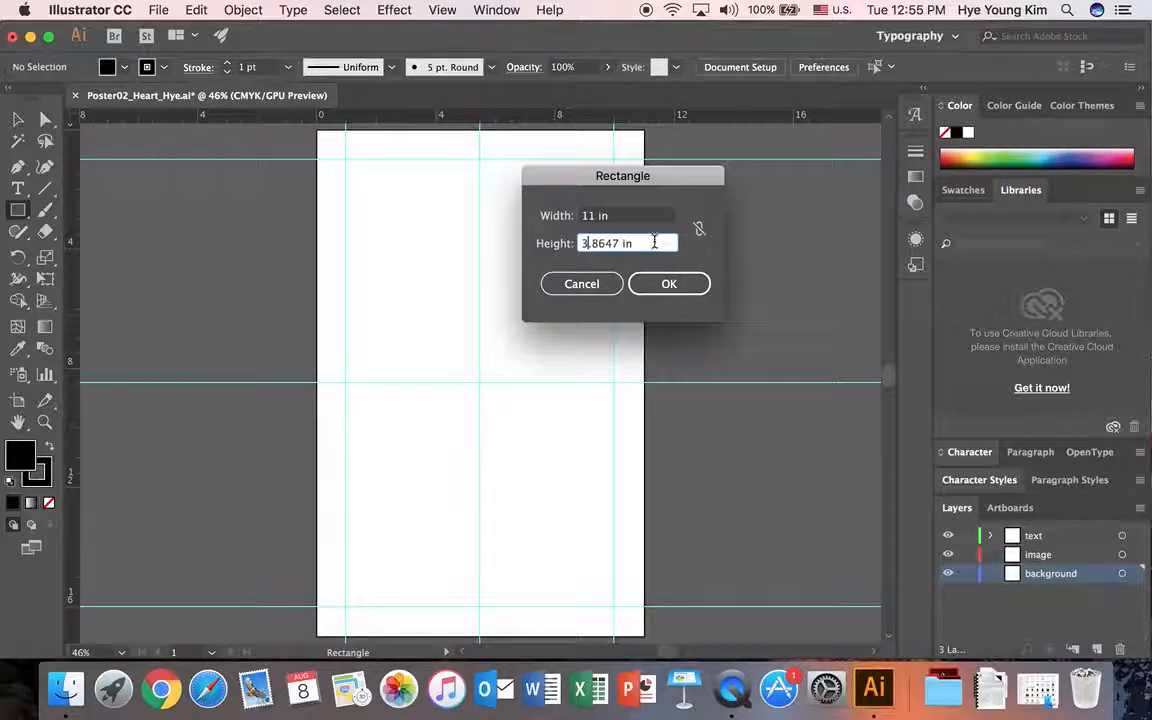
{"action": "type", "text": "17in"}
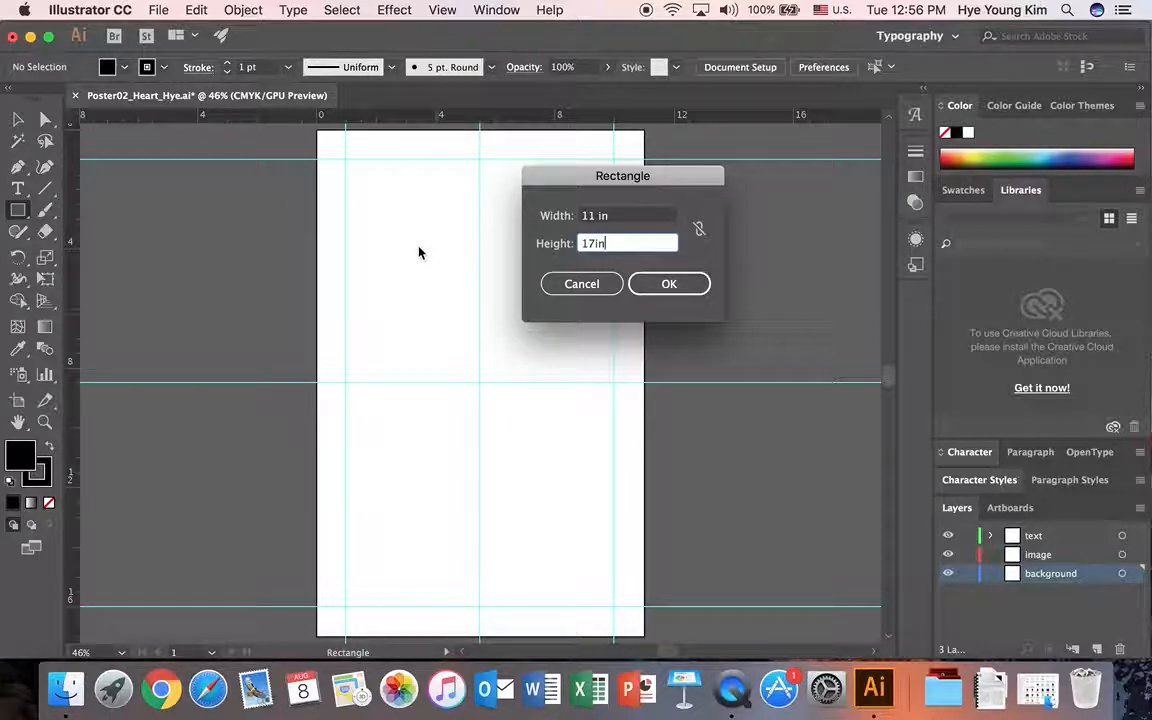
{"action": "left_click", "coordinate": [669, 283]}
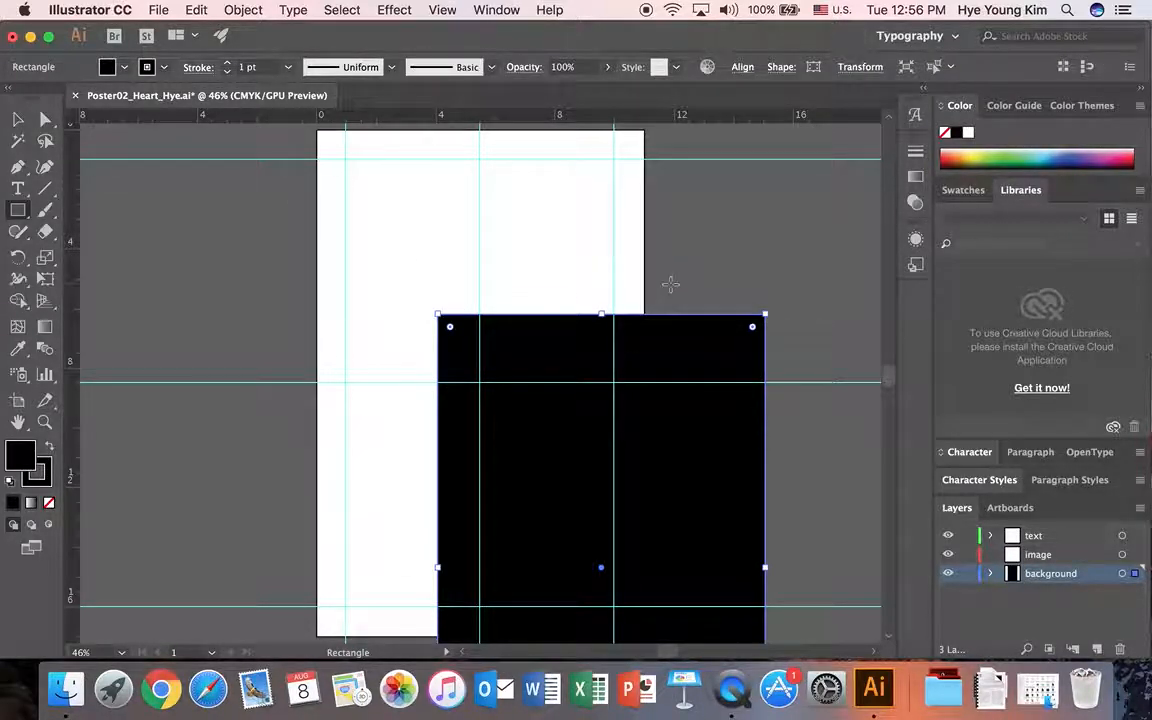
Move the black rectangle so it covers the artboard exactly, then lock the background layer
{"action": "key", "text": "v"}
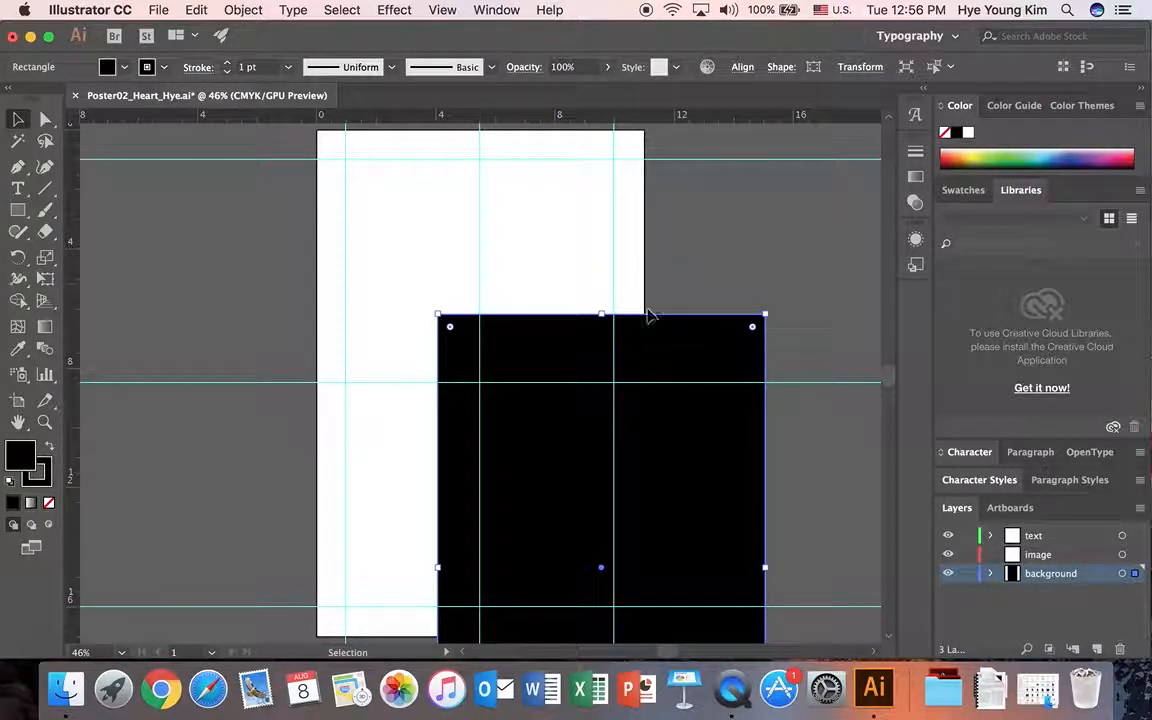
{"action": "left_click", "coordinate": [18, 119]}
{"action": "left_click", "coordinate": [130, 175]}
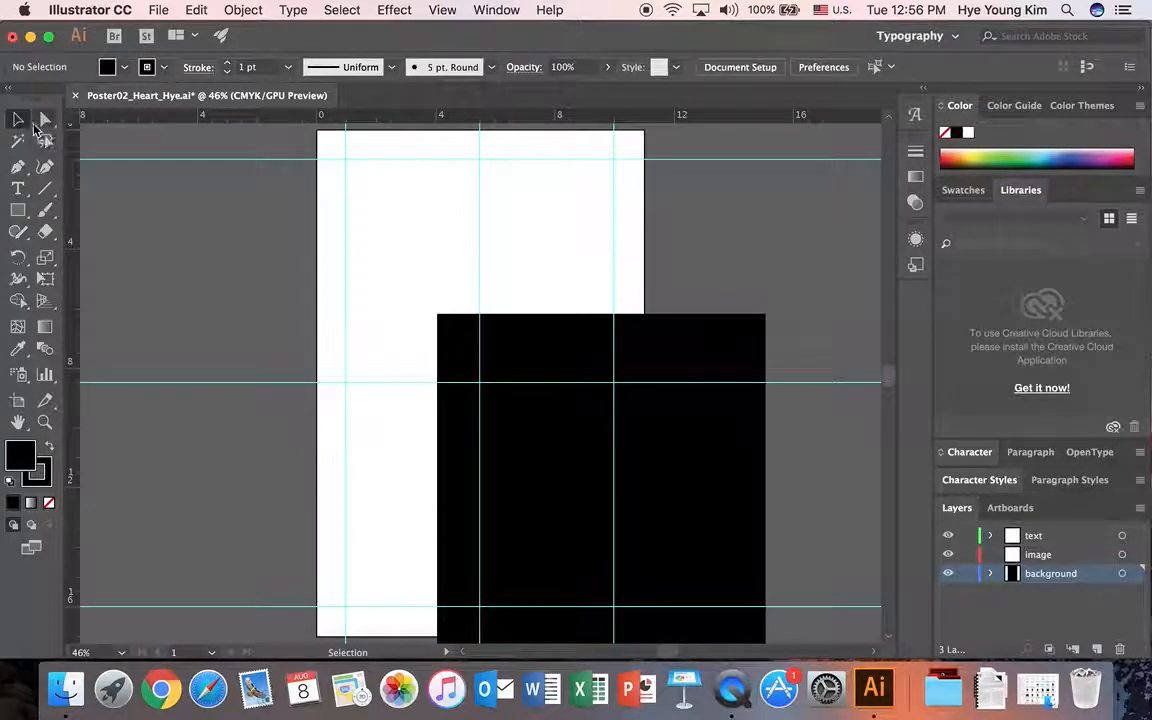
{"action": "left_click", "coordinate": [514, 339]}
{"action": "left_click_drag", "start_coordinate": [572, 352], "coordinate": [455, 170]}
{"action": "left_click", "coordinate": [800, 295]}
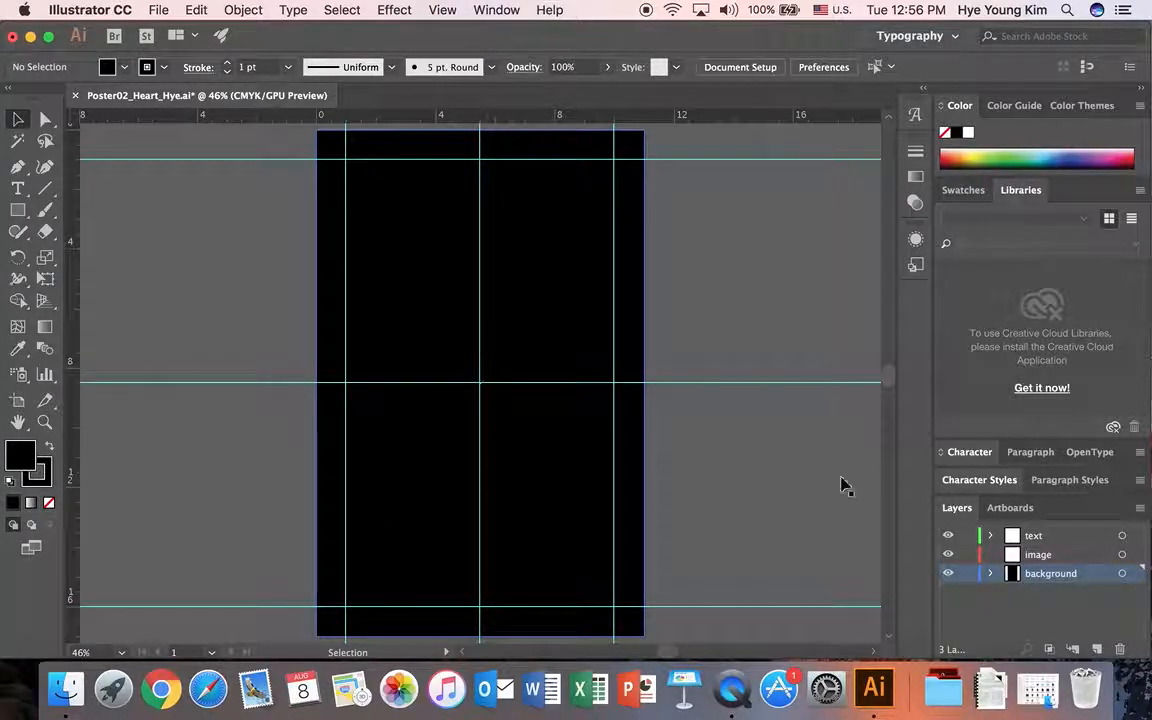
{"action": "left_click", "coordinate": [966, 575]}
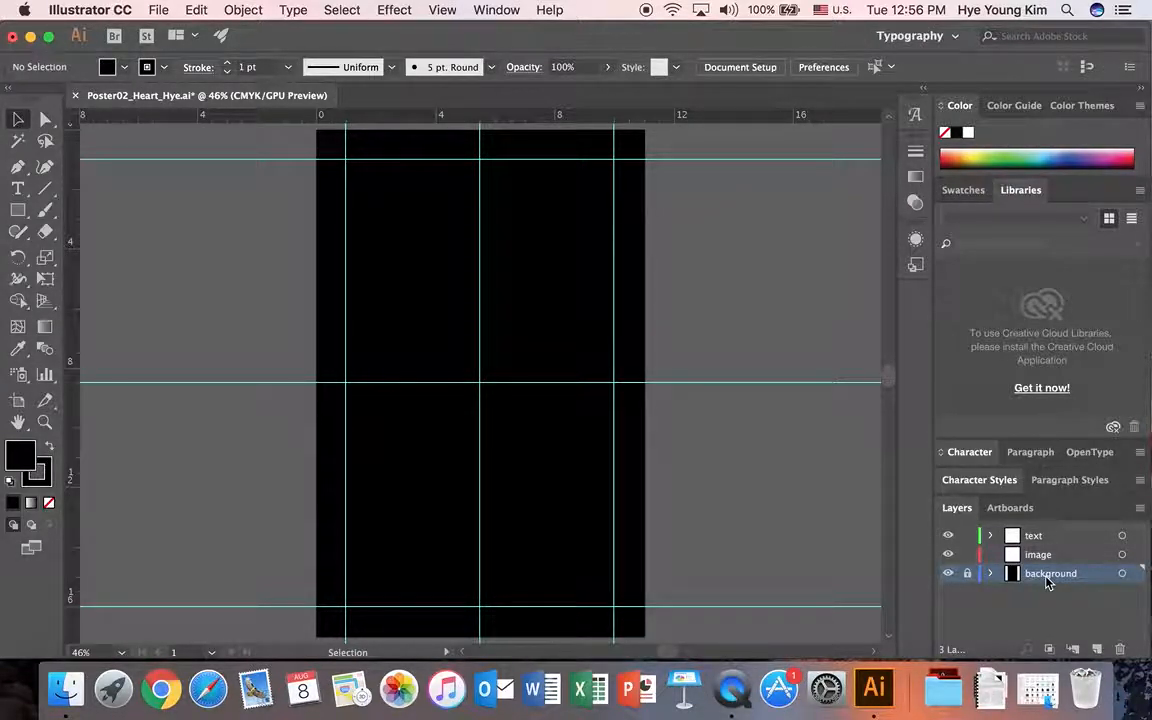
On the text layer, place AAA_postertext.doc from POSTER_resources, text formatting removed, in a text area about 7 by 6 inches beside the artboard
{"action": "left_click", "coordinate": [1043, 540]}
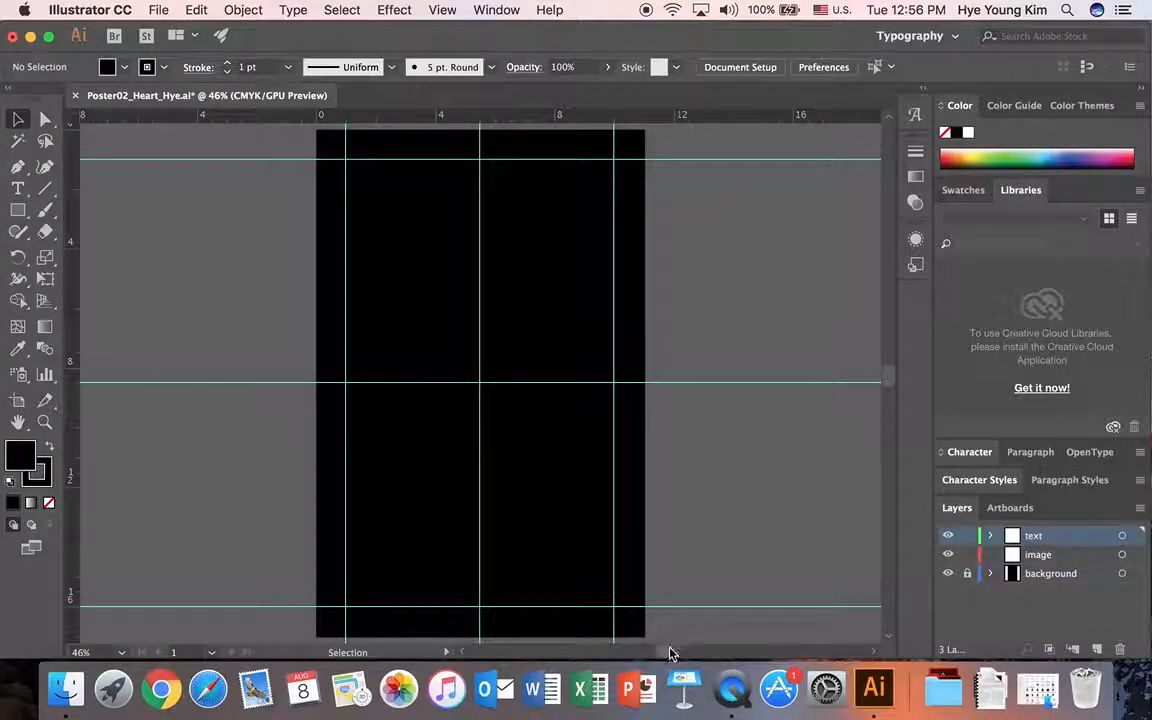
{"action": "scroll", "coordinate": [670, 652], "scroll_direction": "left", "scroll_amount": 5}
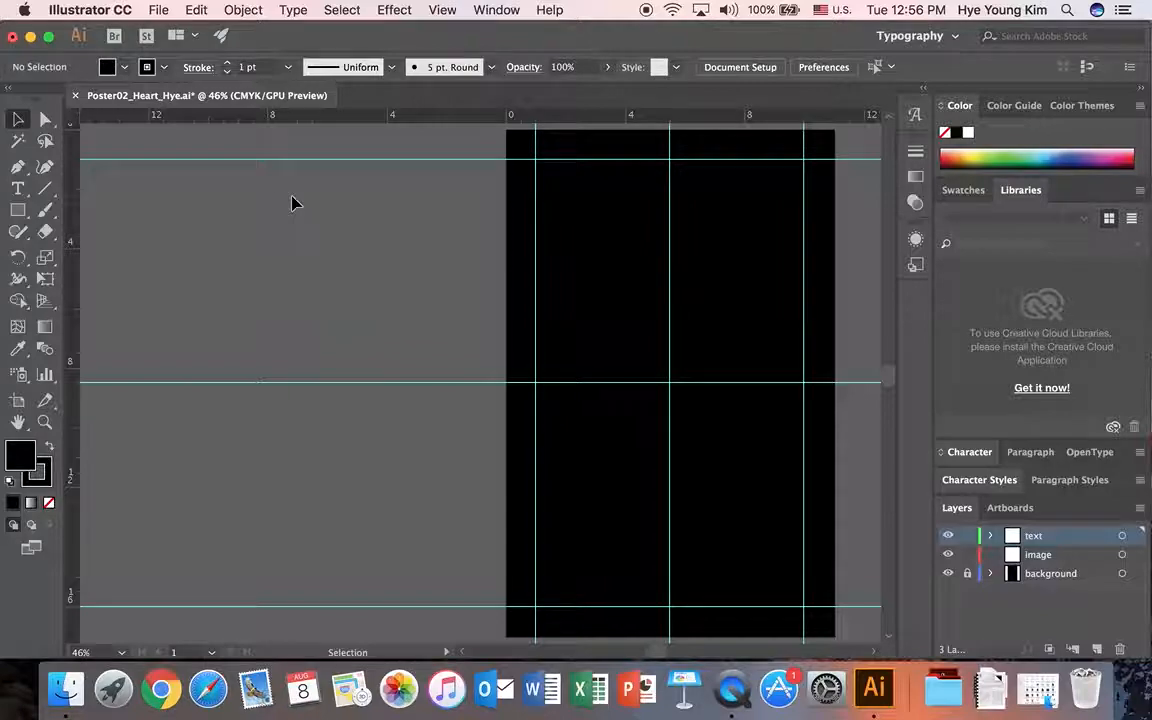
{"action": "left_click", "coordinate": [153, 9]}
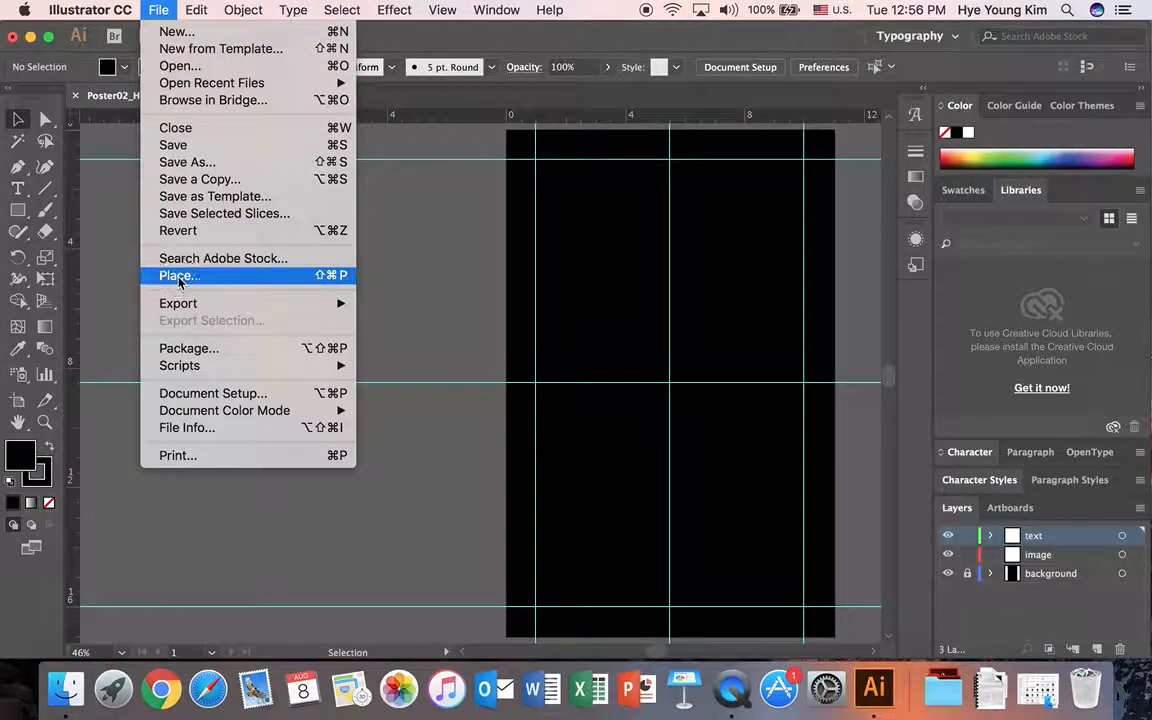
{"action": "left_click", "coordinate": [178, 279]}
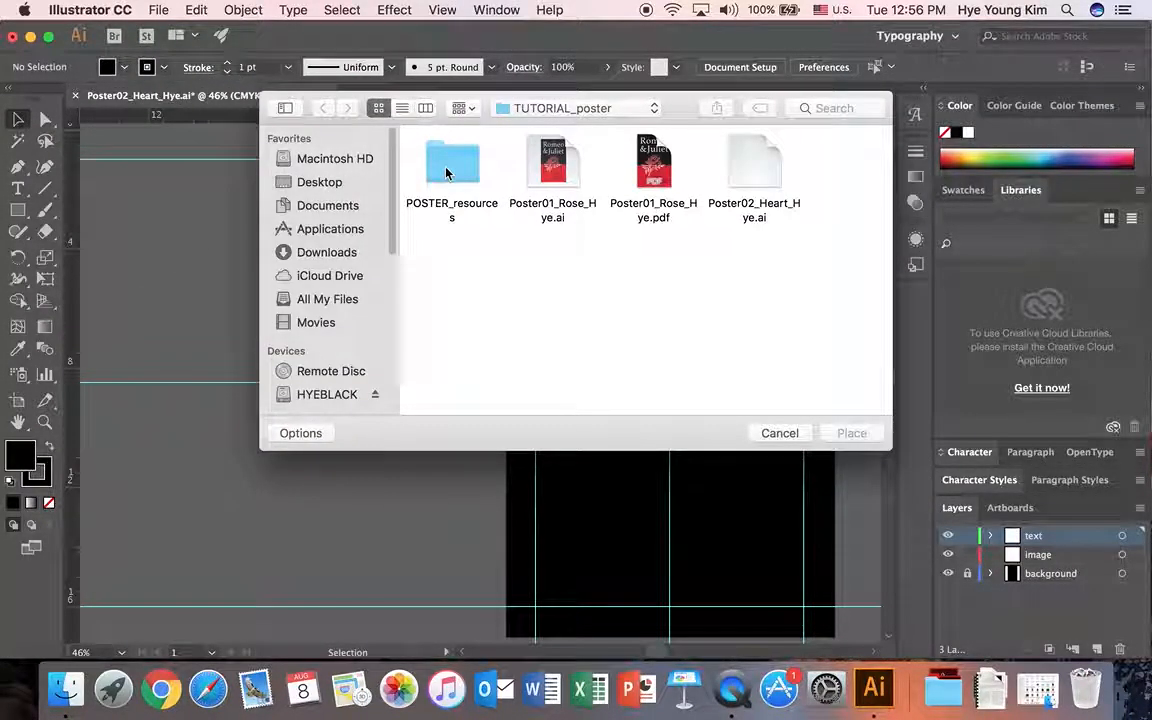
{"action": "double_click", "coordinate": [445, 168]}
{"action": "left_click", "coordinate": [446, 174]}
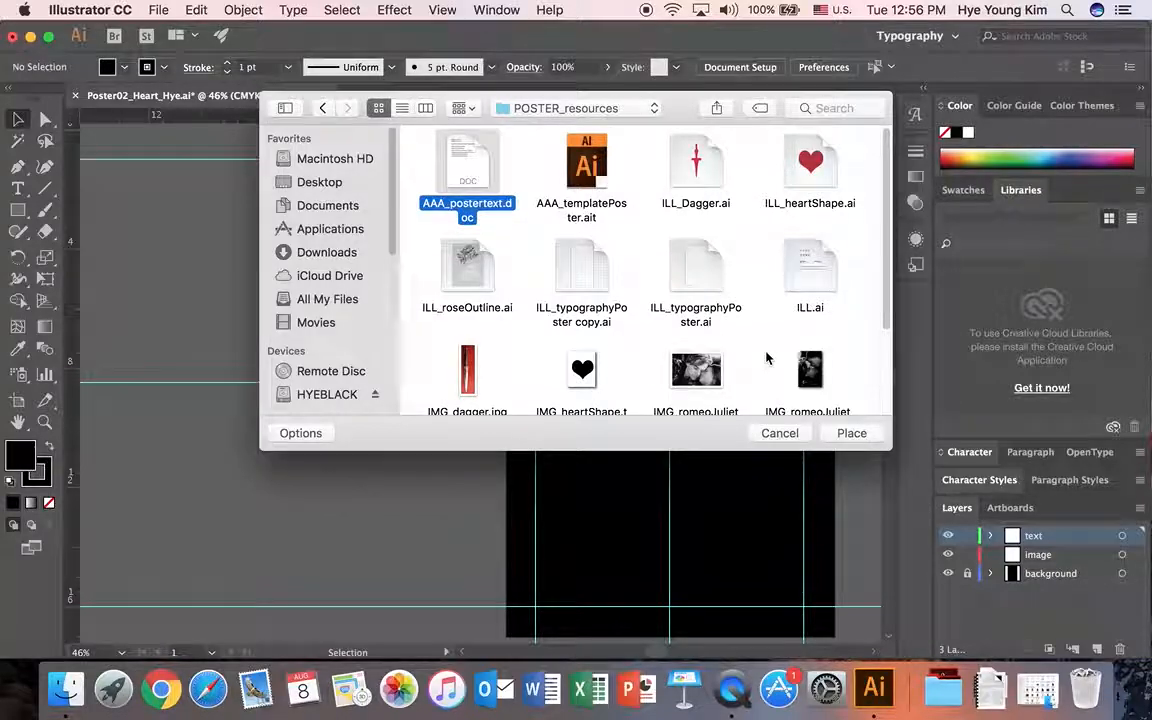
{"action": "left_click", "coordinate": [849, 433]}
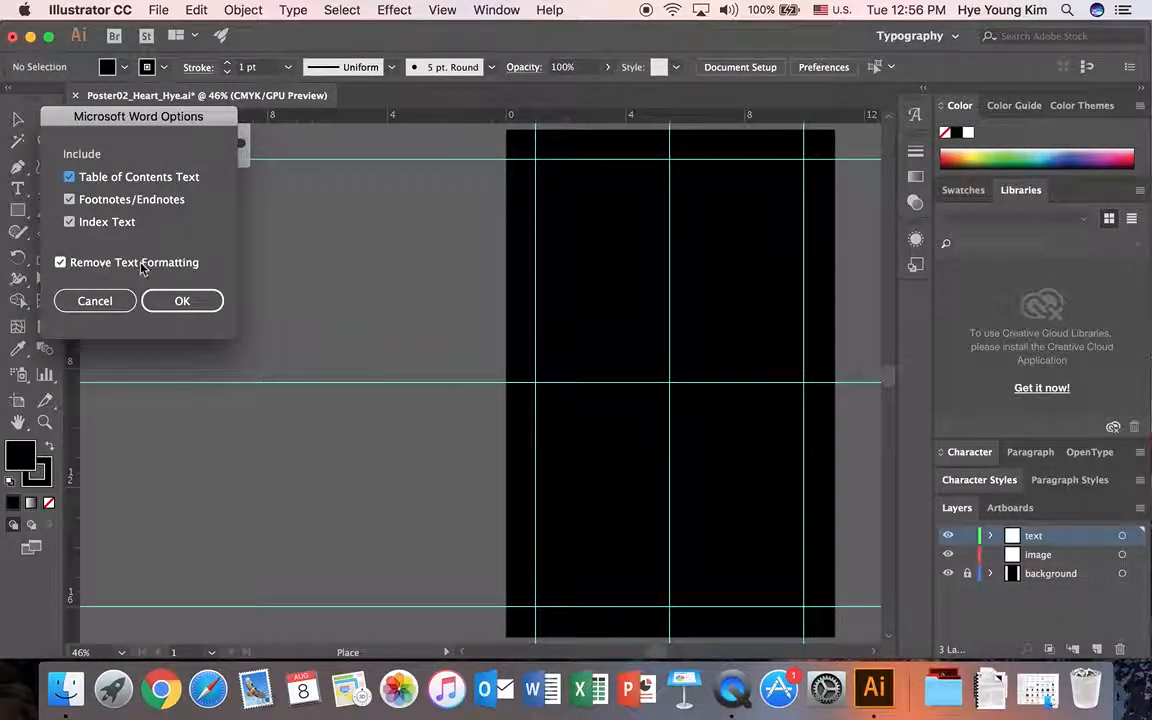
{"action": "left_click", "coordinate": [178, 298]}
{"action": "left_click", "coordinate": [179, 301]}
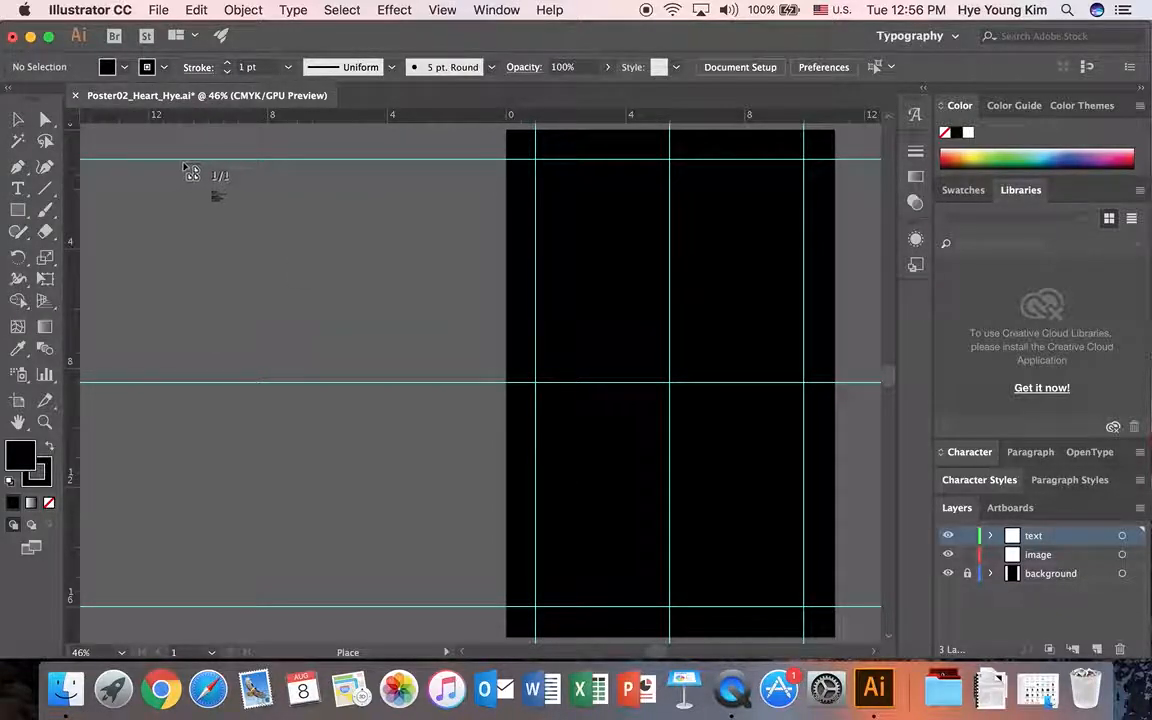
{"action": "left_click_drag", "start_coordinate": [220, 161], "coordinate": [446, 358]}
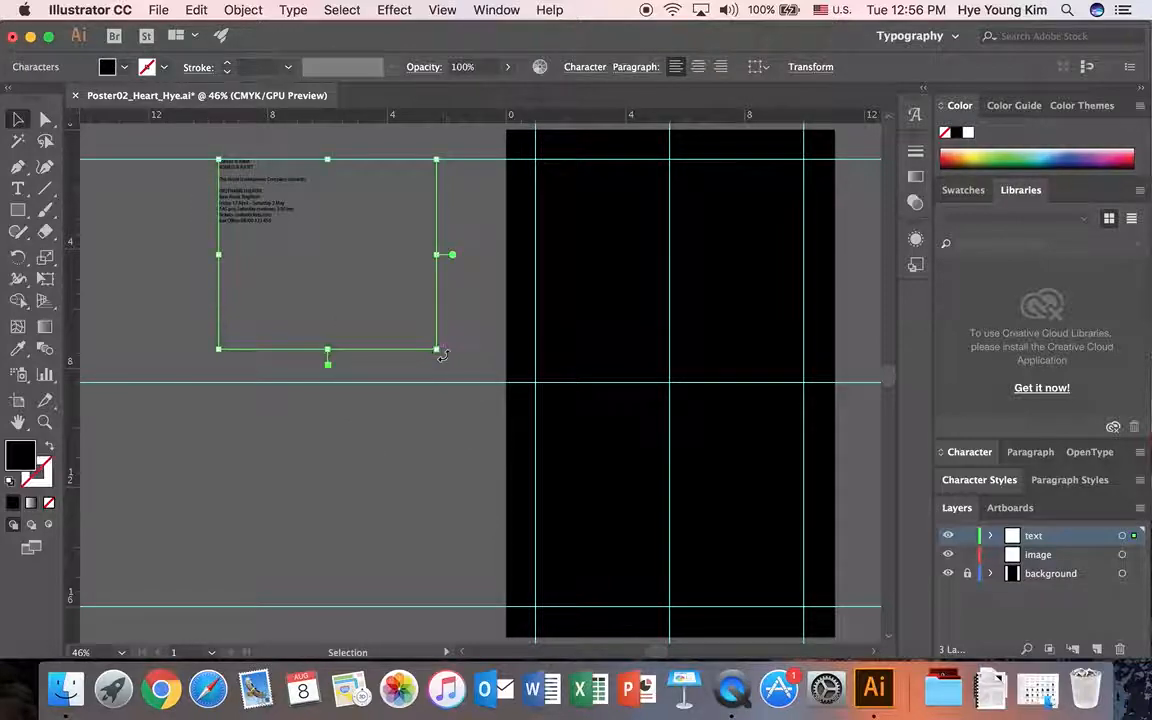
Set the font size of all the placed poster text to 20 pt
{"action": "left_click", "coordinate": [18, 189]}
{"action": "left_click", "coordinate": [233, 208]}
{"action": "key", "text": "super+a"}
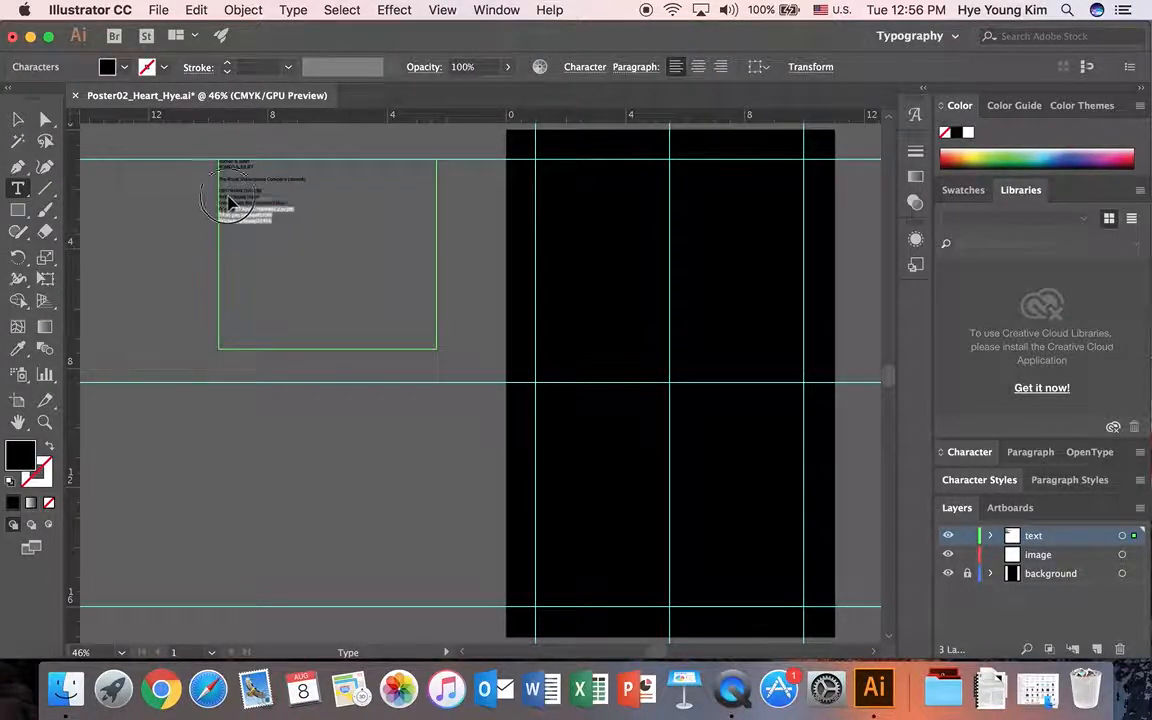
{"action": "left_click", "coordinate": [969, 454]}
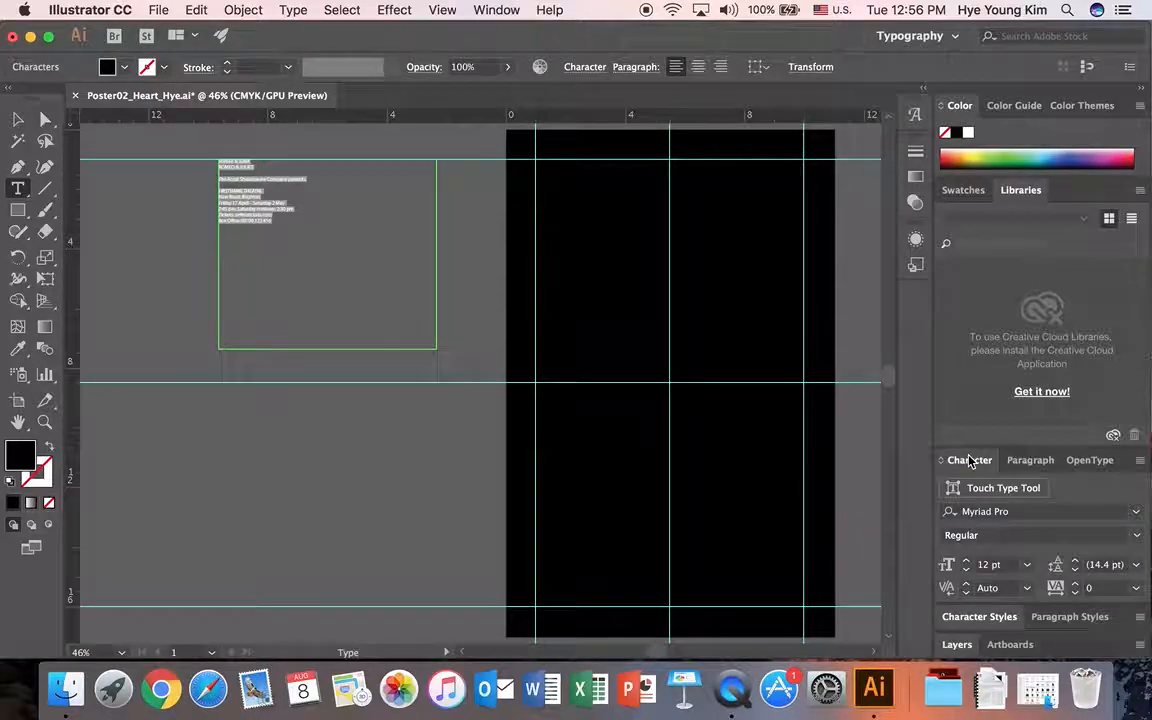
{"action": "left_click", "coordinate": [990, 565]}
{"action": "type", "text": "20"}
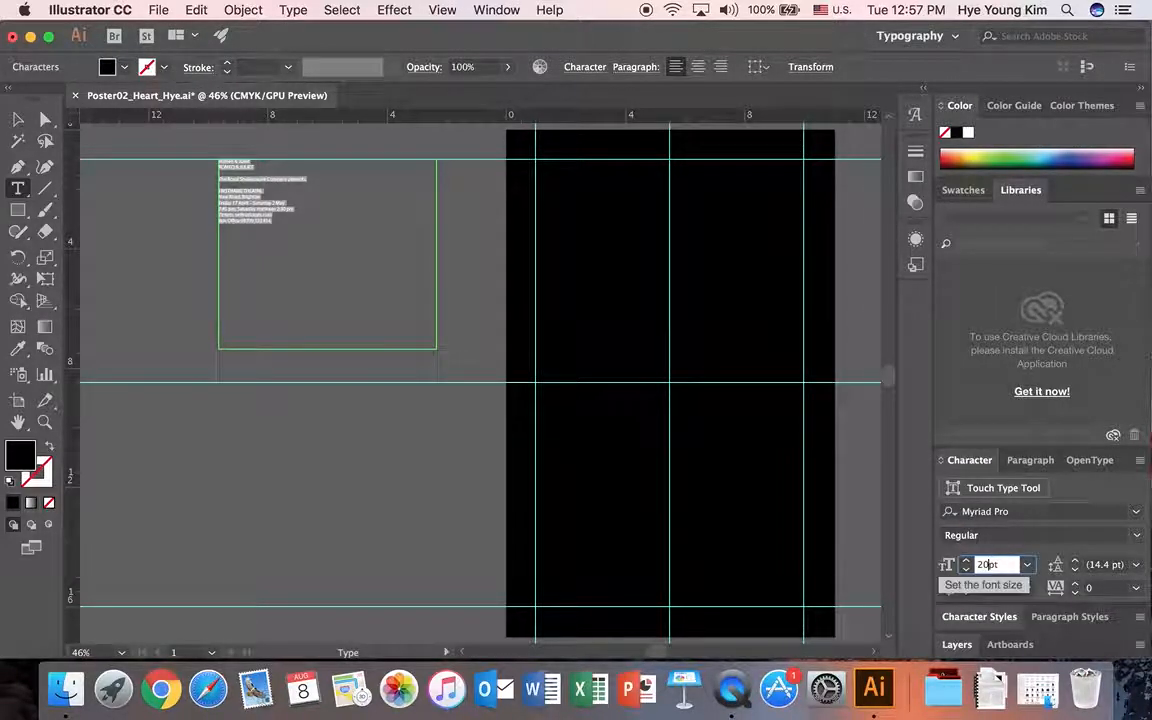
{"action": "key", "text": "Return"}
{"action": "left_click", "coordinate": [17, 119]}
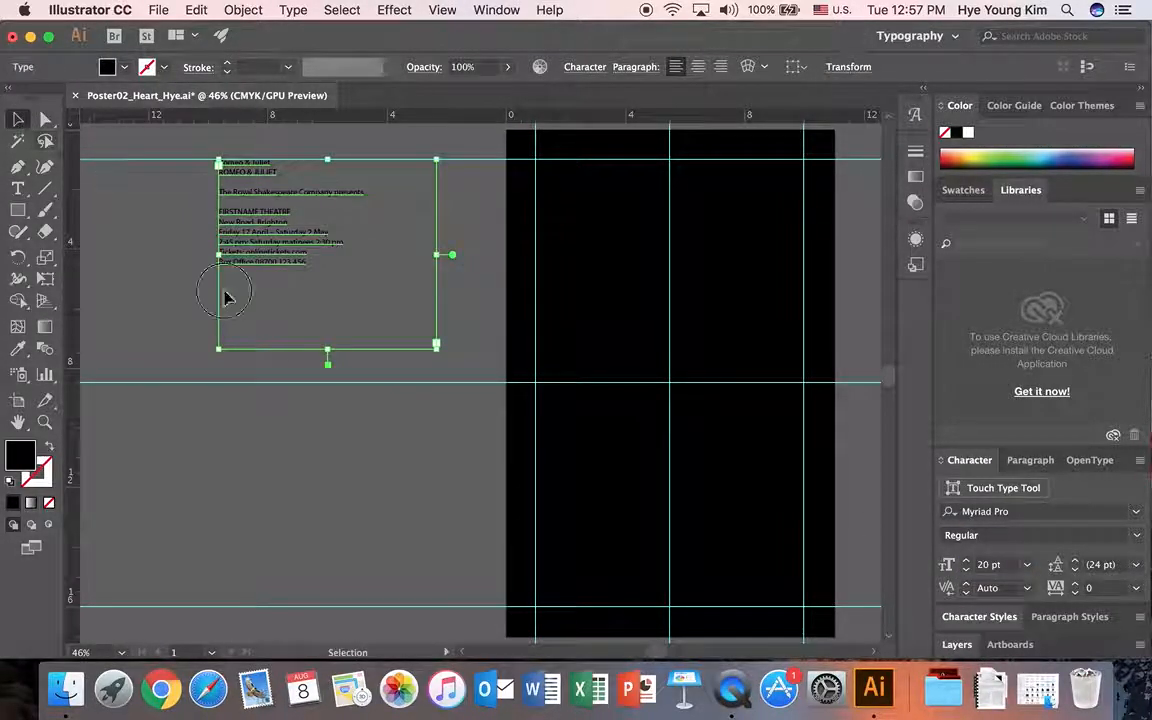
{"action": "left_click", "coordinate": [190, 295]}
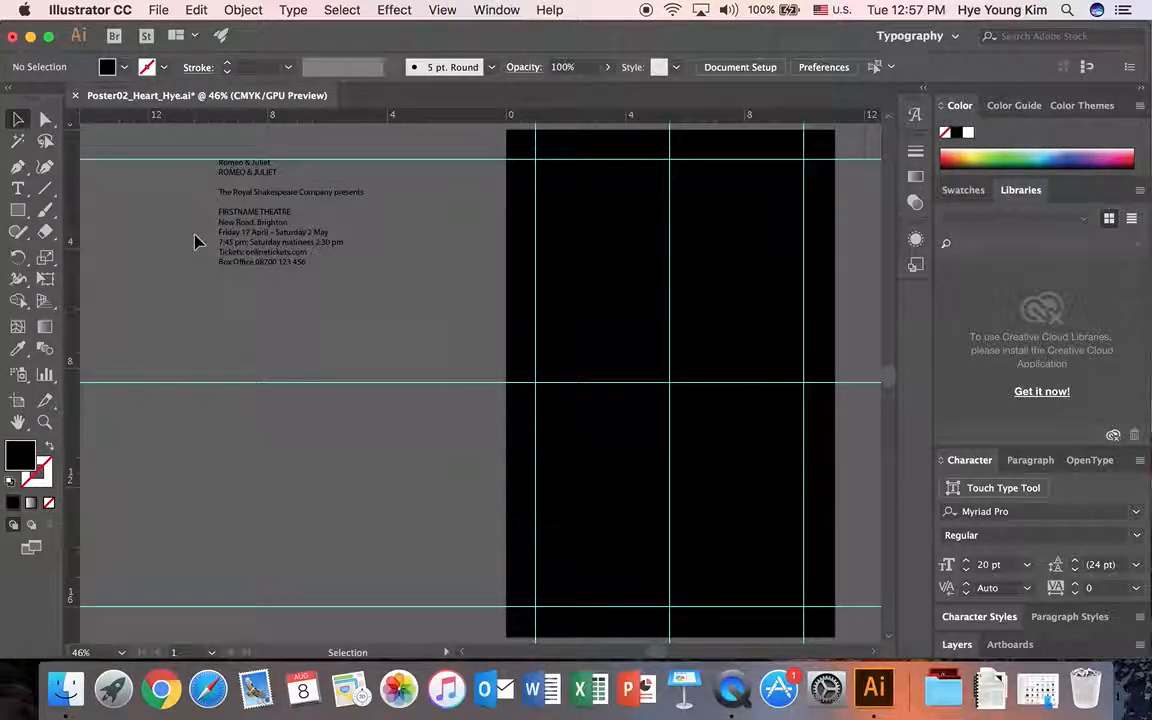
Below the placed text, add a separate point text reading ROMEO, & and JULIET on three lines
{"action": "left_click", "coordinate": [957, 645]}
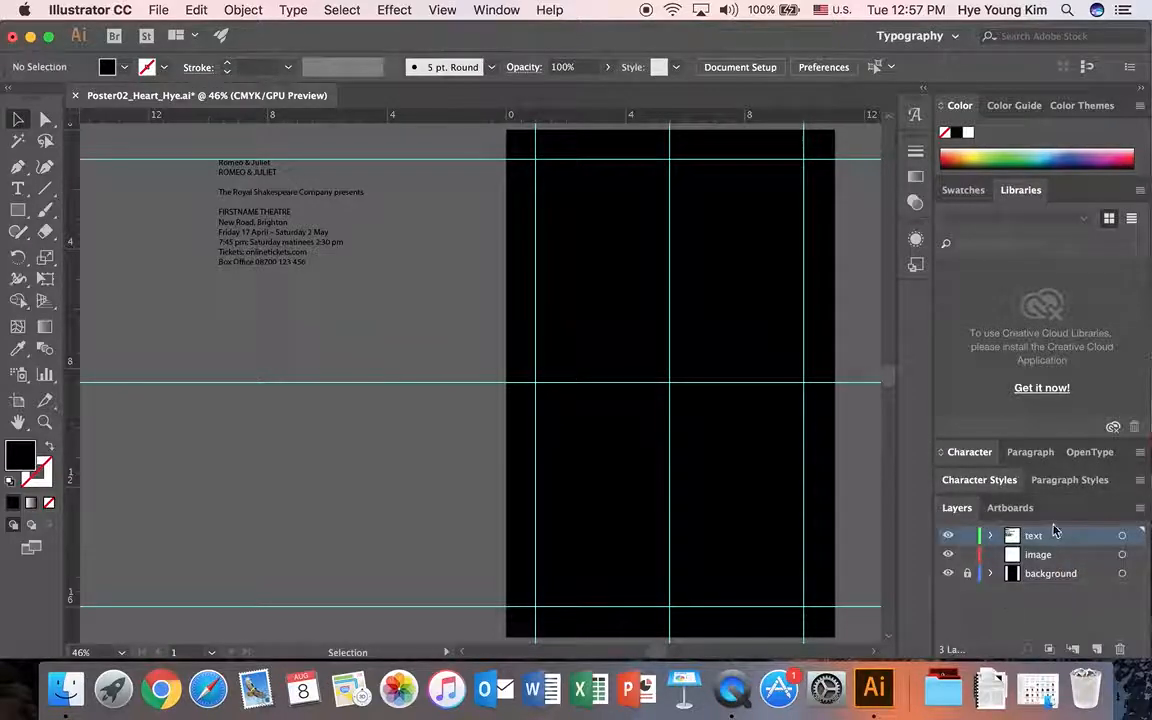
{"action": "left_click", "coordinate": [16, 189]}
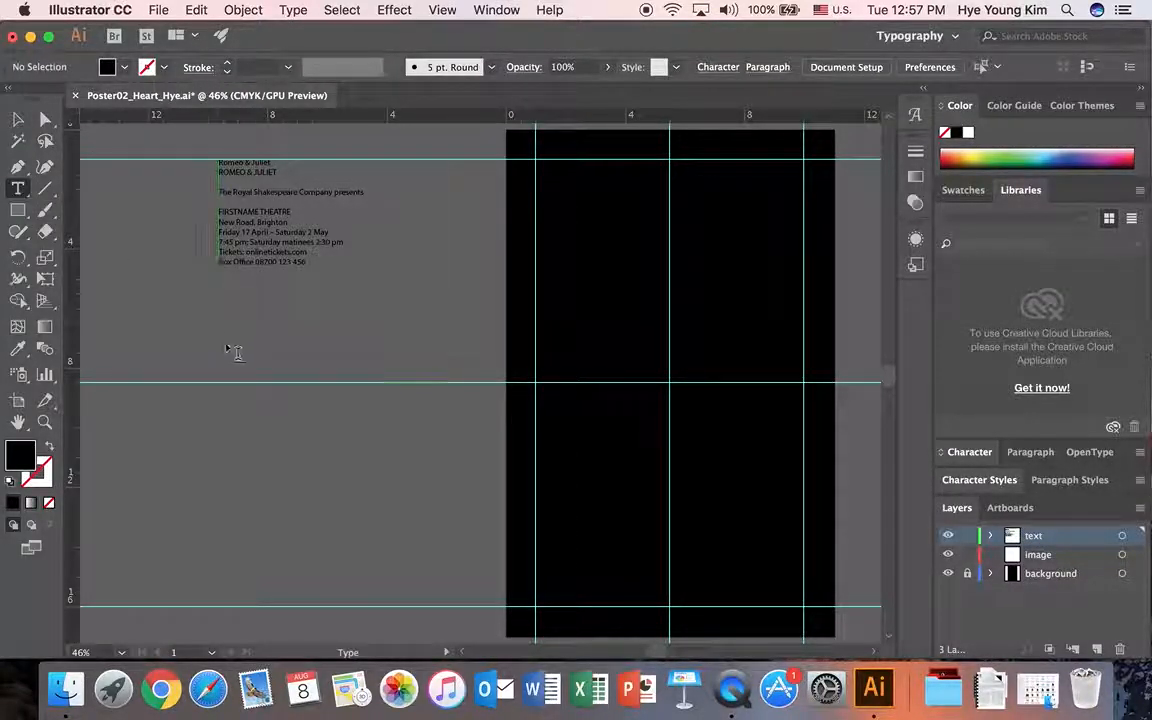
{"action": "left_click", "coordinate": [221, 410]}
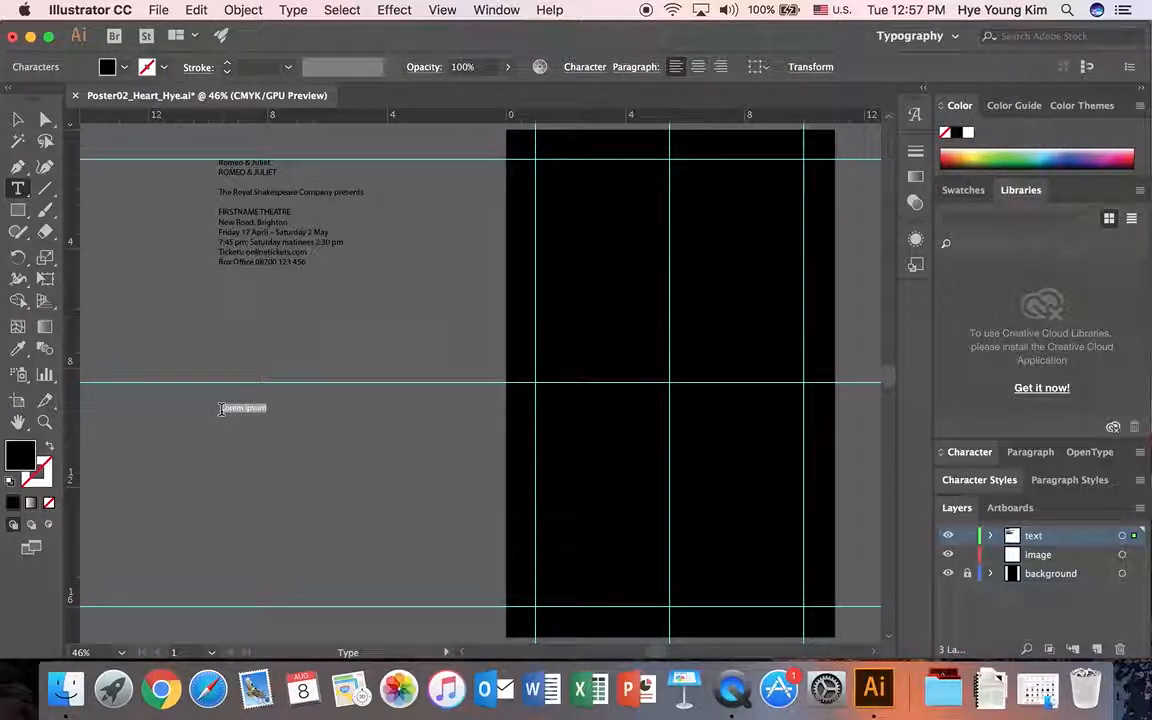
{"action": "type", "text": "ROMEO"}
{"action": "type", "text": "&"}
Format the whole three-line title in Baskerville Regular at 120 pt
{"action": "key", "text": "super+a"}
{"action": "left_click", "coordinate": [970, 453]}
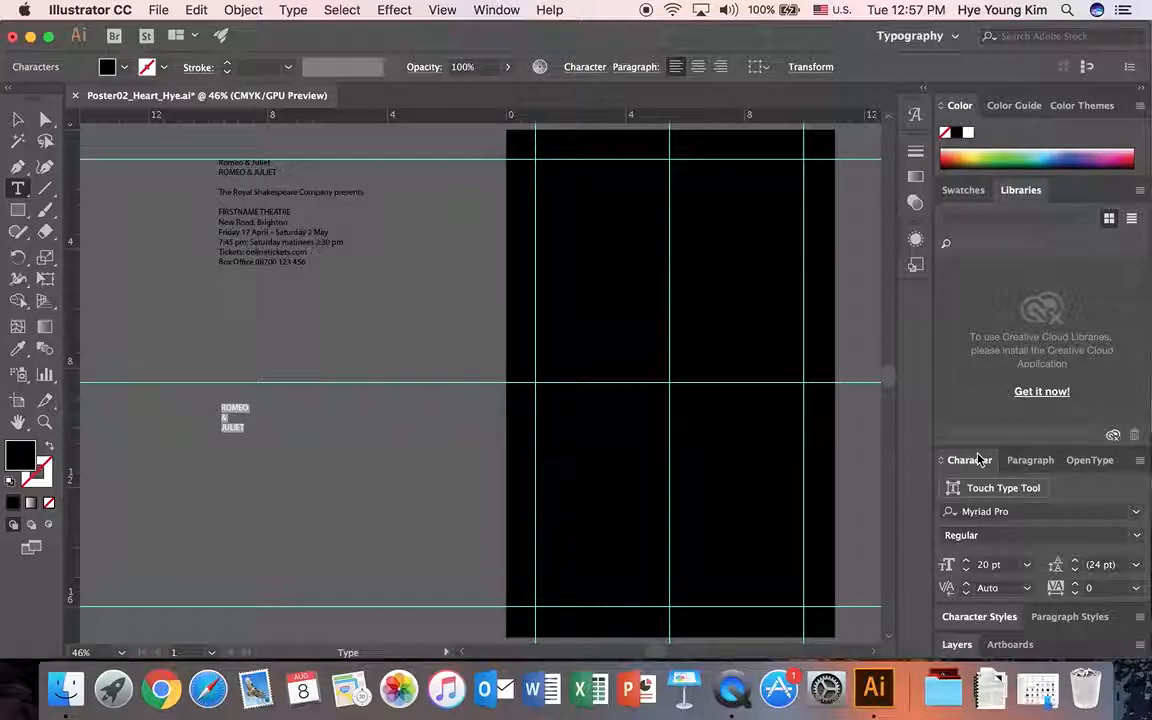
{"action": "left_click", "coordinate": [952, 511]}
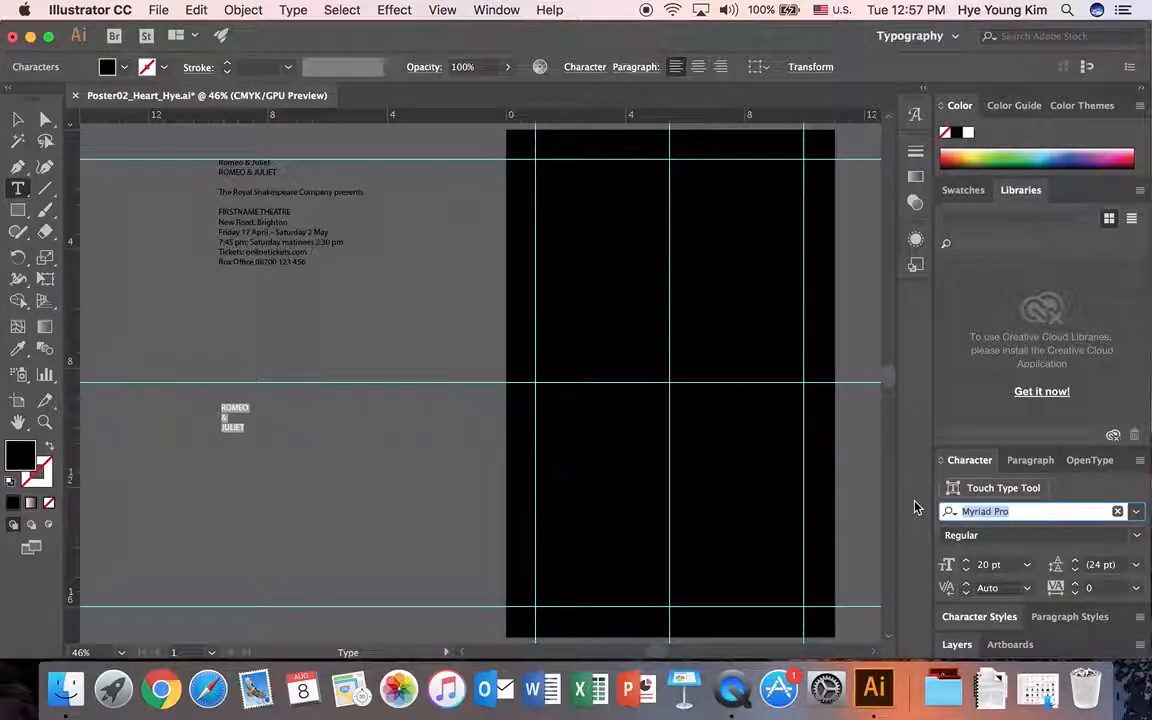
{"action": "type", "text": "bask"}
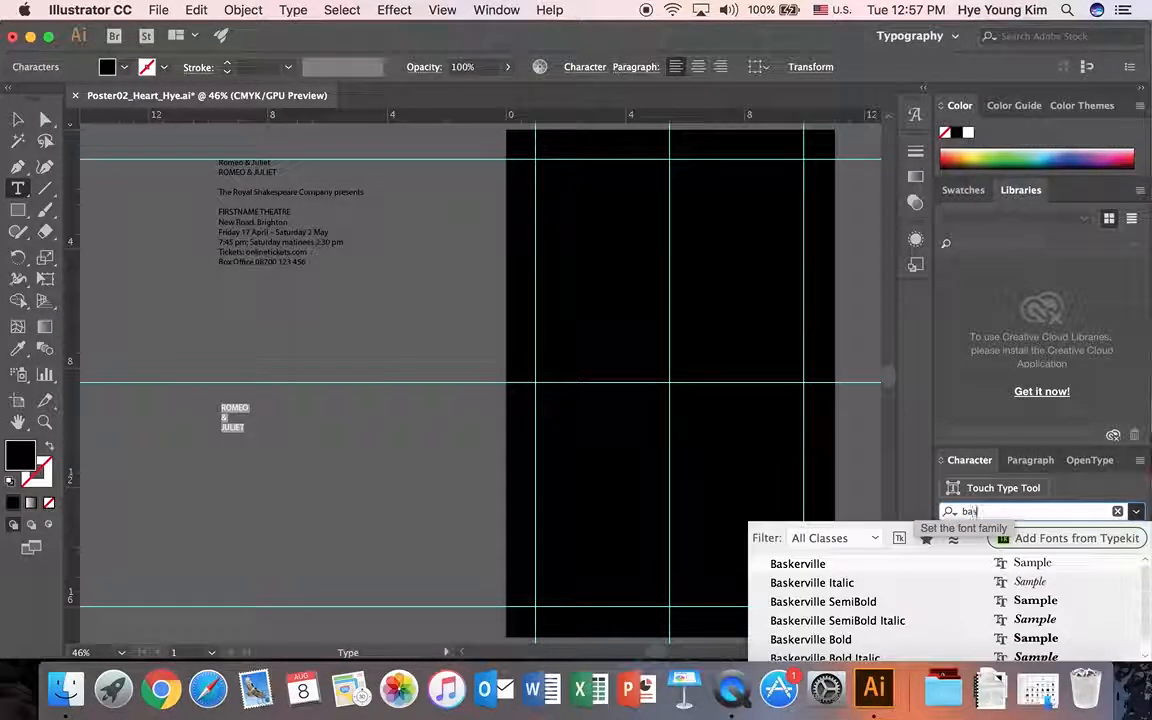
{"action": "left_click", "coordinate": [849, 563]}
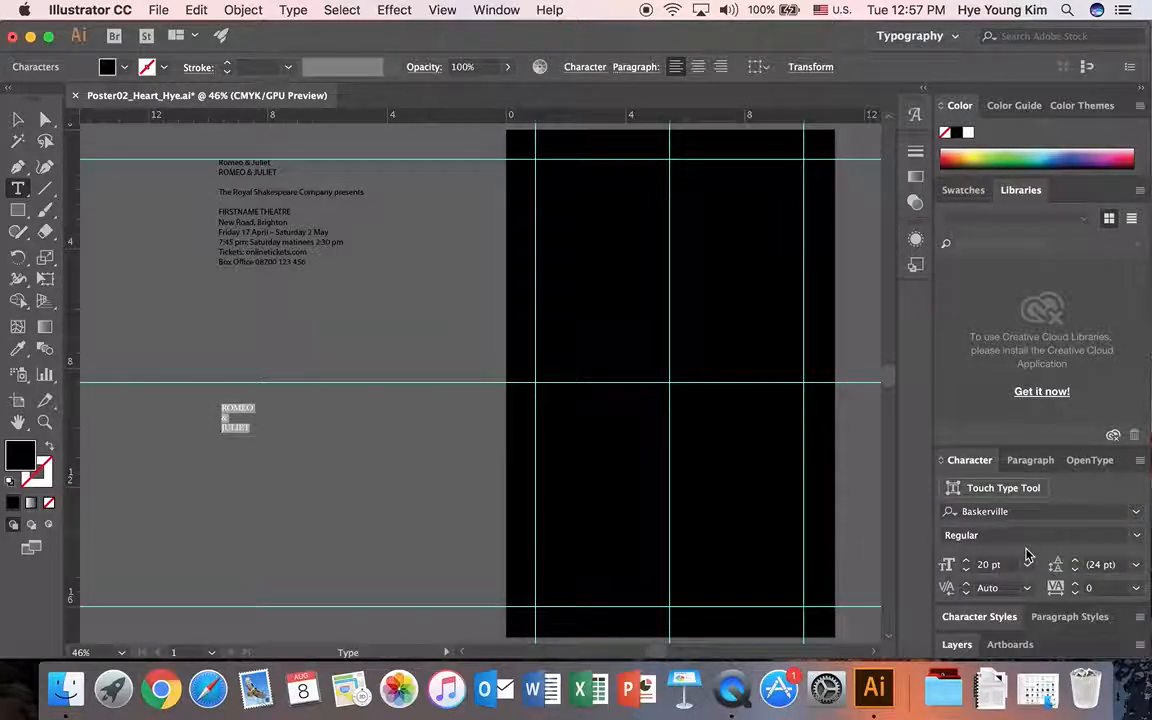
{"action": "left_click", "coordinate": [946, 564]}
{"action": "type", "text": "120"}
{"action": "key", "text": "Return"}
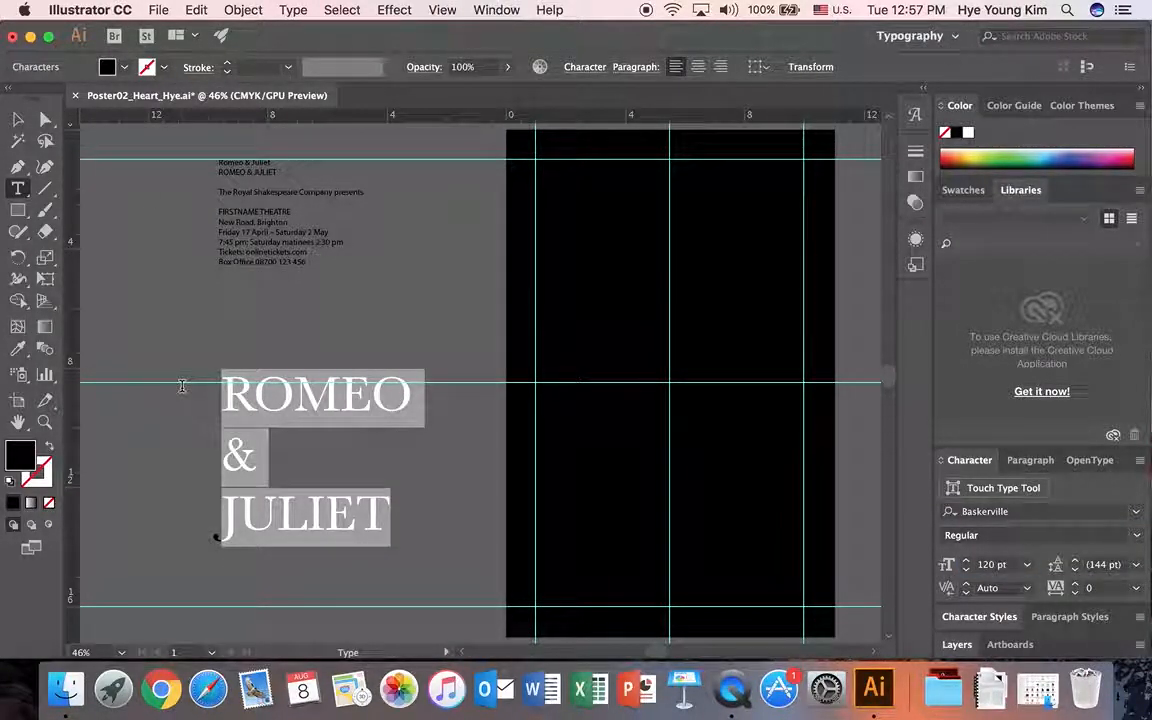
Centre-align the three lines of the title and fill the letters with white
{"action": "left_click", "coordinate": [700, 68]}
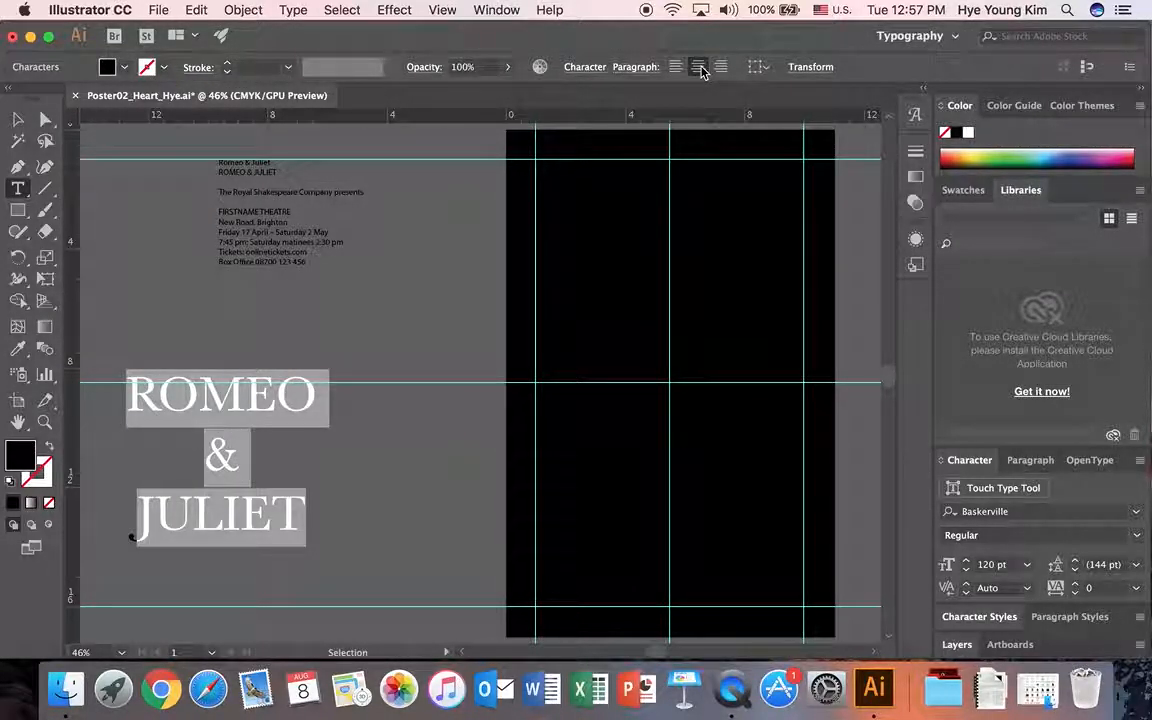
{"action": "left_click", "coordinate": [112, 67]}
{"action": "left_click", "coordinate": [40, 106]}
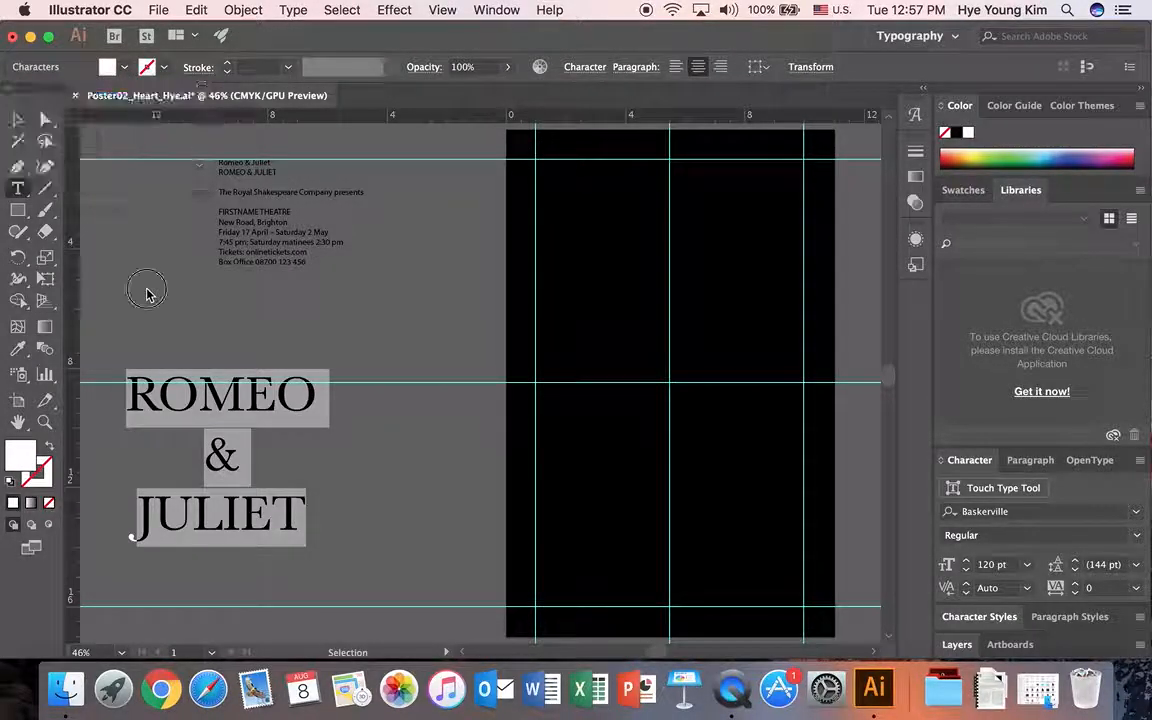
{"action": "left_click", "coordinate": [224, 309]}
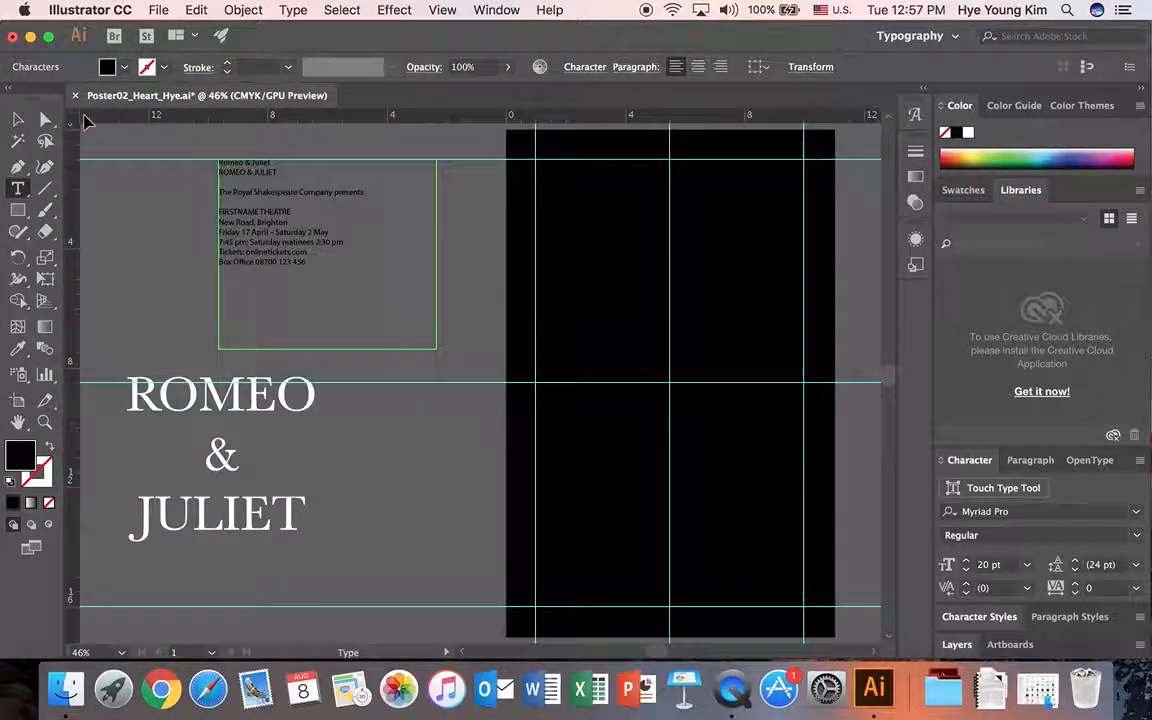
{"action": "left_click", "coordinate": [18, 119]}
{"action": "left_click", "coordinate": [148, 309]}
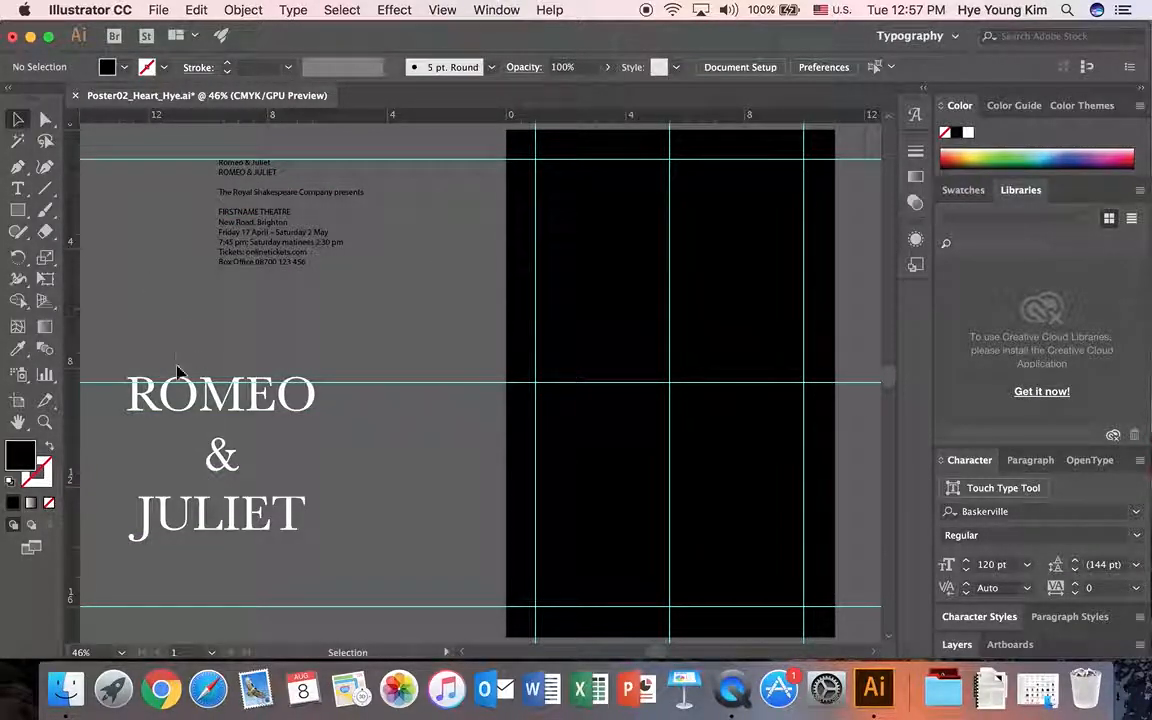
Move the title onto the black artboard and nudge it until it is centred on the crossing centre guides
{"action": "left_click_drag", "start_coordinate": [216, 406], "coordinate": [678, 335]}
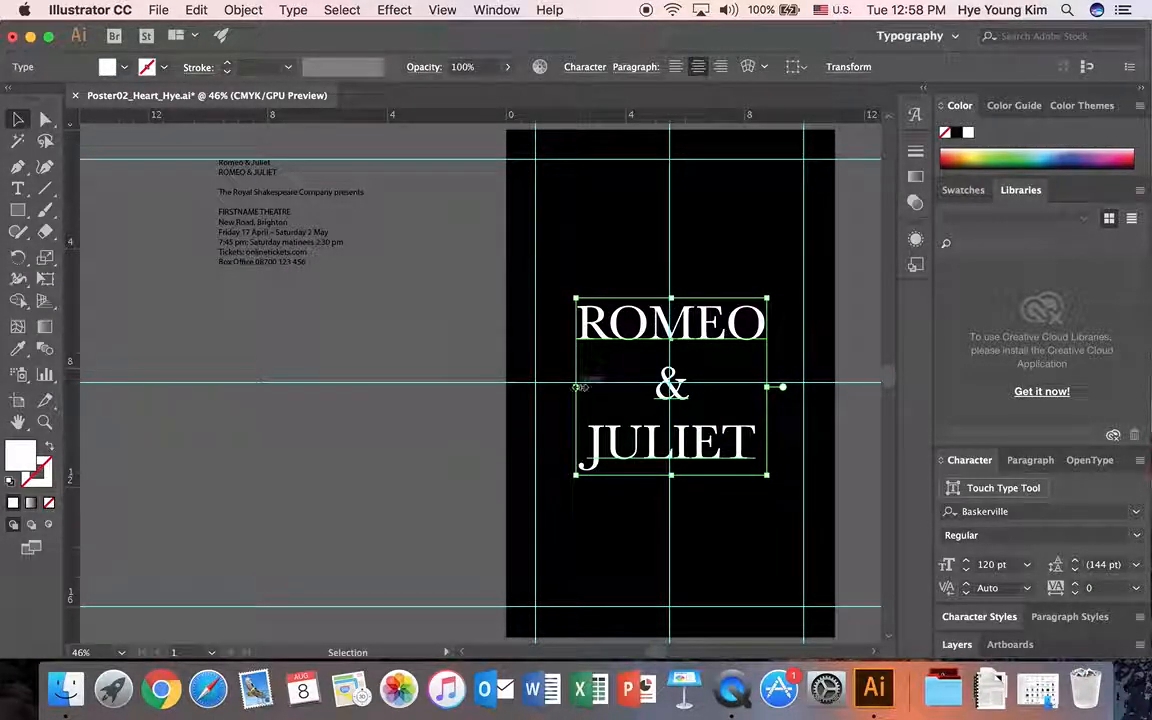
{"action": "key", "text": "Up"}
{"action": "key", "text": "Up"}
{"action": "key", "text": "Up"}
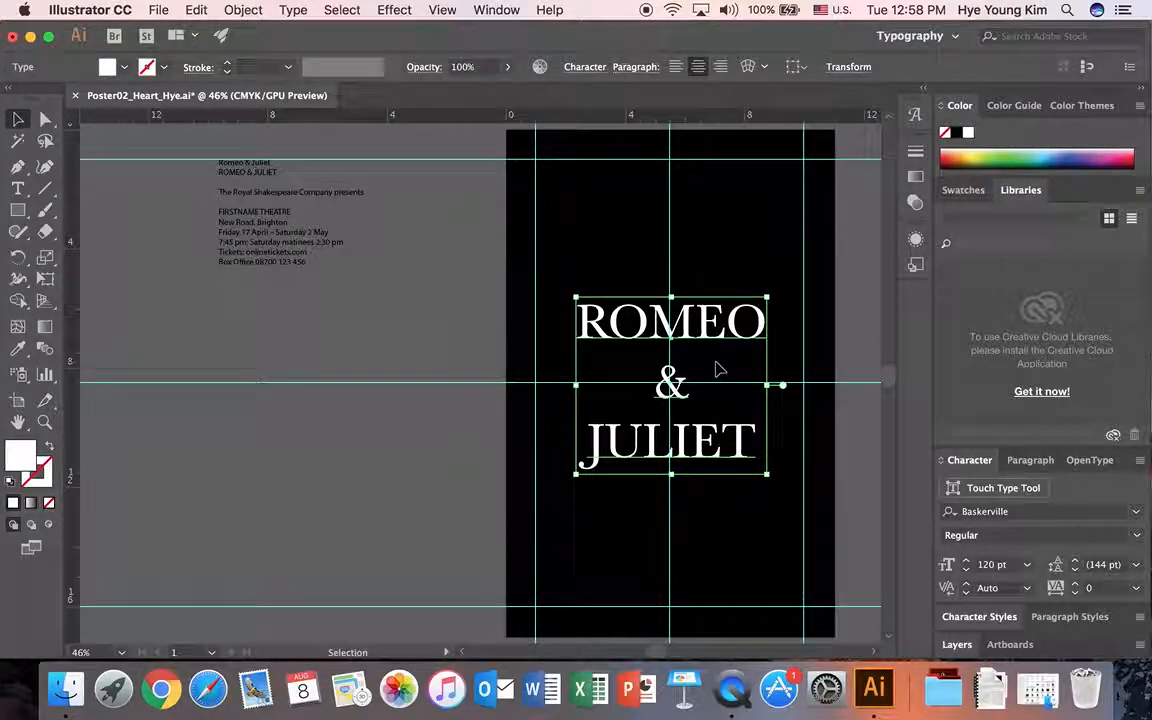
{"action": "key", "text": "Up"}
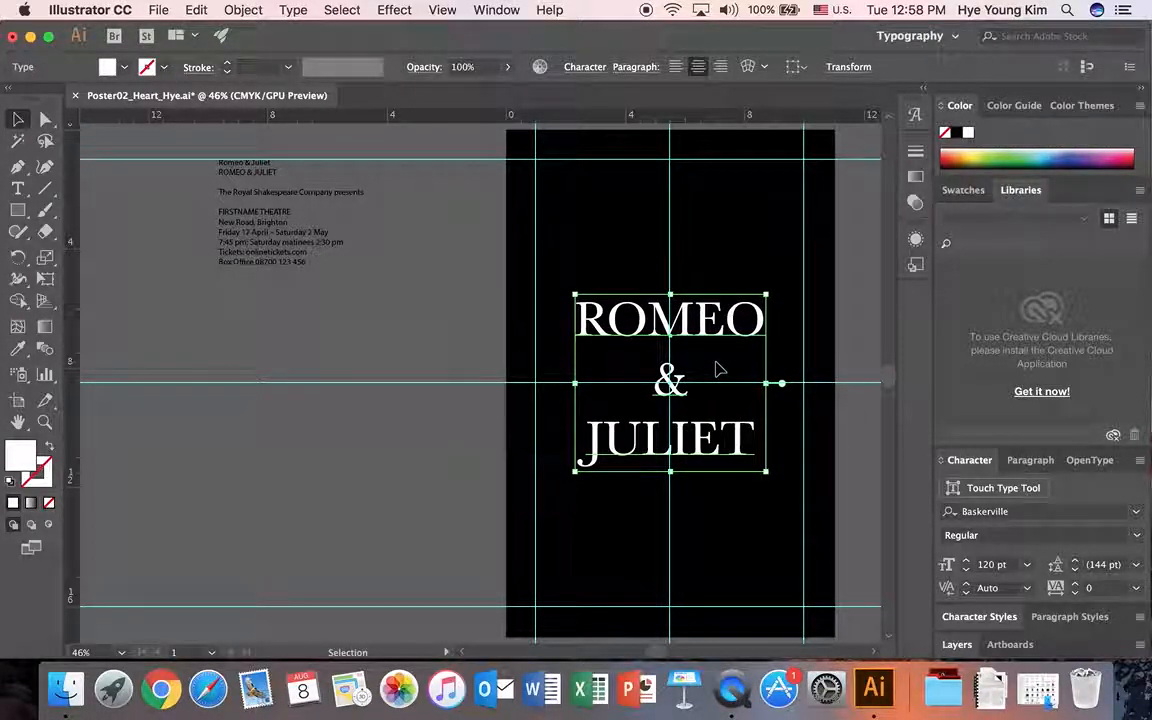
{"action": "key", "text": "Up"}
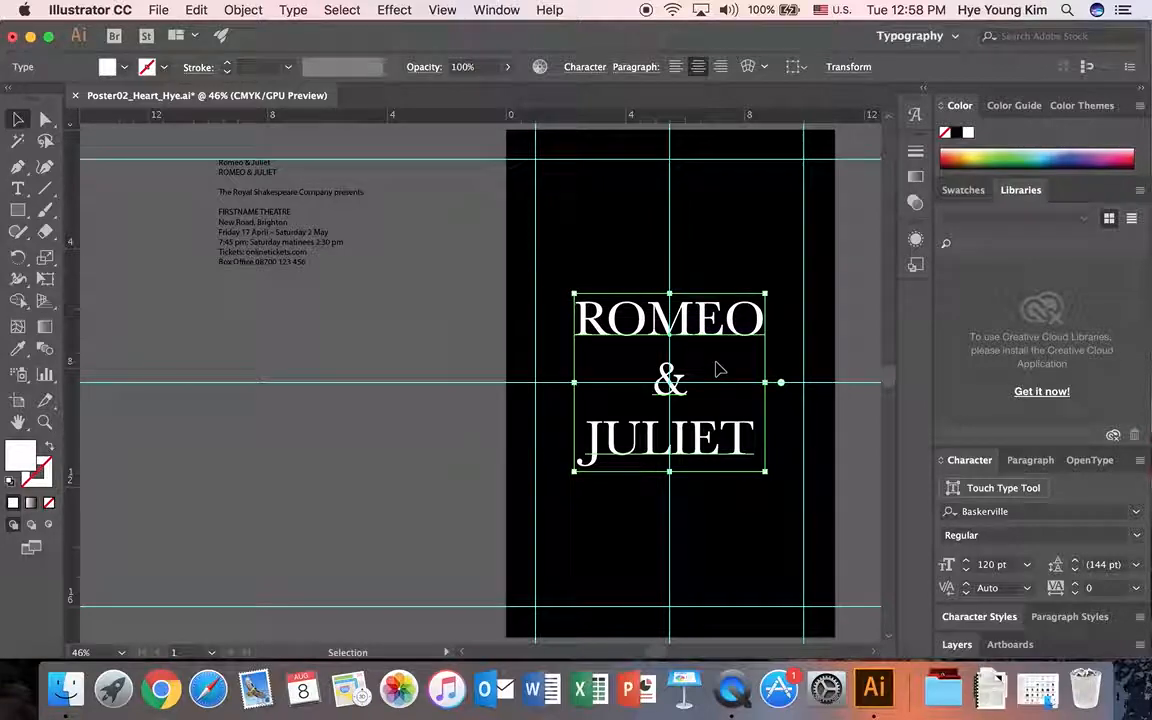
{"action": "key", "text": "Up"}
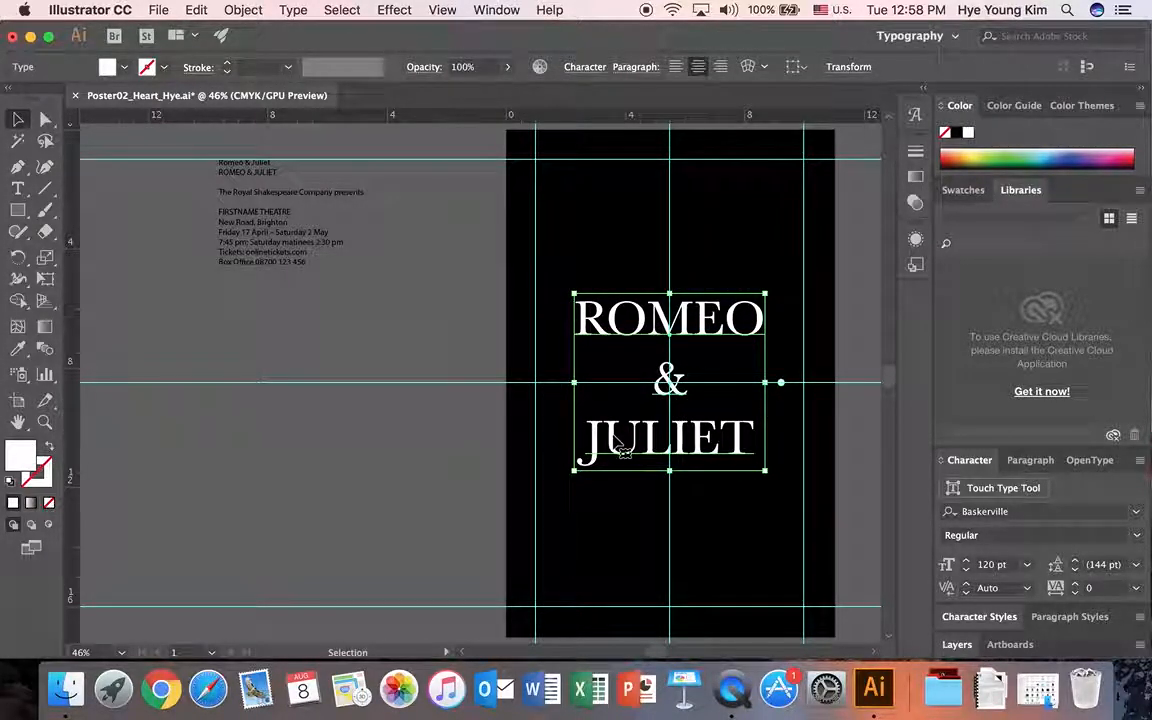
Set the tracking of the letters ULIET in the title's last line to 20
{"action": "left_click", "coordinate": [18, 188]}
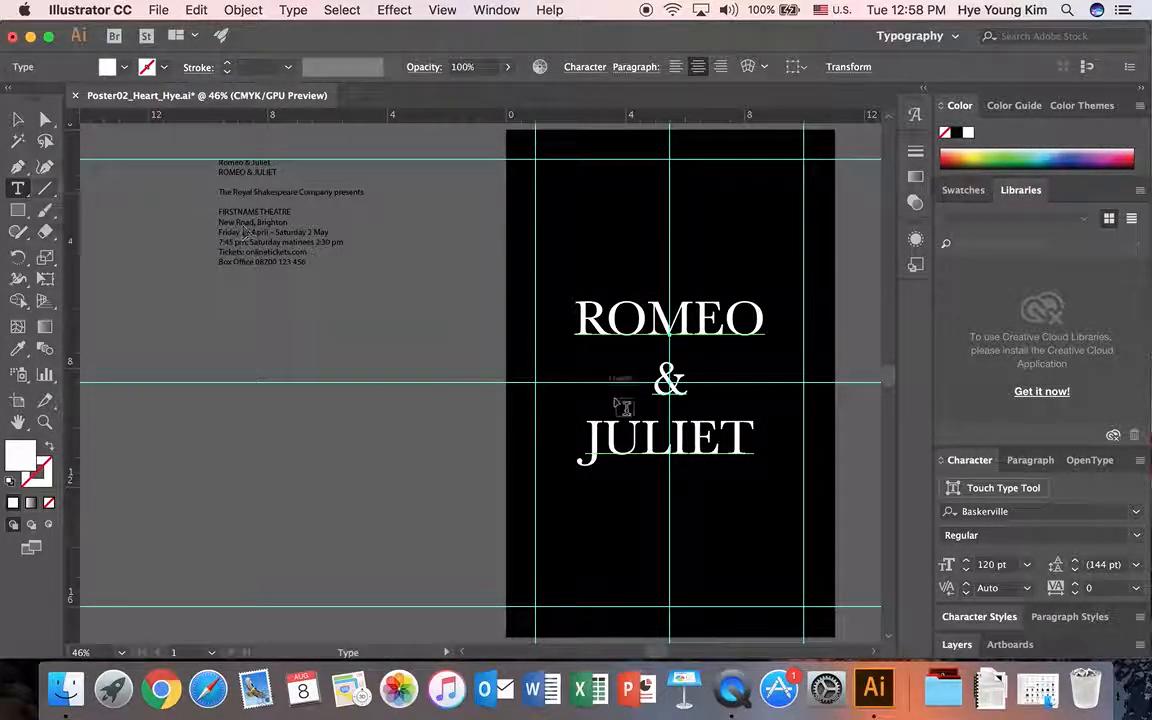
{"action": "left_click", "coordinate": [594, 437]}
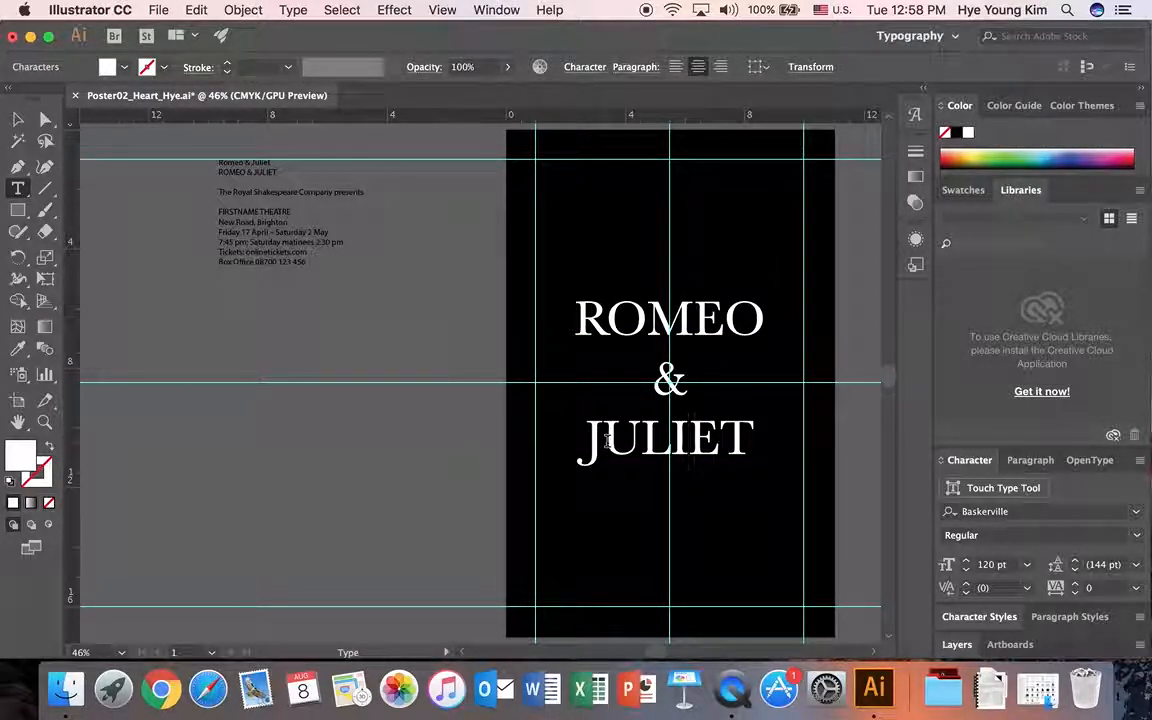
{"action": "left_click_drag", "start_coordinate": [603, 440], "coordinate": [771, 442]}
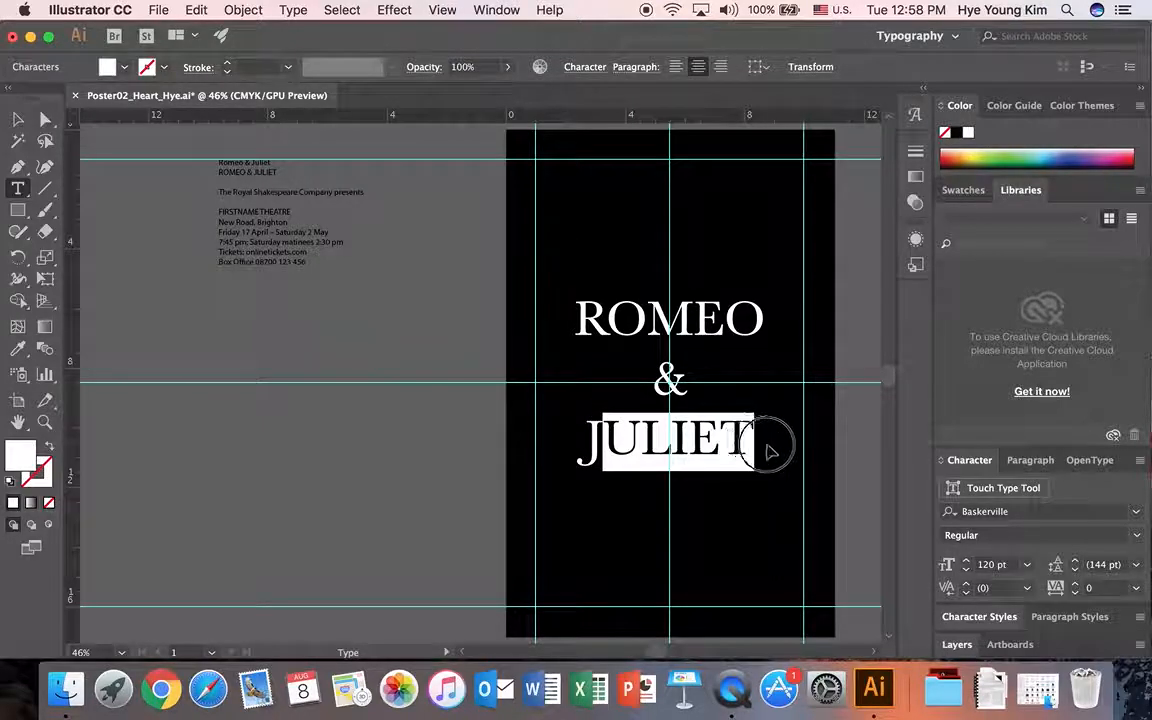
{"action": "left_click", "coordinate": [1076, 583]}
{"action": "left_click", "coordinate": [1076, 587]}
{"action": "left_click", "coordinate": [1076, 587]}
{"action": "left_click", "coordinate": [1076, 587]}
{"action": "left_click", "coordinate": [1076, 587]}
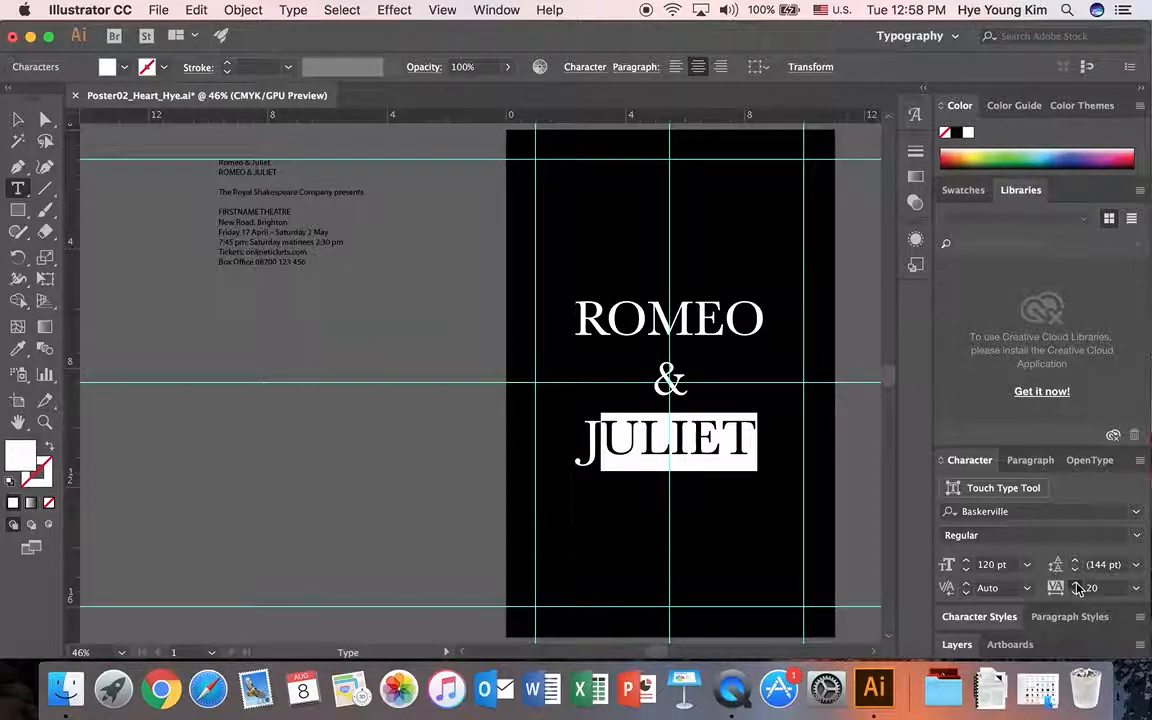
{"action": "key", "text": "Escape"}
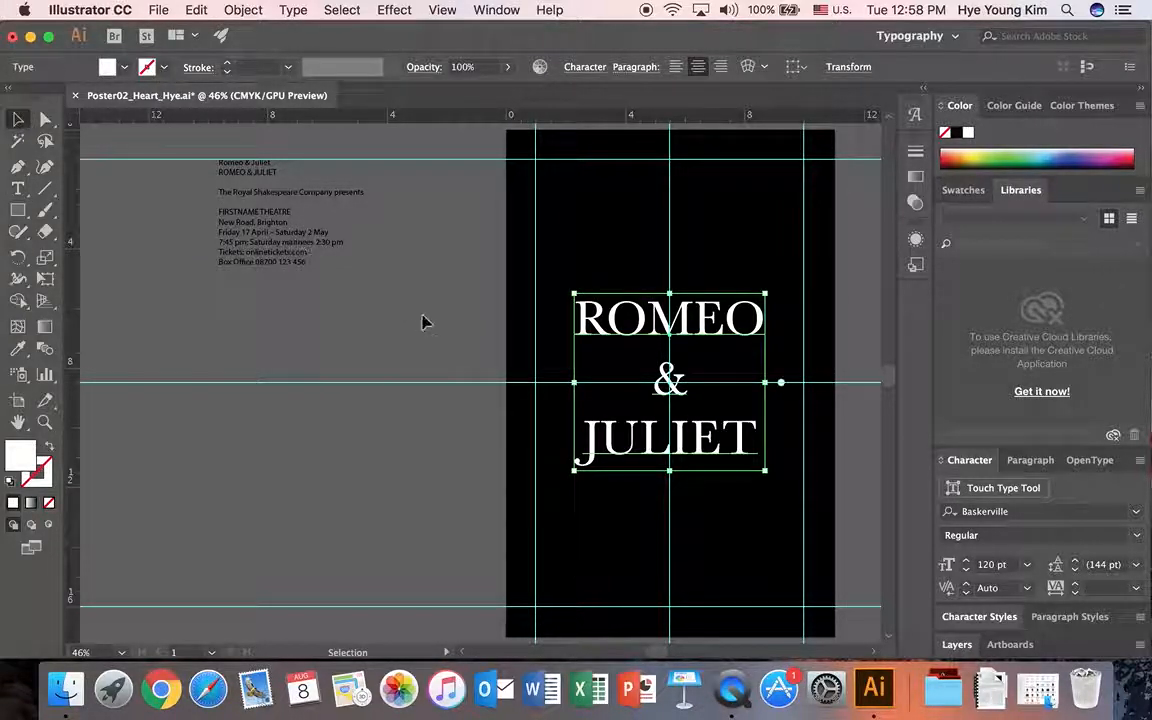
{"action": "left_click", "coordinate": [424, 322]}
{"action": "left_click", "coordinate": [620, 312]}
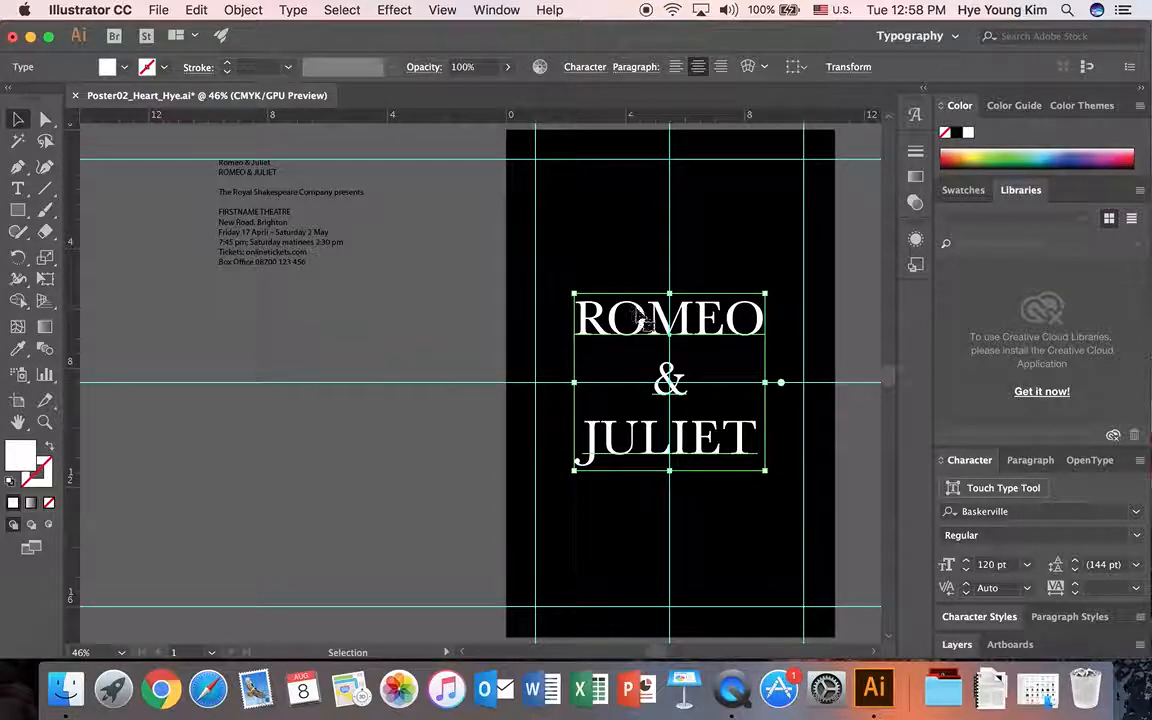
{"action": "left_click", "coordinate": [437, 300]}
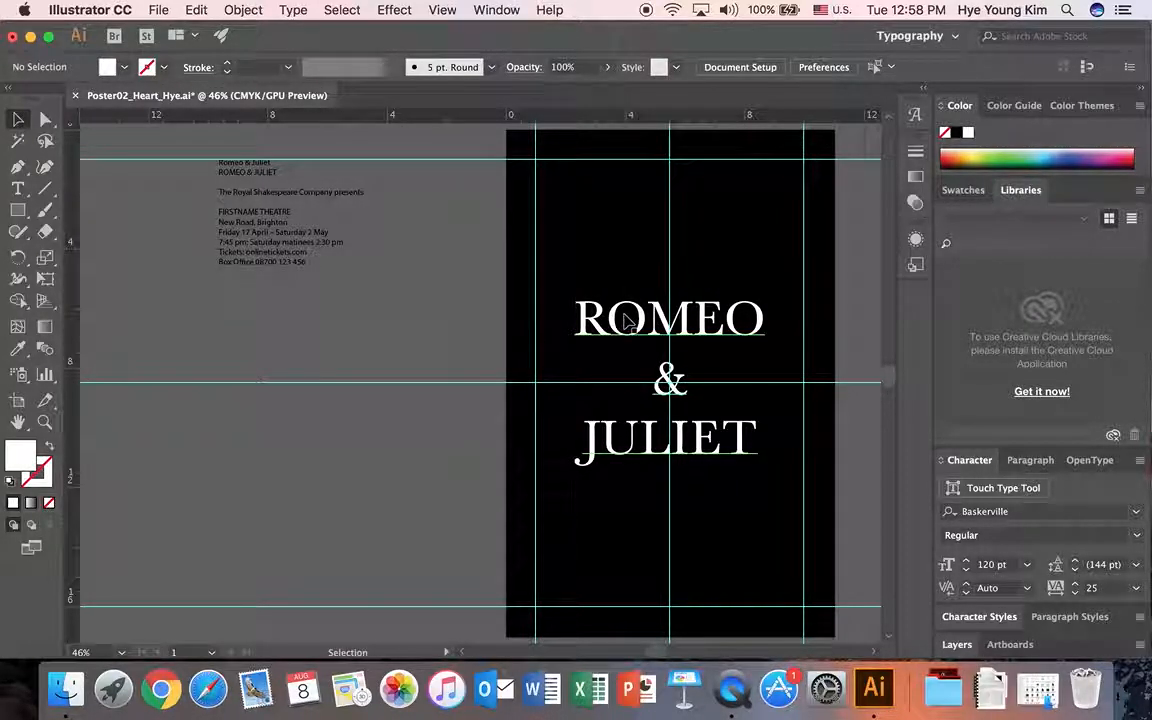
Place two vertical guides at the title's left and right edges and two horizontal guides at its top and bottom edges
{"action": "left_click_drag", "start_coordinate": [75, 326], "coordinate": [575, 345]}
{"action": "left_click_drag", "start_coordinate": [72, 316], "coordinate": [766, 358]}
{"action": "left_click_drag", "start_coordinate": [458, 118], "coordinate": [491, 302]}
{"action": "left_click_drag", "start_coordinate": [465, 121], "coordinate": [503, 470]}
Add one horizontal guide slightly above the title's top guide and another equally far below its bottom guide
{"action": "left_click_drag", "start_coordinate": [455, 125], "coordinate": [455, 290]}
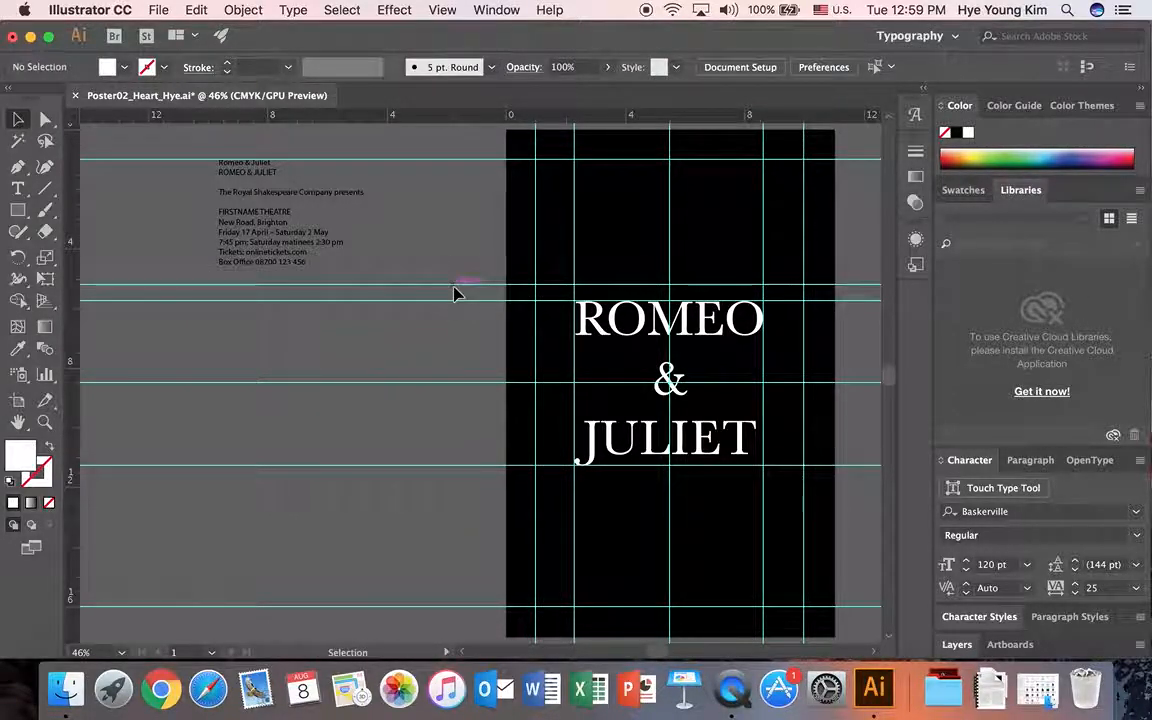
{"action": "left_click_drag", "start_coordinate": [472, 118], "coordinate": [484, 490]}
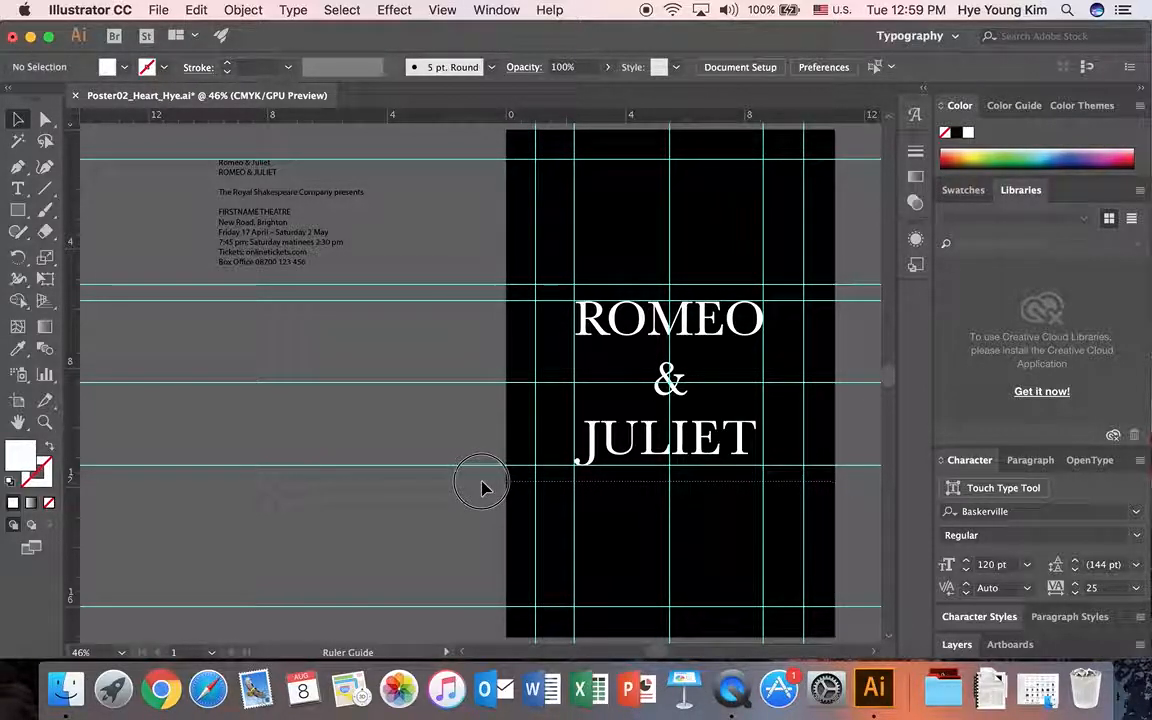
{"action": "left_click_drag", "start_coordinate": [481, 484], "coordinate": [481, 481]}
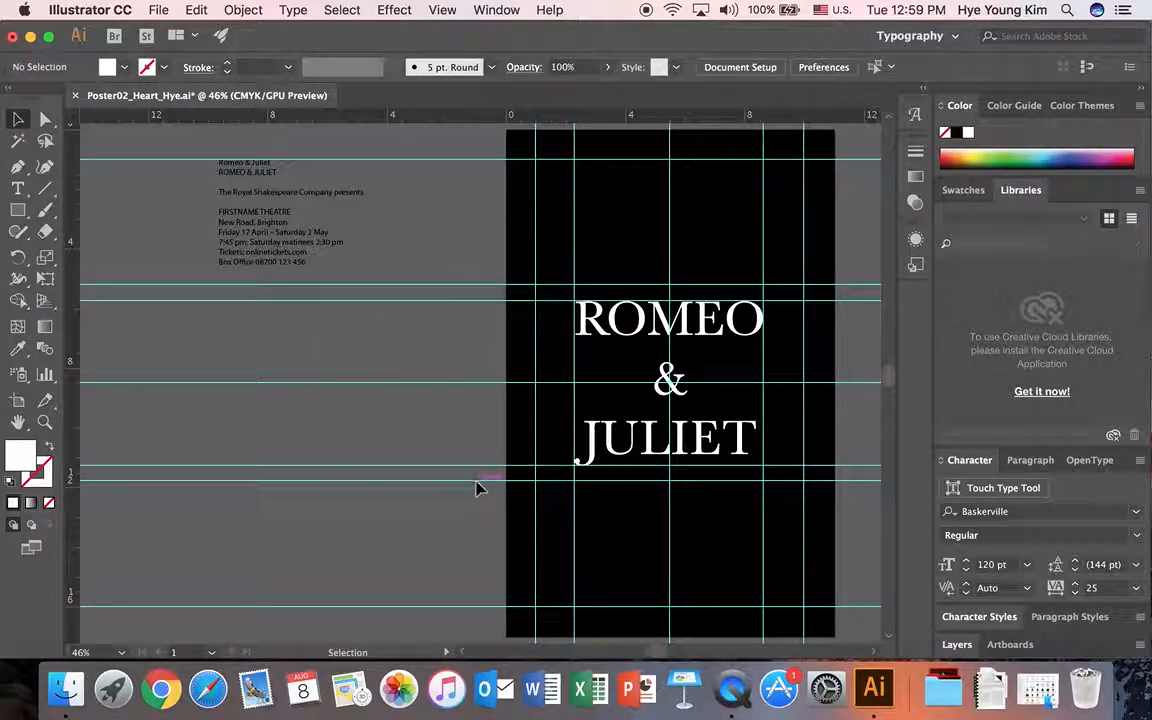
Copy the line "The Royal Shakespeare Company presents" from the placed copy beside the artboard
{"action": "left_click", "coordinate": [18, 190]}
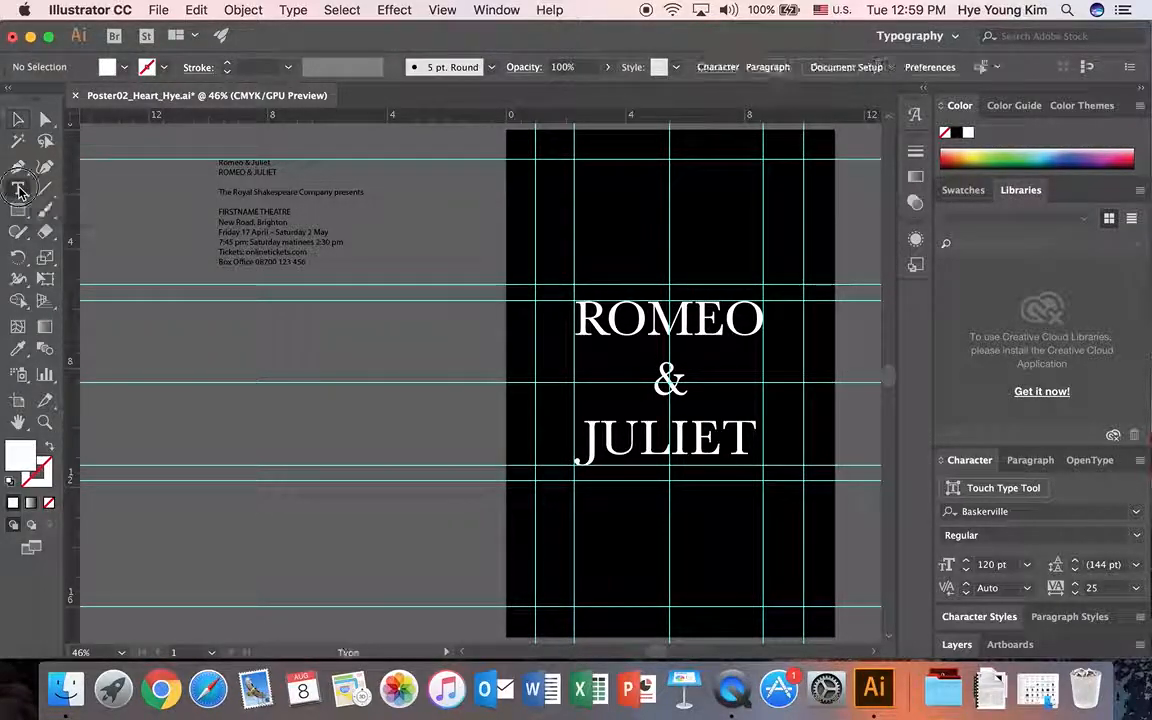
{"action": "left_click", "coordinate": [326, 192]}
{"action": "left_click_drag", "start_coordinate": [364, 192], "coordinate": [201, 192]}
{"action": "key", "text": "cmd+c"}
{"action": "key", "text": "super"}
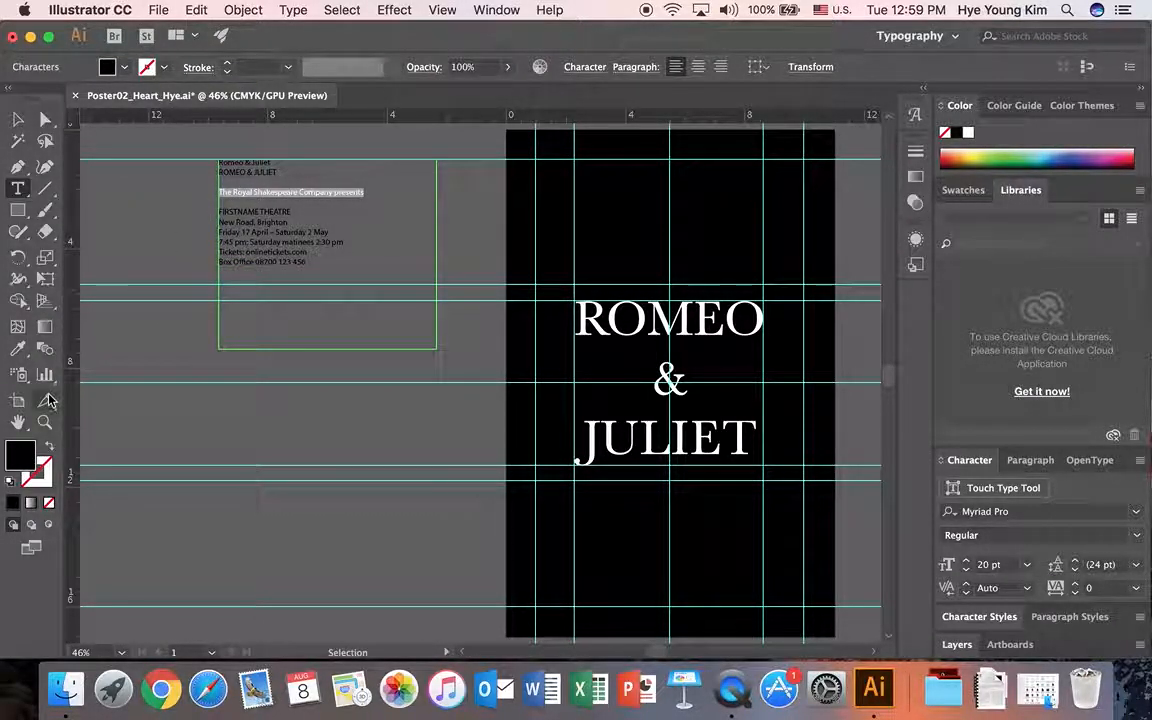
Paste the copied line as a separate text object in the empty area below the placed copy
{"action": "left_click", "coordinate": [44, 423]}
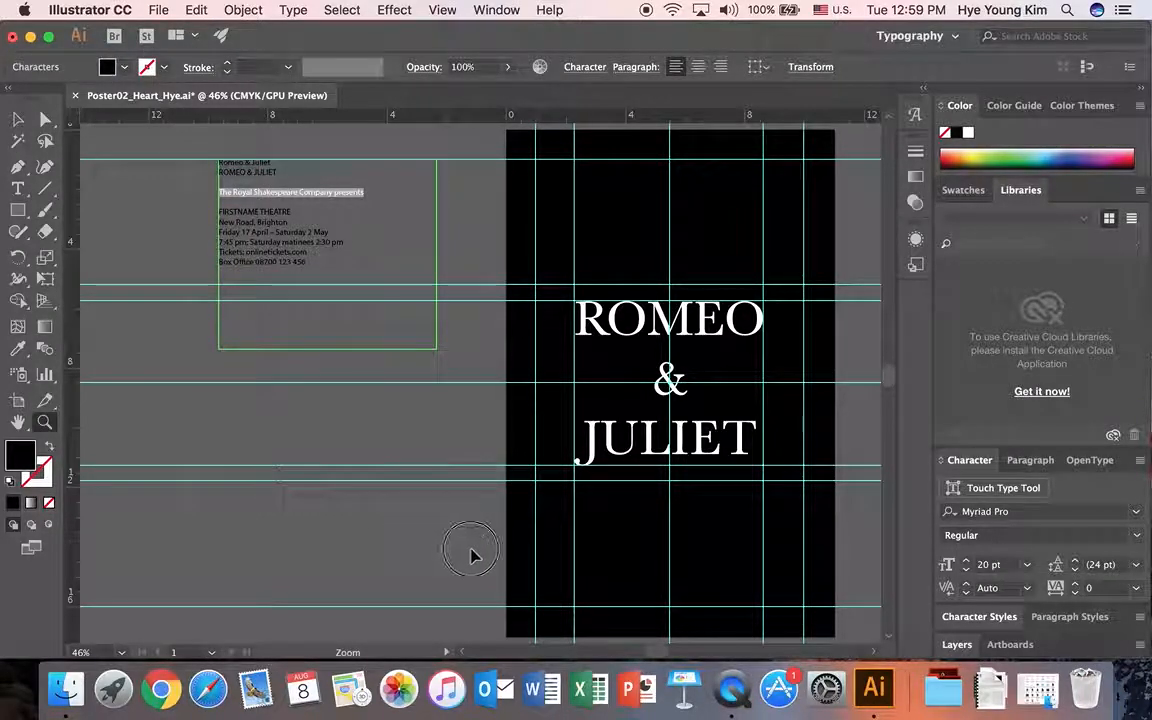
{"action": "left_click_drag", "start_coordinate": [473, 553], "coordinate": [508, 527]}
{"action": "left_click", "coordinate": [17, 188]}
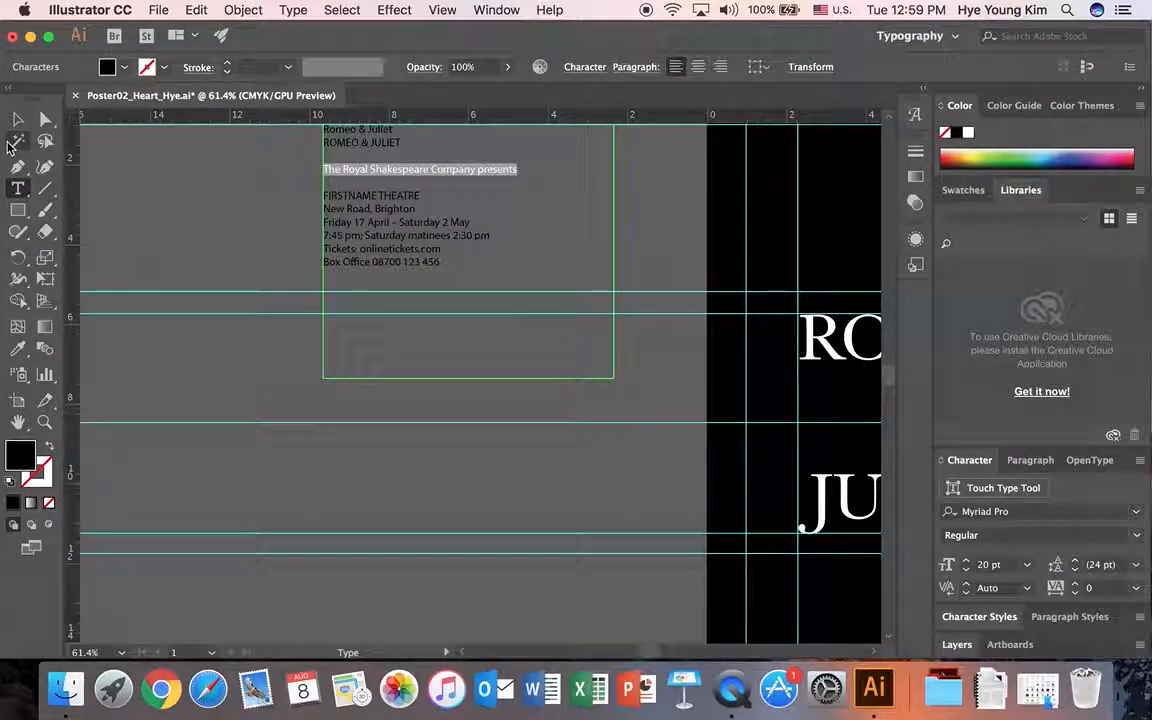
{"action": "left_click", "coordinate": [17, 119]}
{"action": "left_click", "coordinate": [228, 350]}
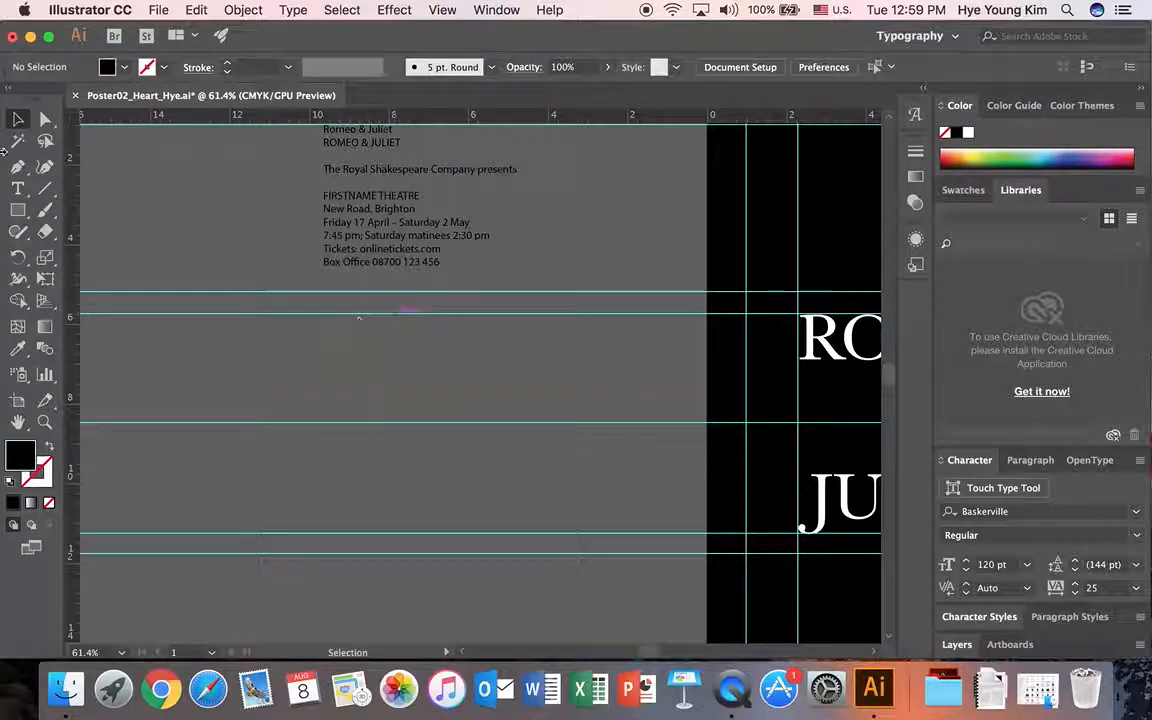
{"action": "left_click", "coordinate": [18, 188]}
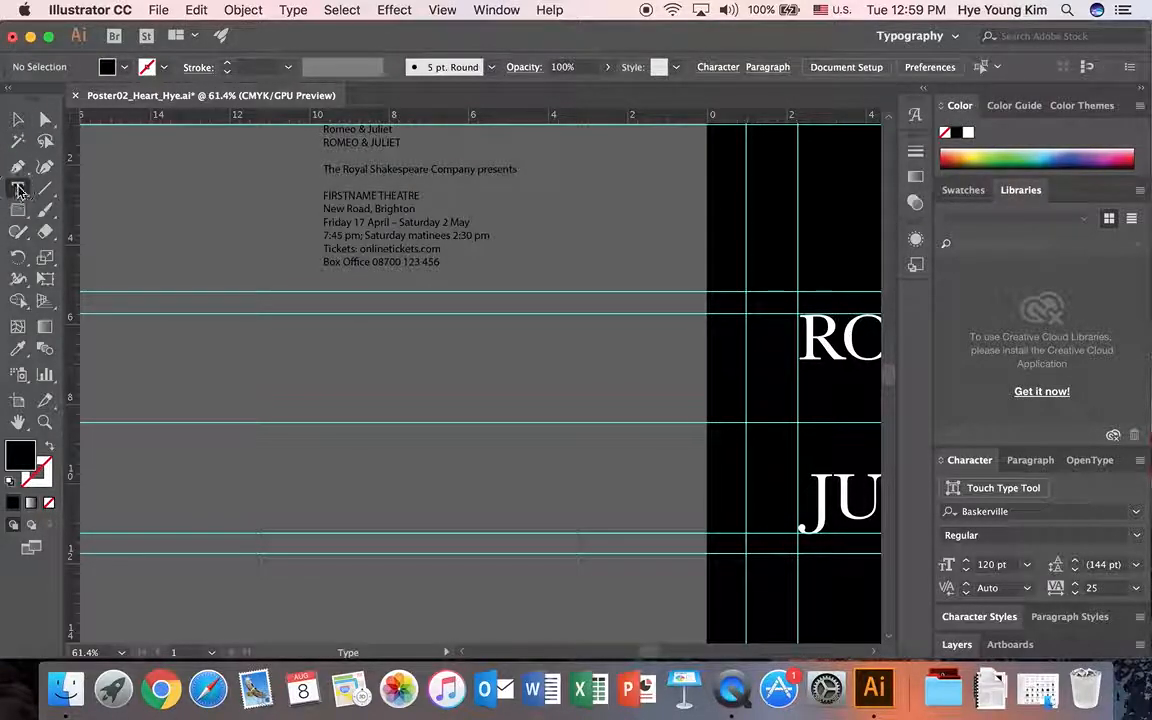
{"action": "left_click", "coordinate": [324, 440]}
{"action": "key", "text": "cmd+v"}
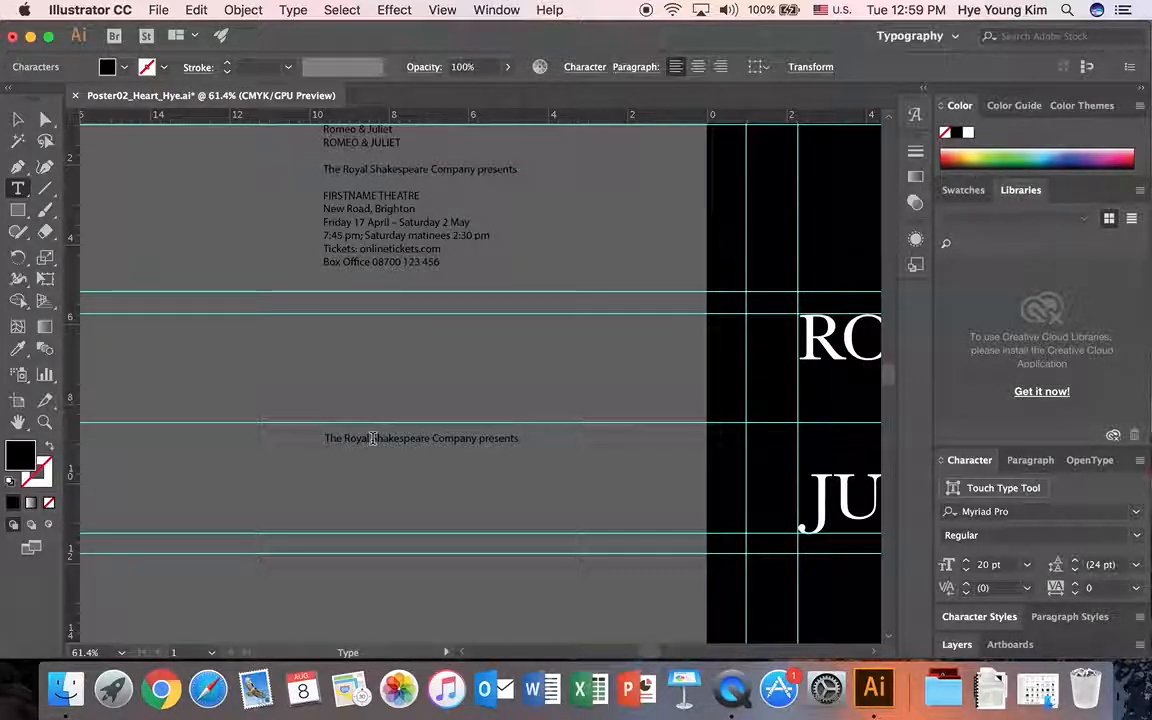
Break the pasted text into four lines: The Royal, Shakespeare, Company, presents
{"action": "left_click", "coordinate": [371, 438]}
{"action": "key", "text": "Return"}
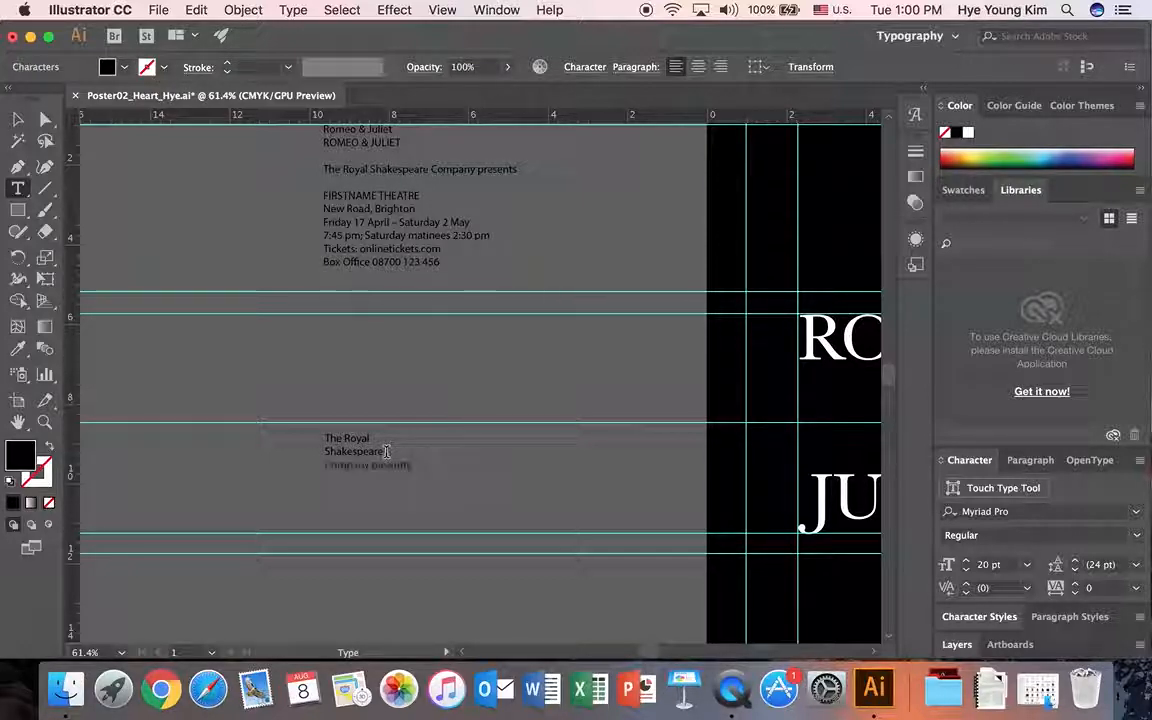
{"action": "left_click", "coordinate": [368, 465]}
{"action": "key", "text": "Return"}
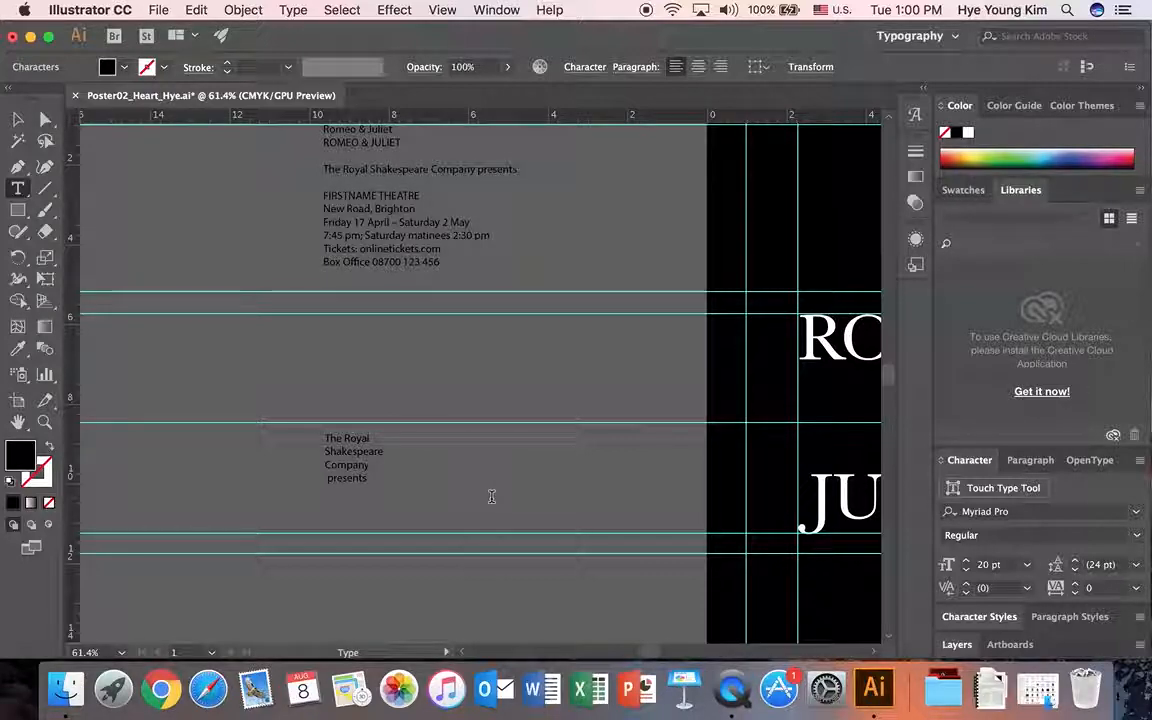
Format the whole four-line text in Myriad Pro Bold at 25 pt
{"action": "left_click_drag", "start_coordinate": [366, 479], "coordinate": [324, 438]}
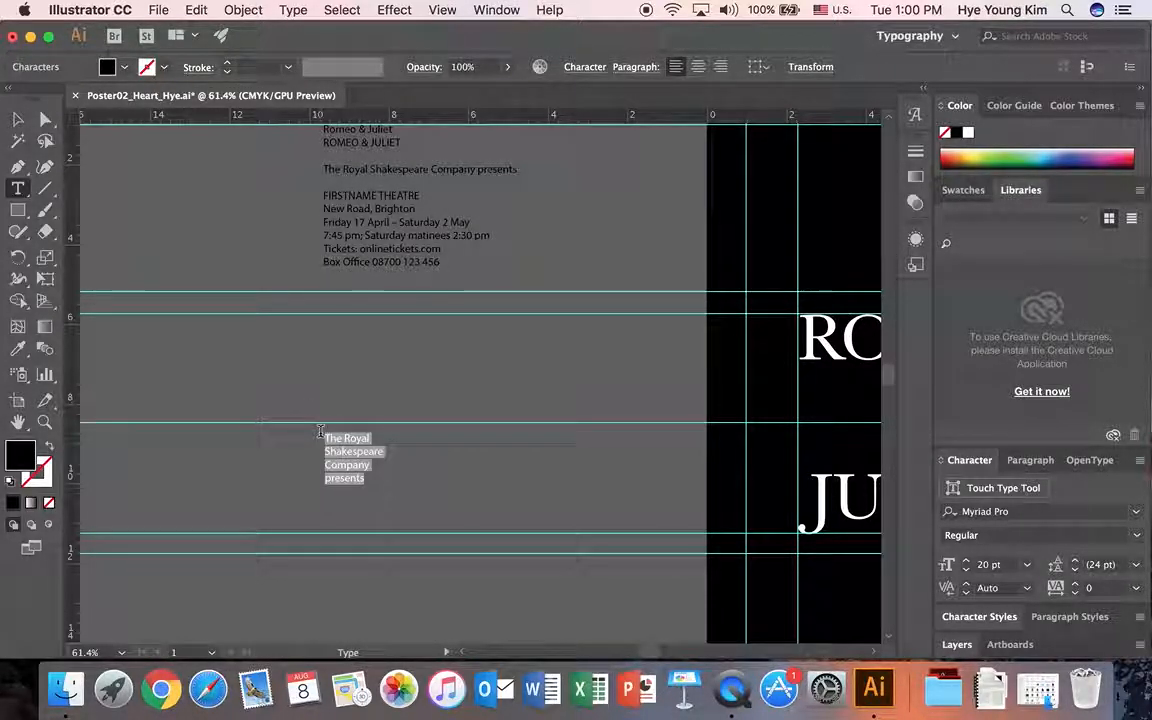
{"action": "left_click", "coordinate": [1136, 535]}
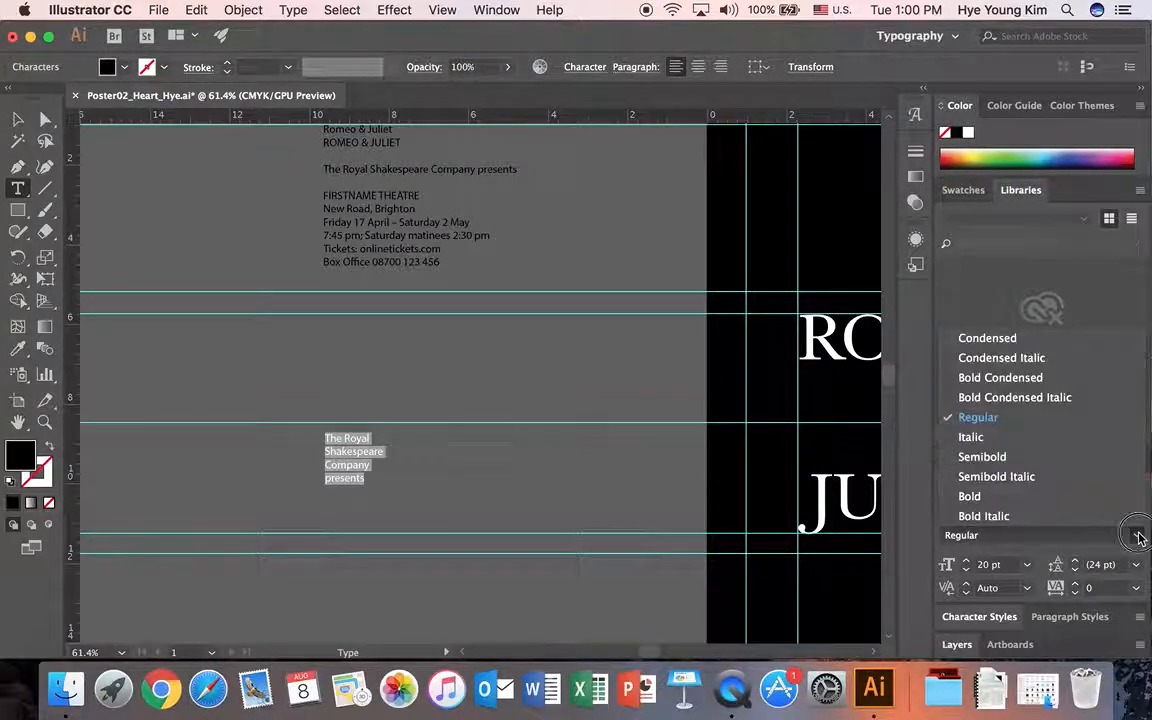
{"action": "left_click", "coordinate": [1039, 497]}
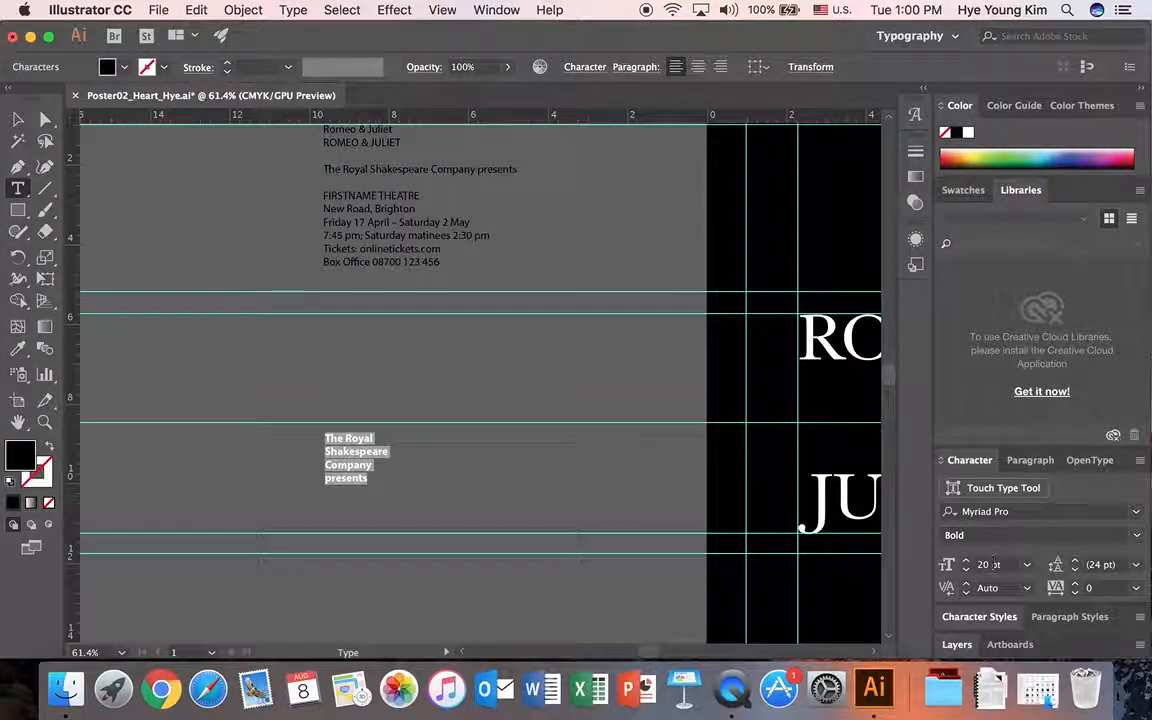
{"action": "left_click", "coordinate": [942, 564]}
{"action": "type", "text": "25pt"}
{"action": "key", "text": "Return"}
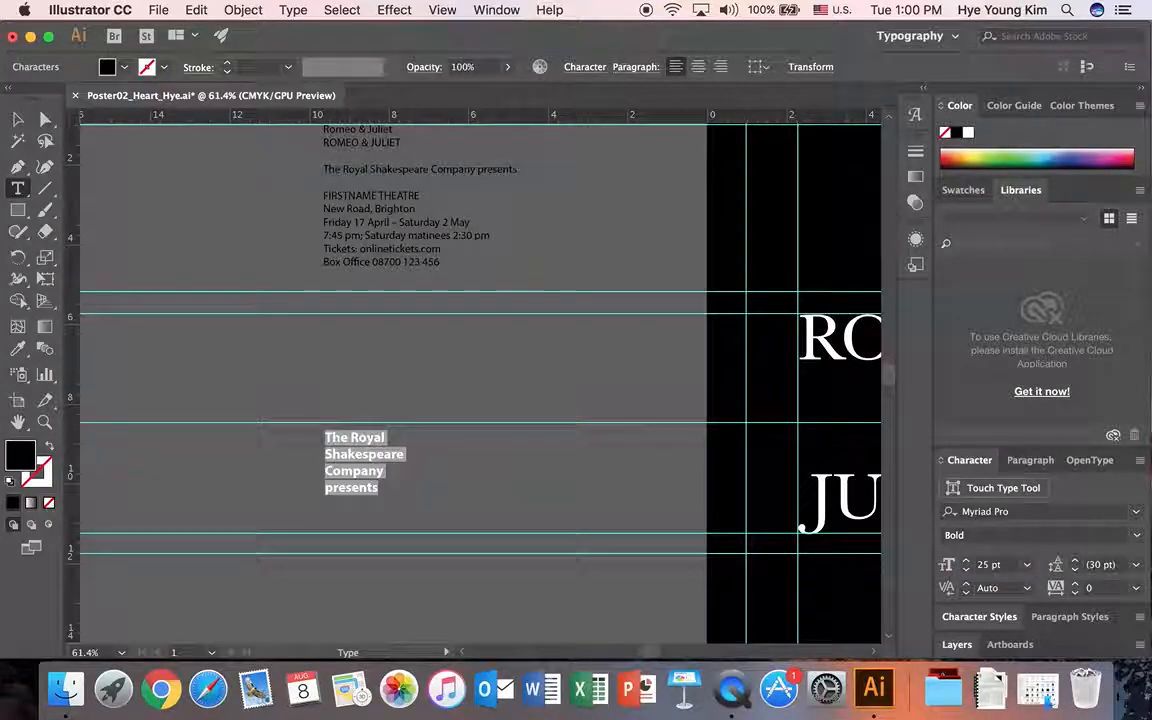
Fill the four-line "The Royal Shakespeare Company presents" text with red and deselect it
{"action": "left_click", "coordinate": [40, 121]}
{"action": "left_click", "coordinate": [113, 67]}
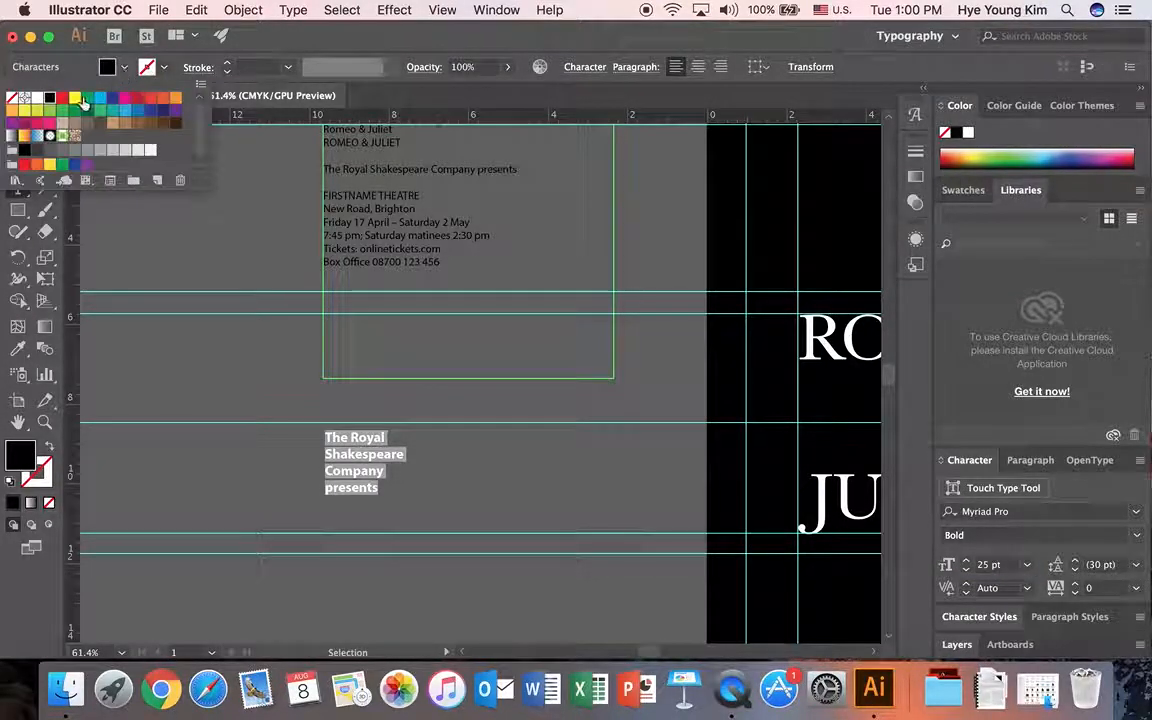
{"action": "left_click", "coordinate": [62, 100]}
{"action": "left_click", "coordinate": [303, 393]}
{"action": "left_click", "coordinate": [203, 290]}
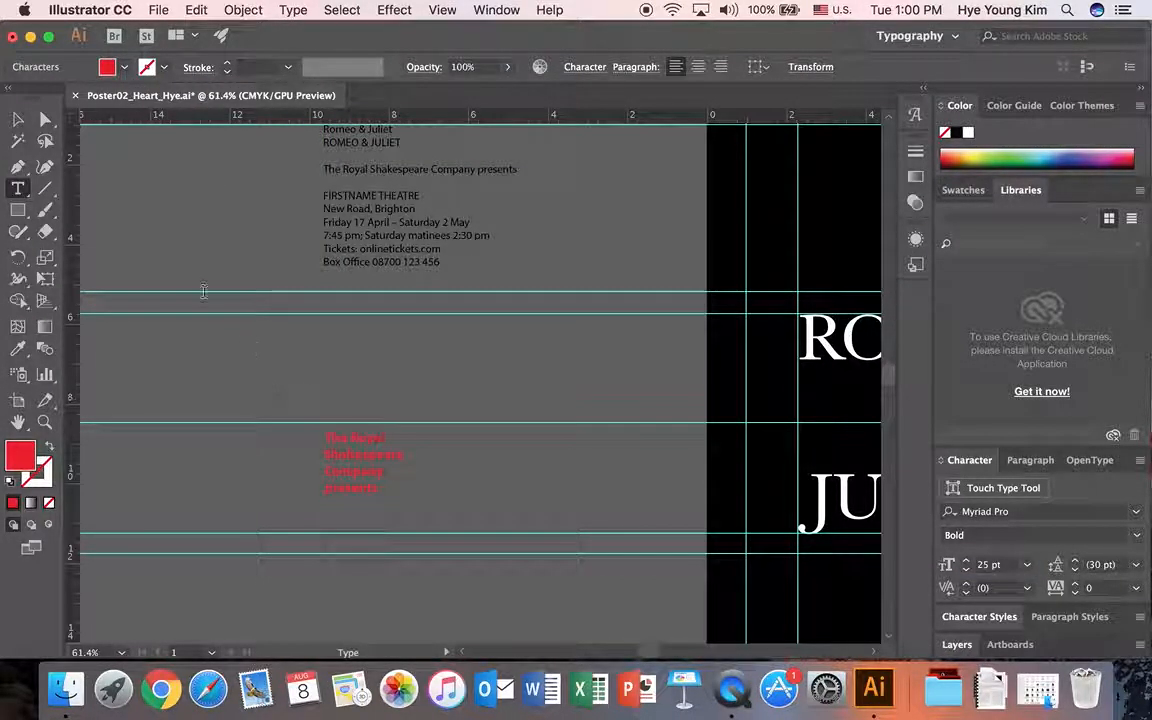
{"action": "left_click", "coordinate": [17, 121]}
{"action": "left_click", "coordinate": [352, 465]}
{"action": "left_click", "coordinate": [521, 484]}
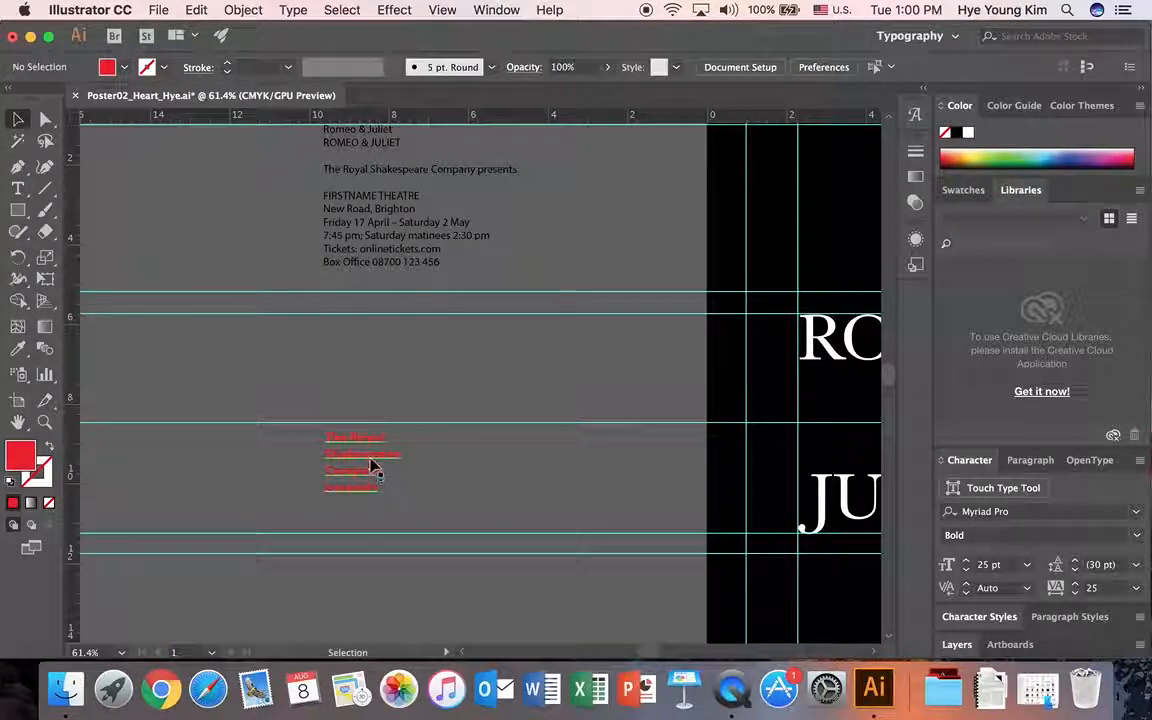
Move the red text onto the artboard, aligned with the title's left guide and resting on the guide just above the title
{"action": "left_click_drag", "start_coordinate": [373, 465], "coordinate": [470, 456]}
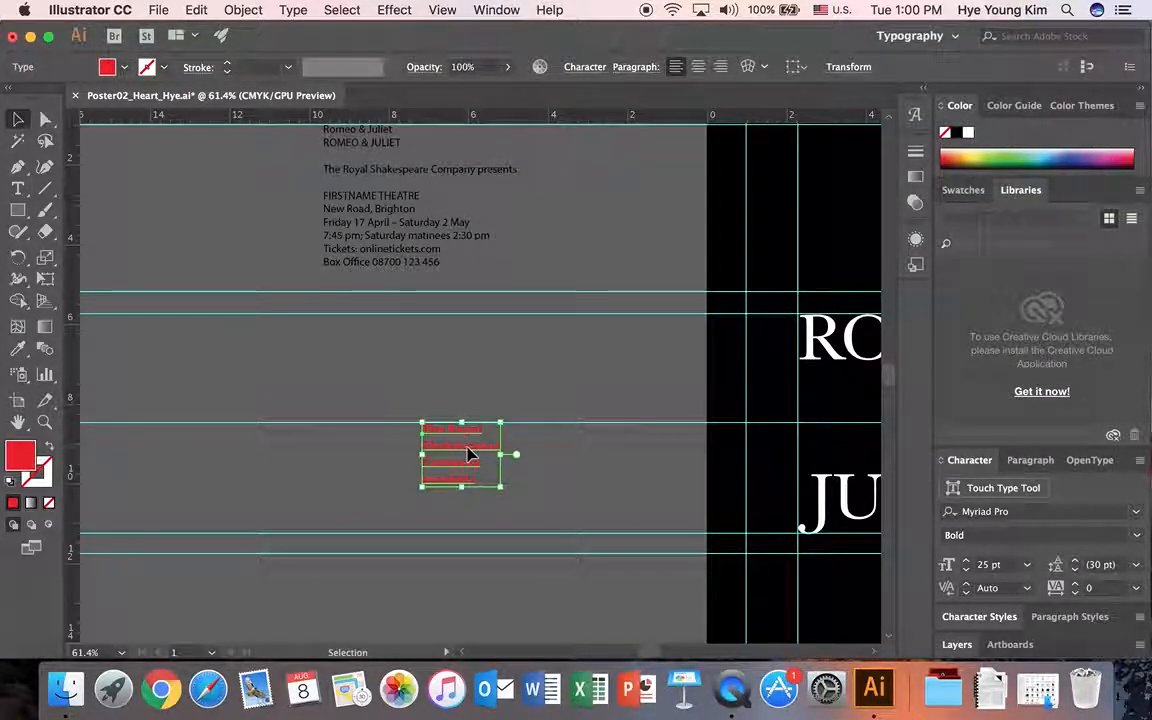
{"action": "left_click", "coordinate": [44, 421]}
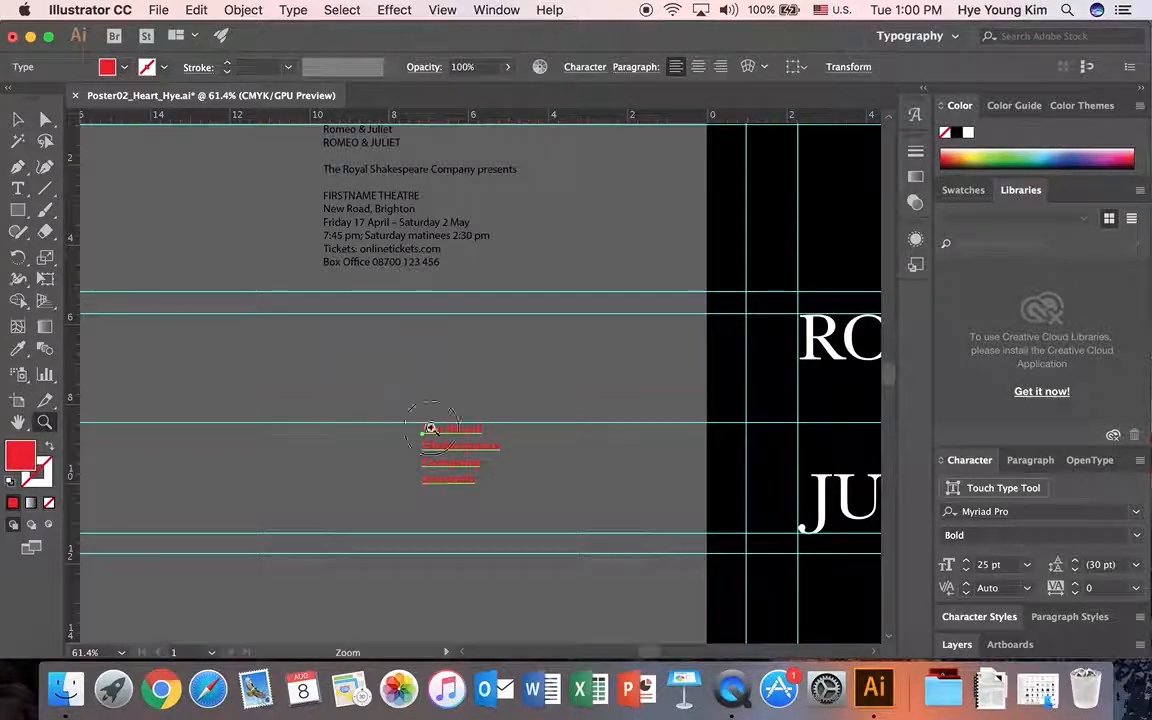
{"action": "left_click_drag", "start_coordinate": [388, 393], "coordinate": [560, 533]}
{"action": "left_click", "coordinate": [17, 120]}
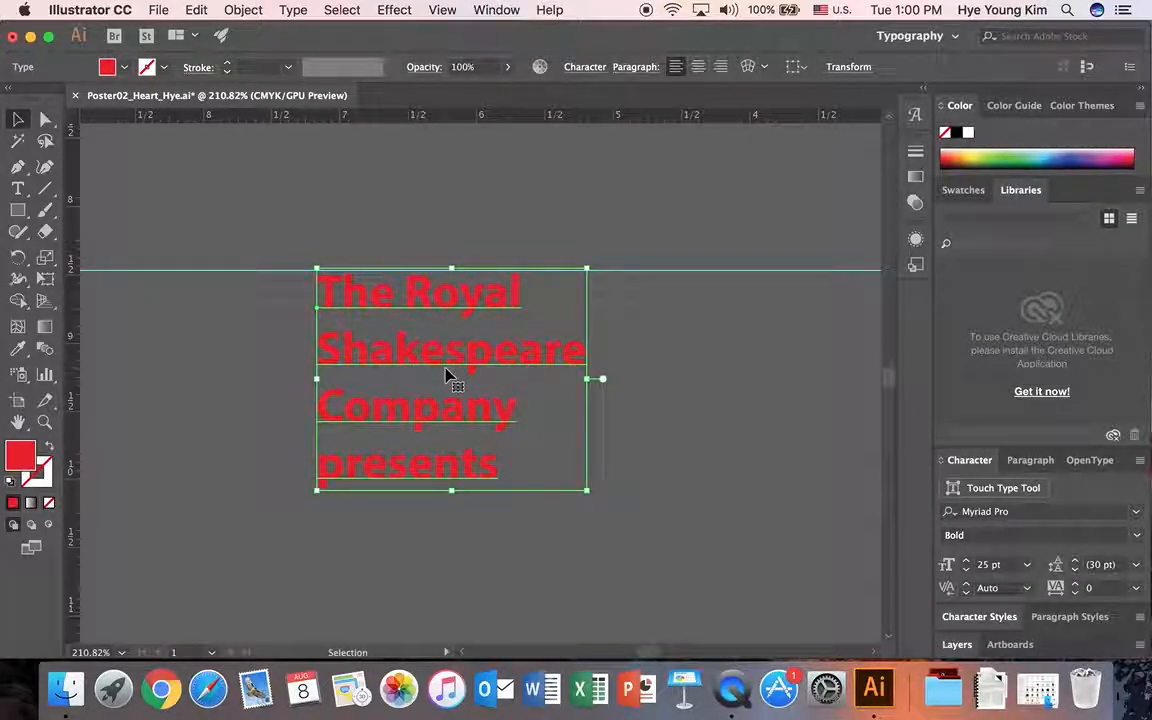
{"action": "key", "text": "super+0"}
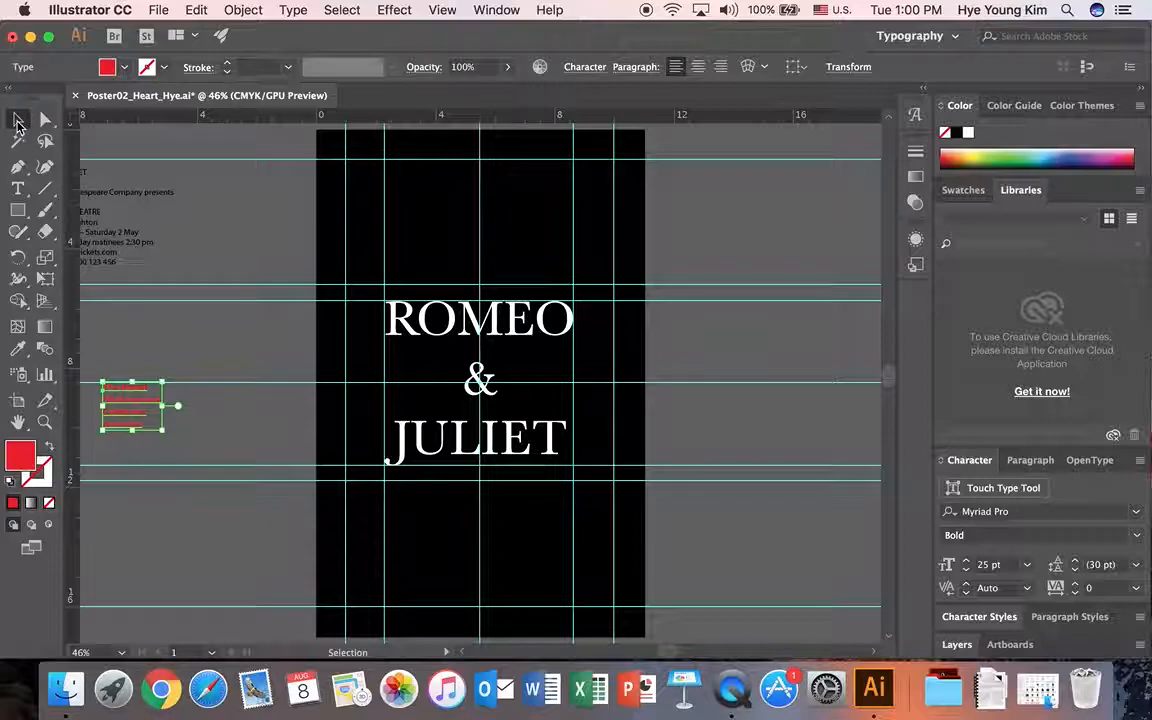
{"action": "left_click_drag", "start_coordinate": [143, 409], "coordinate": [423, 262]}
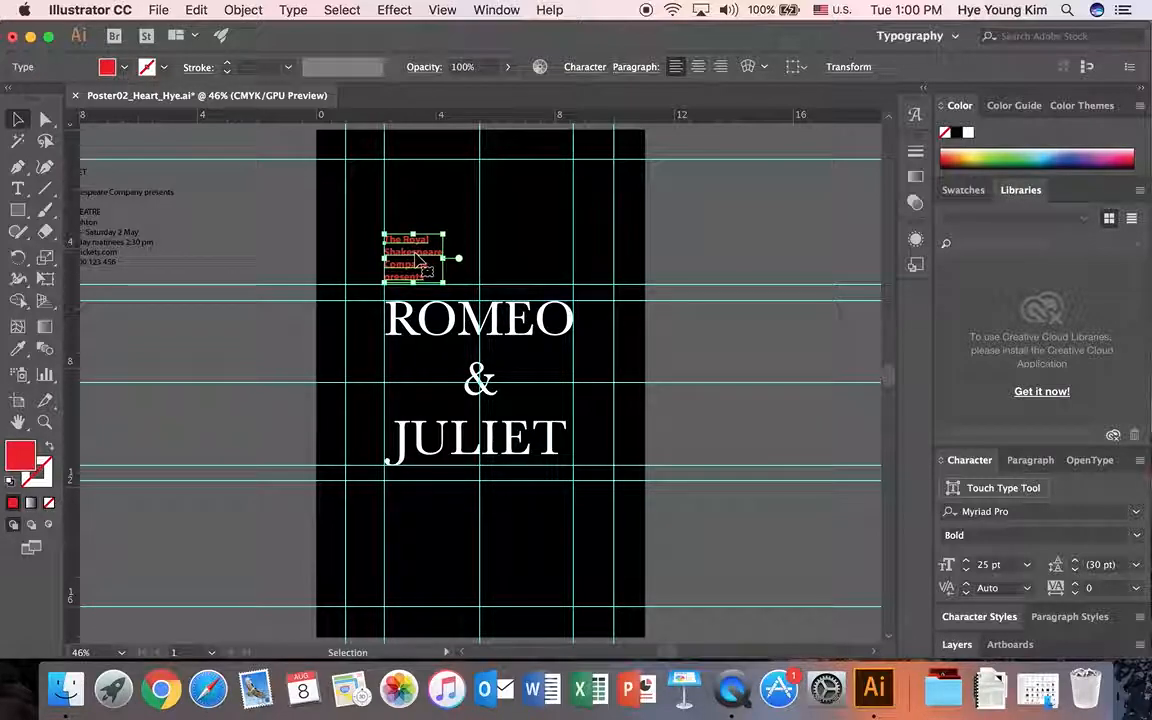
{"action": "left_click", "coordinate": [262, 249]}
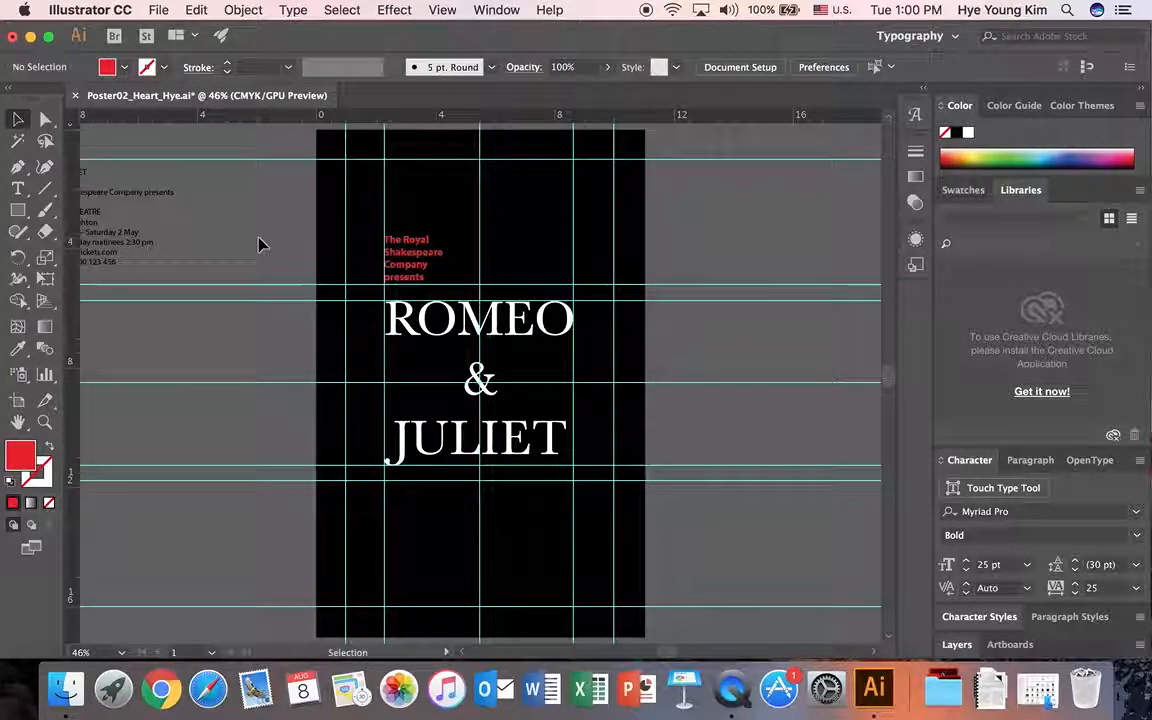
{"action": "left_click", "coordinate": [404, 276]}
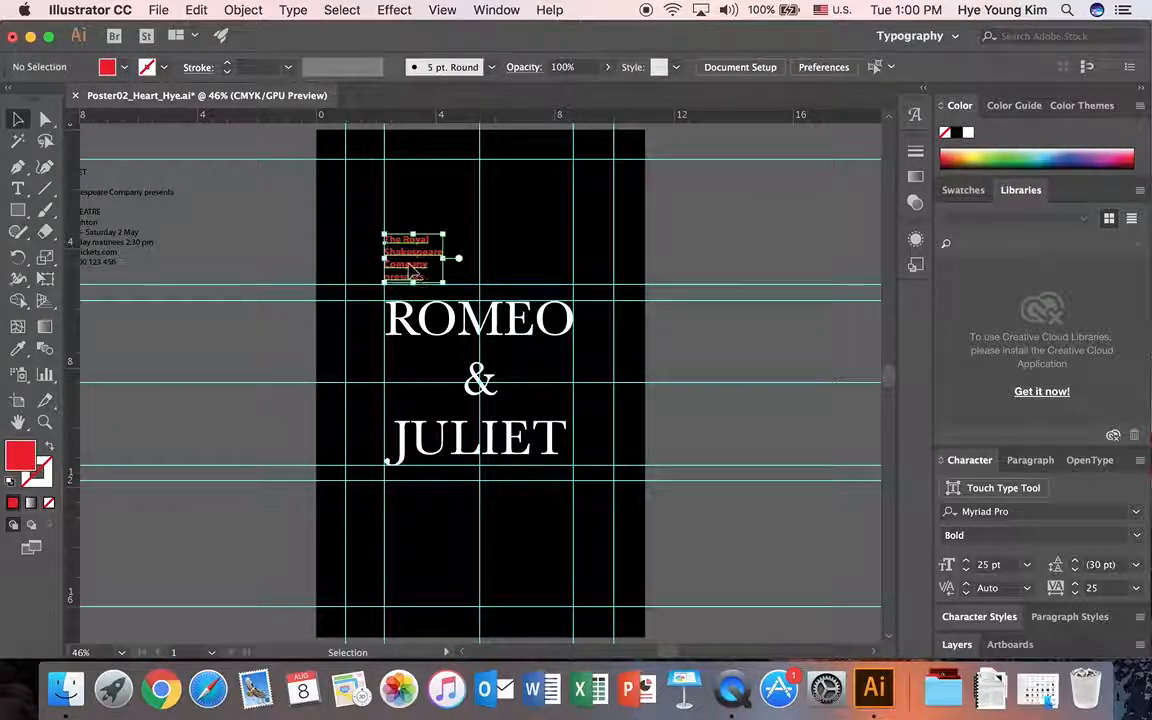
{"action": "left_click", "coordinate": [290, 255]}
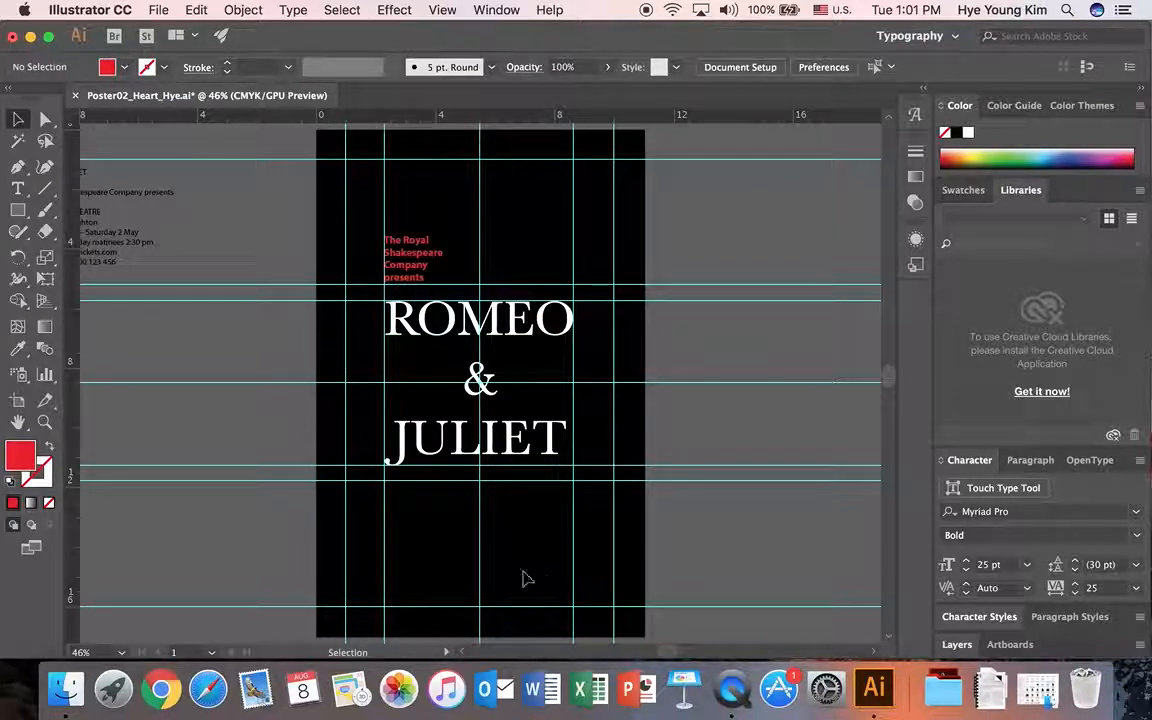
Copy the lines from FIRSTNAME THEATRE to Box Office and paste them as a separate text object below the placed copy
{"action": "scroll", "coordinate": [668, 643], "scroll_direction": "left", "scroll_amount": 3}
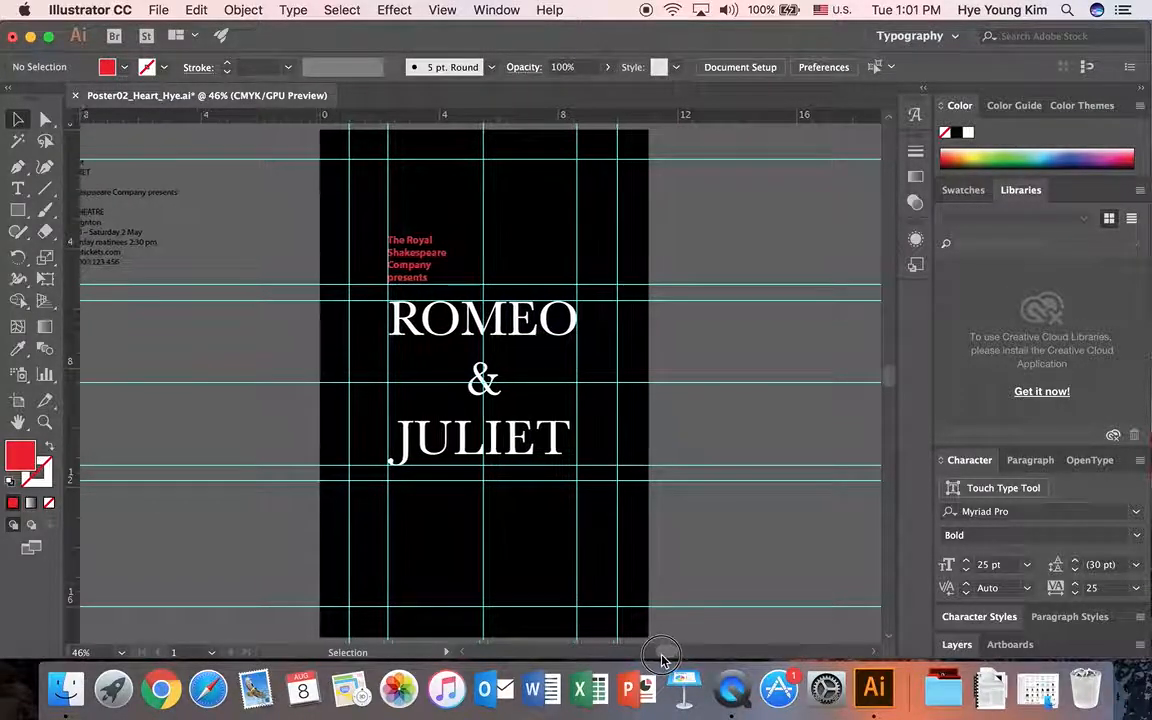
{"action": "scroll", "coordinate": [645, 652], "scroll_direction": "left", "scroll_amount": 1}
{"action": "left_click", "coordinate": [17, 188]}
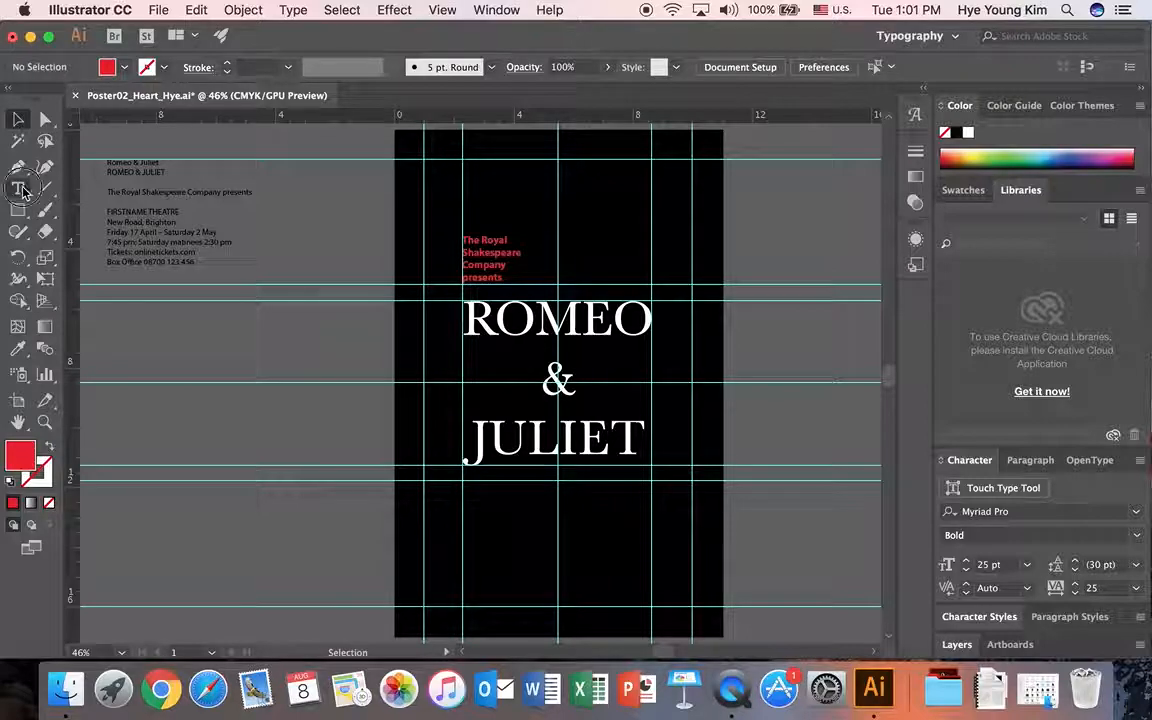
{"action": "left_click", "coordinate": [195, 262]}
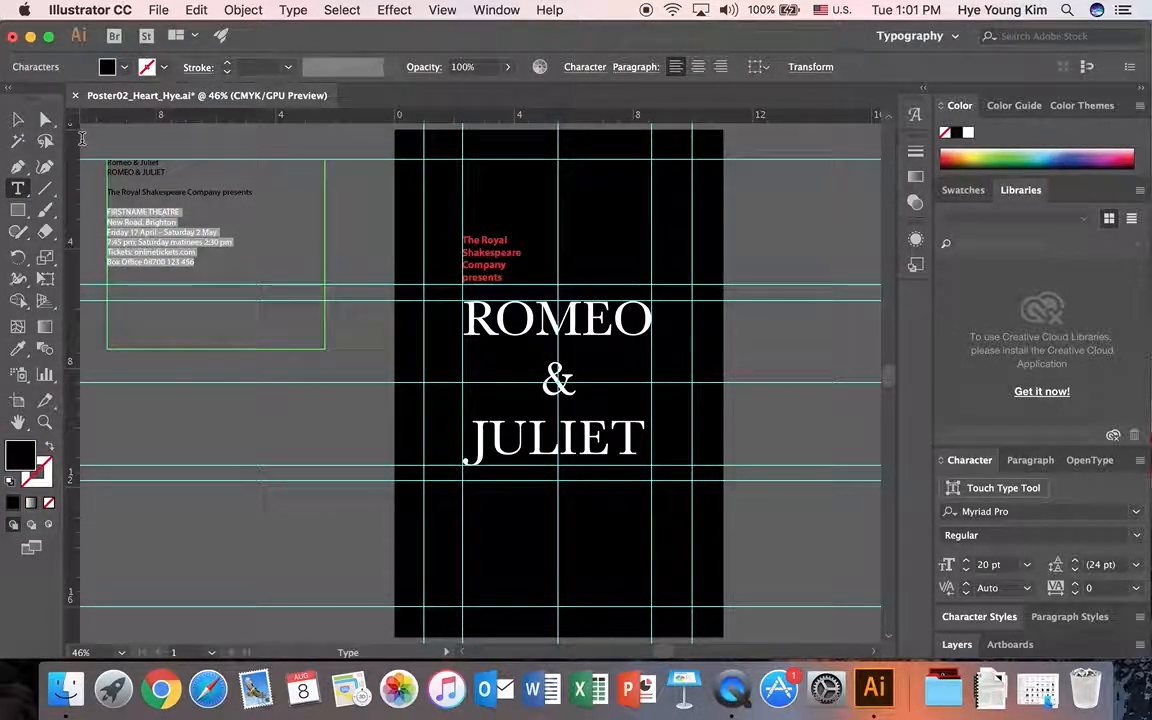
{"action": "left_click", "coordinate": [17, 118]}
{"action": "left_click", "coordinate": [127, 379]}
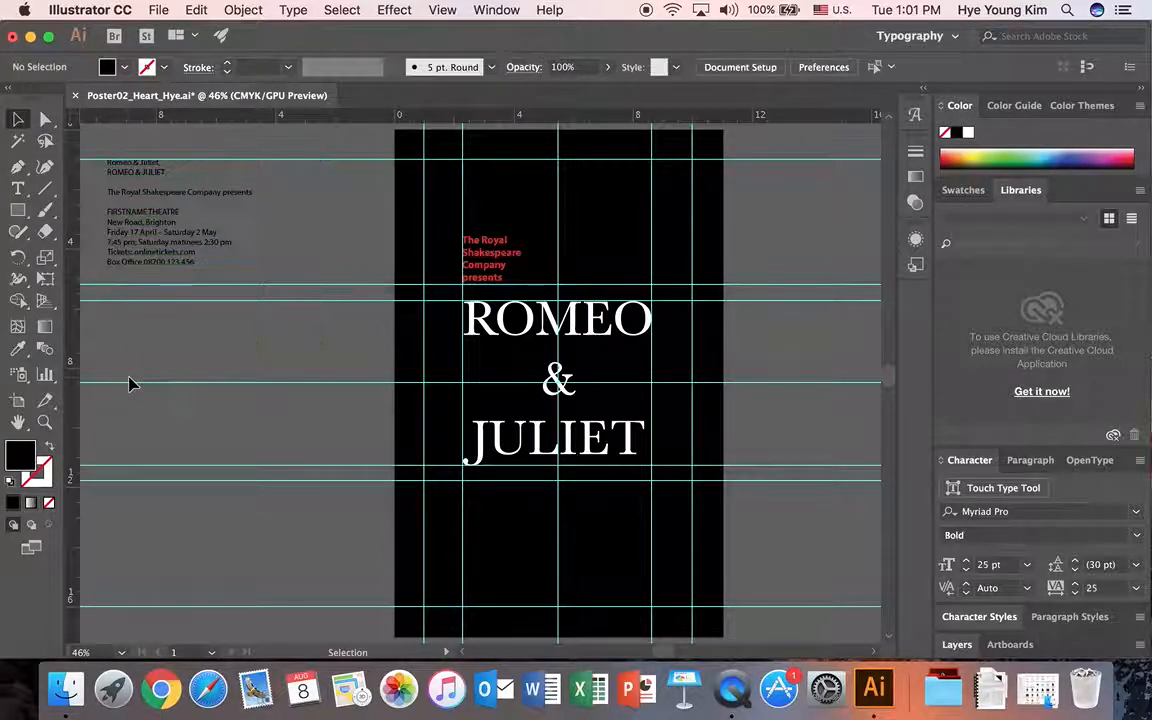
{"action": "left_click", "coordinate": [17, 190]}
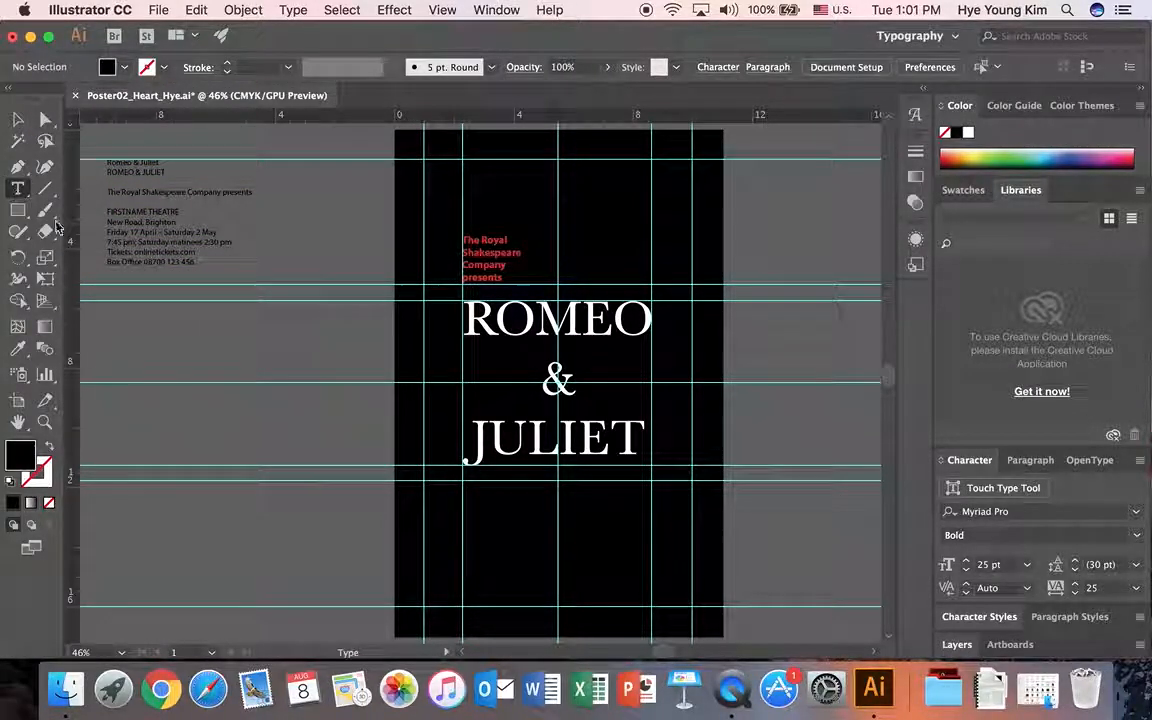
{"action": "left_click", "coordinate": [138, 436]}
{"action": "key", "text": "super+v"}
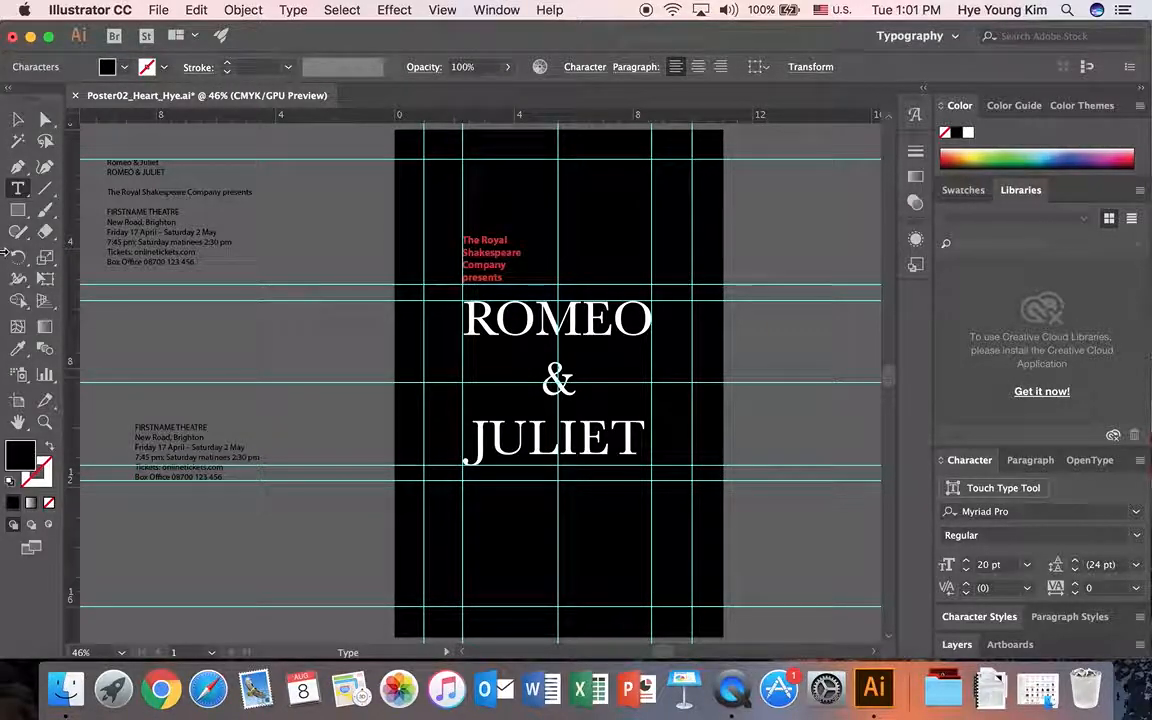
Move the copied theatre details onto the empty canvas beside the artboard's lower right edge
{"action": "left_click", "coordinate": [17, 120]}
{"action": "left_click_drag", "start_coordinate": [185, 432], "coordinate": [775, 506]}
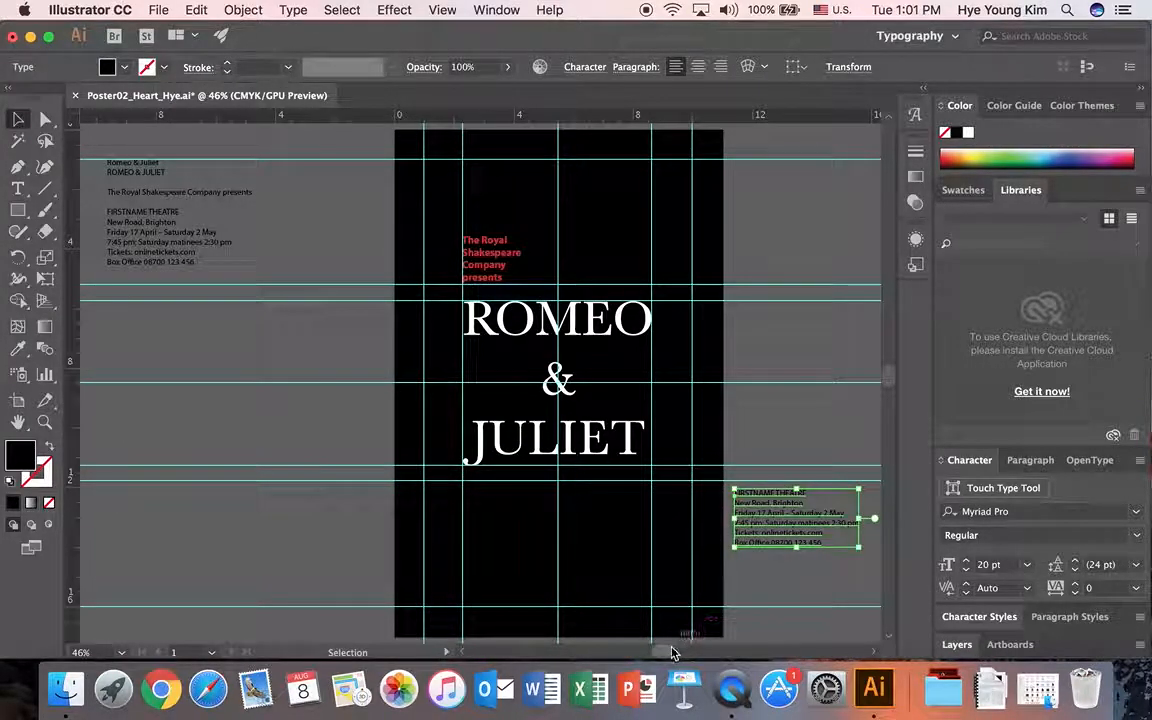
{"action": "scroll", "coordinate": [674, 649], "scroll_direction": "right", "scroll_amount": 5}
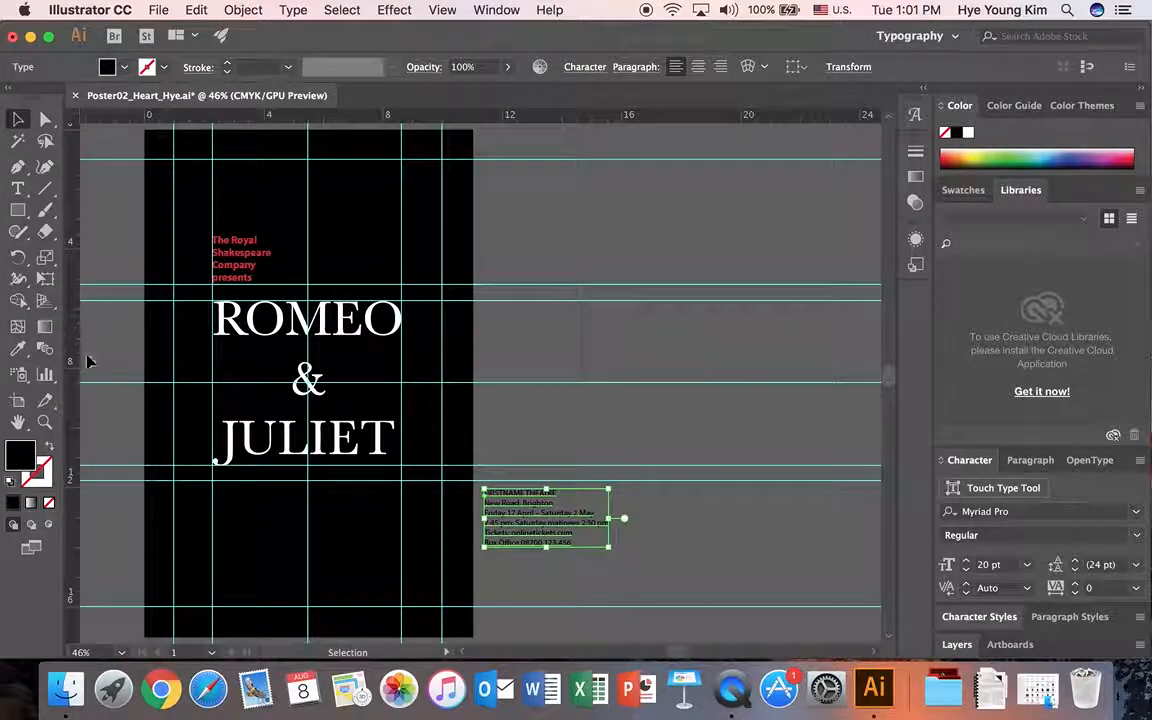
Replace the FIRSTNAME placeholder in the copied theatre heading with the designer's first name in capitals
{"action": "left_click", "coordinate": [44, 421]}
{"action": "left_click_drag", "start_coordinate": [470, 482], "coordinate": [625, 561]}
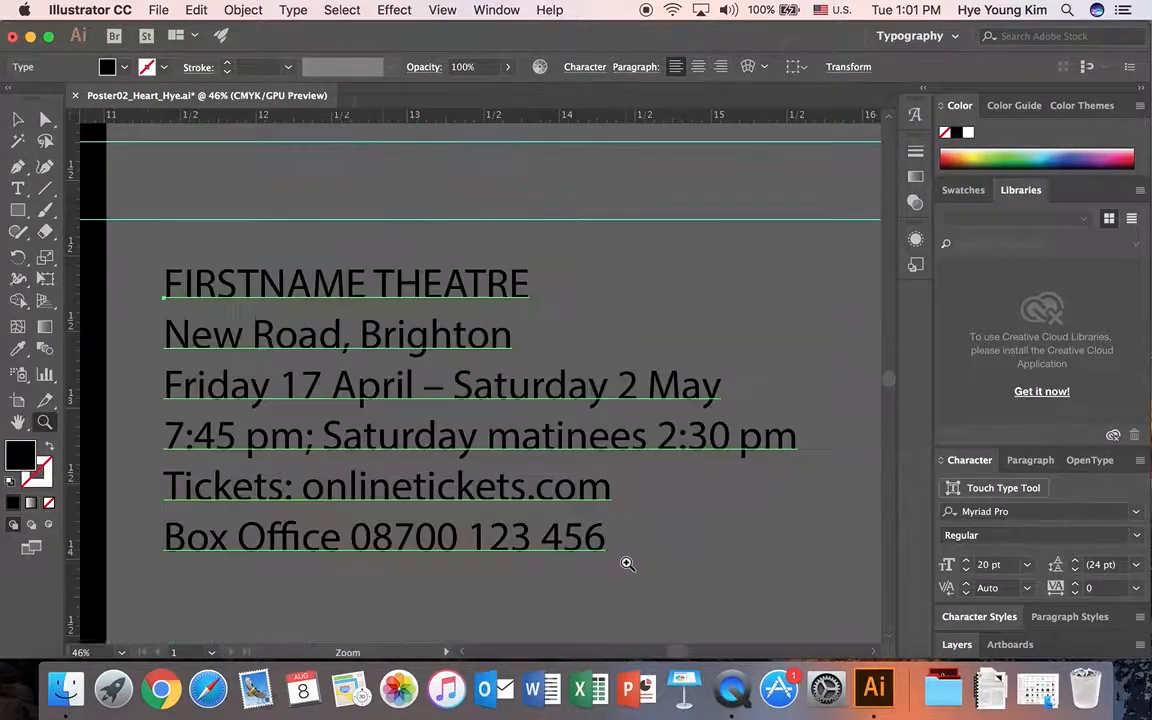
{"action": "key", "text": "t"}
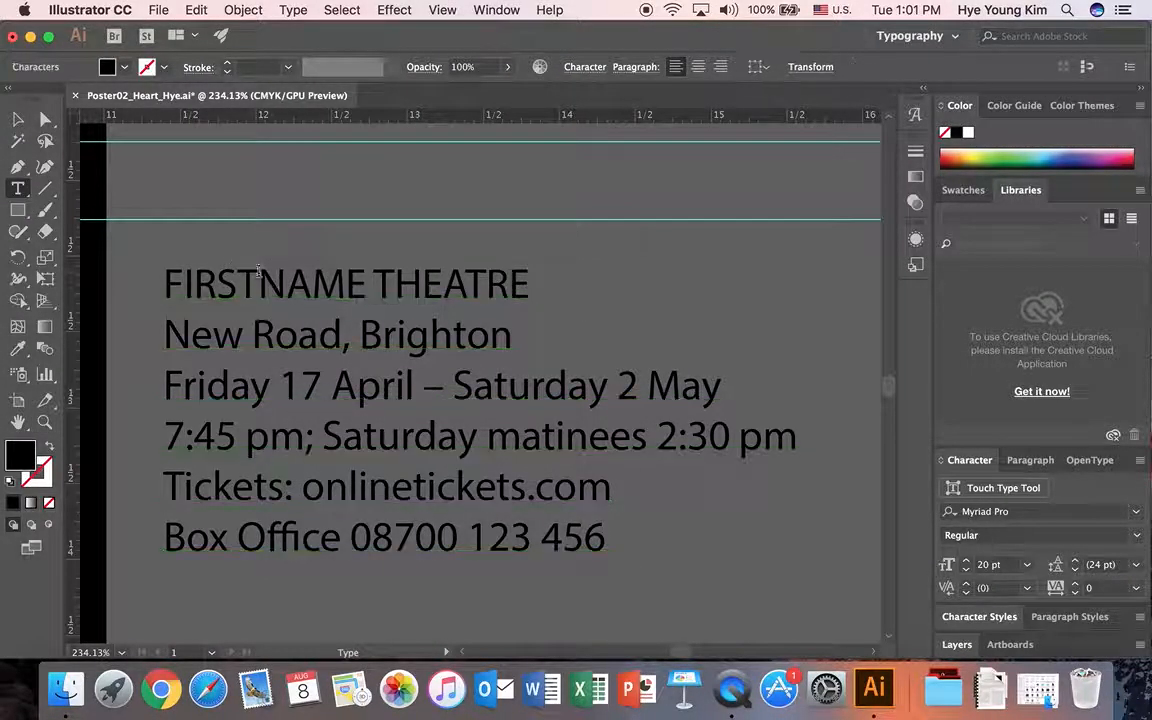
{"action": "left_click_drag", "start_coordinate": [368, 287], "coordinate": [177, 288]}
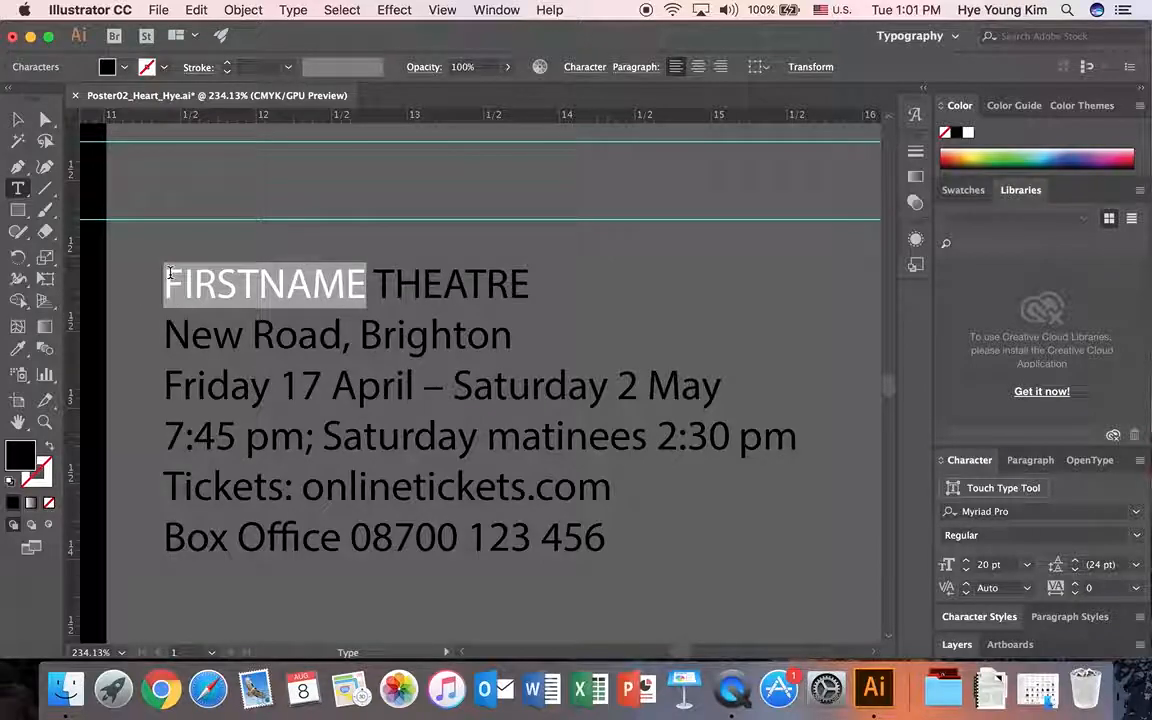
{"action": "type", "text": "HYE"}
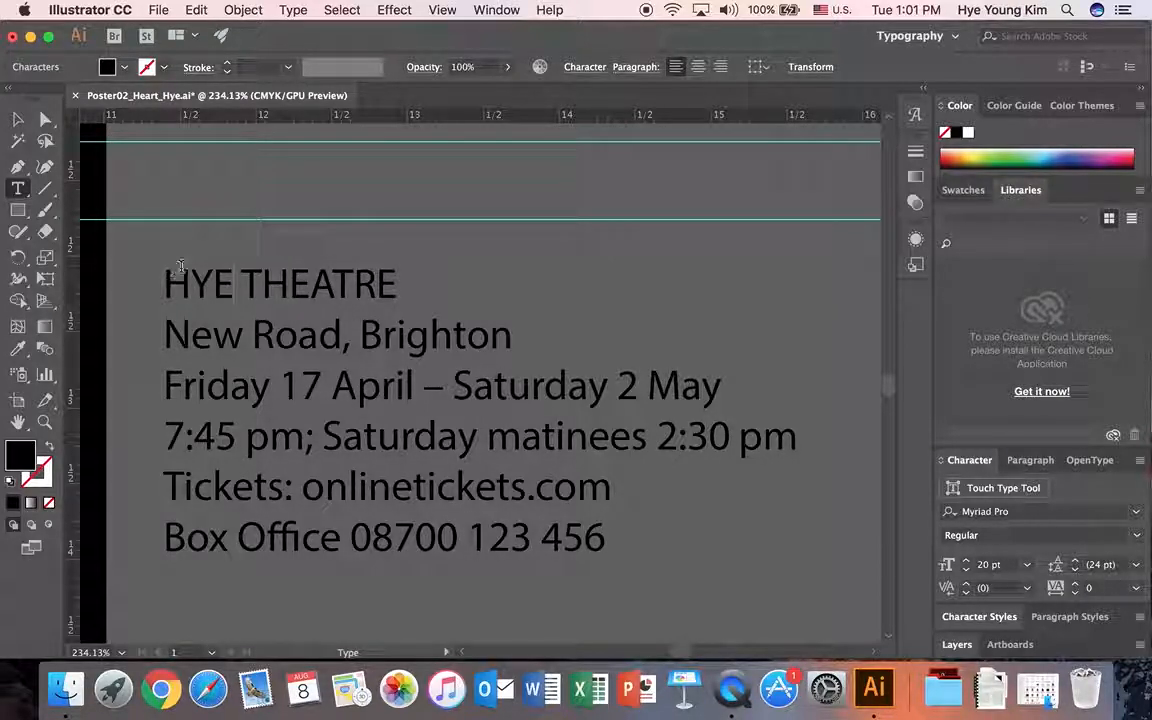
Set the leading of all six theatre detail lines to 30 pt
{"action": "left_click_drag", "start_coordinate": [614, 540], "coordinate": [164, 284]}
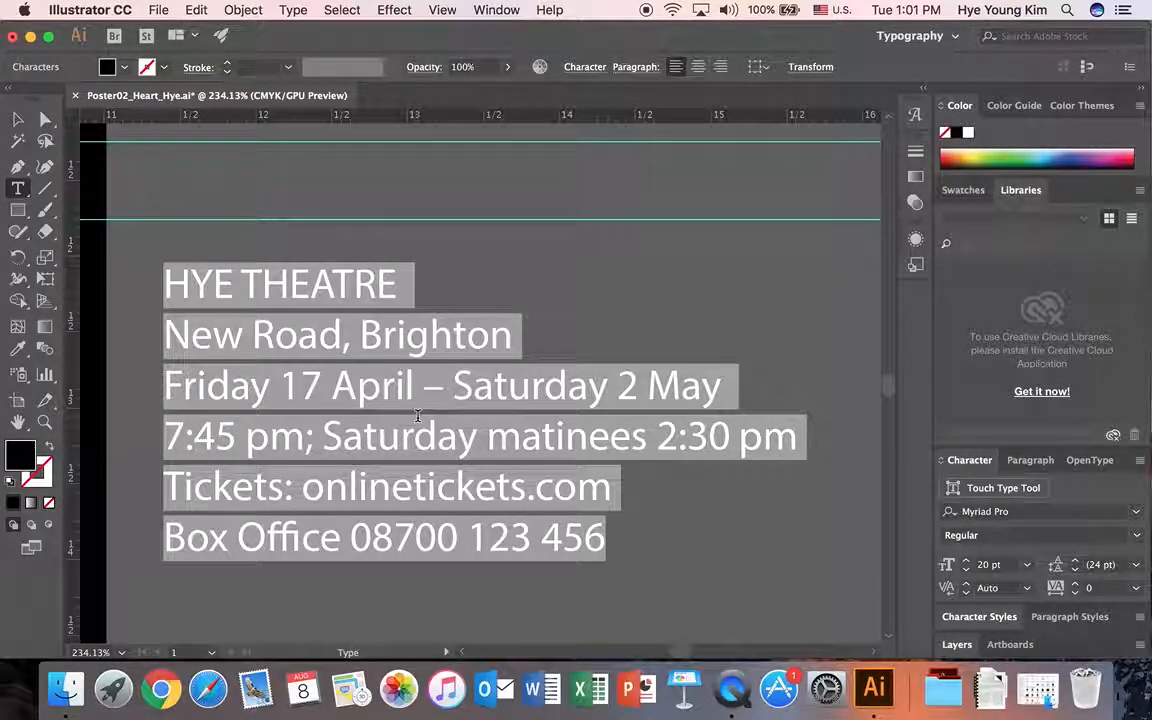
{"action": "left_click", "coordinate": [1100, 564]}
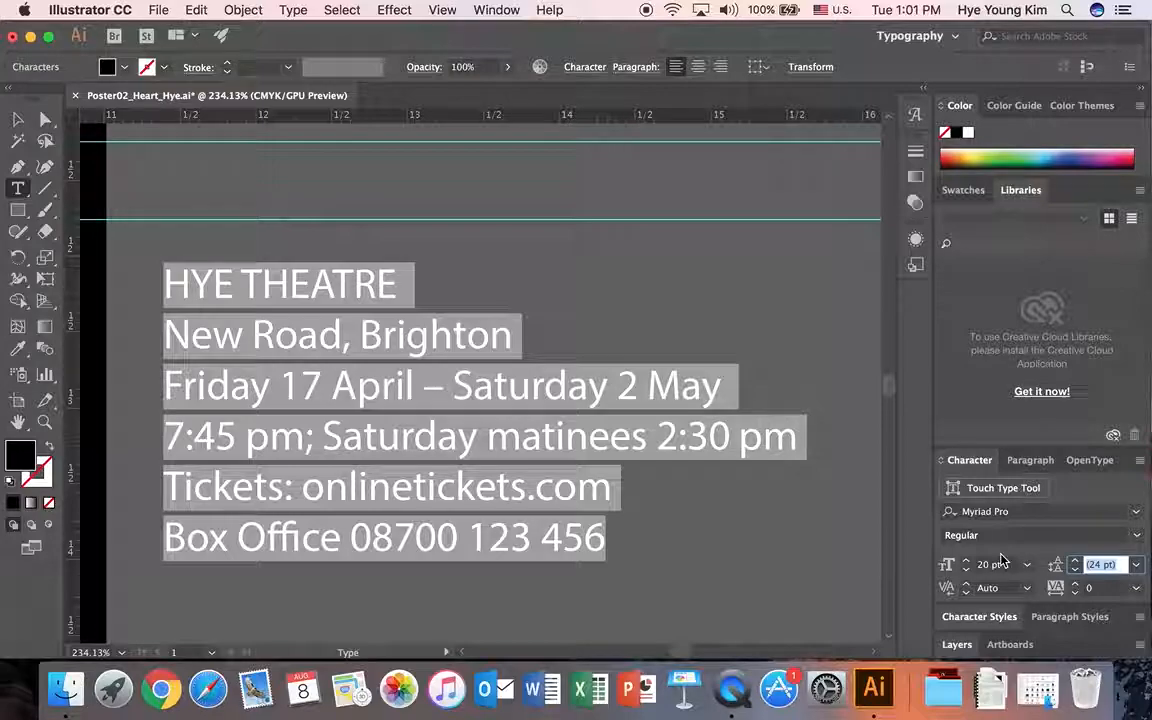
{"action": "type", "text": "30"}
{"action": "key", "text": "Return"}
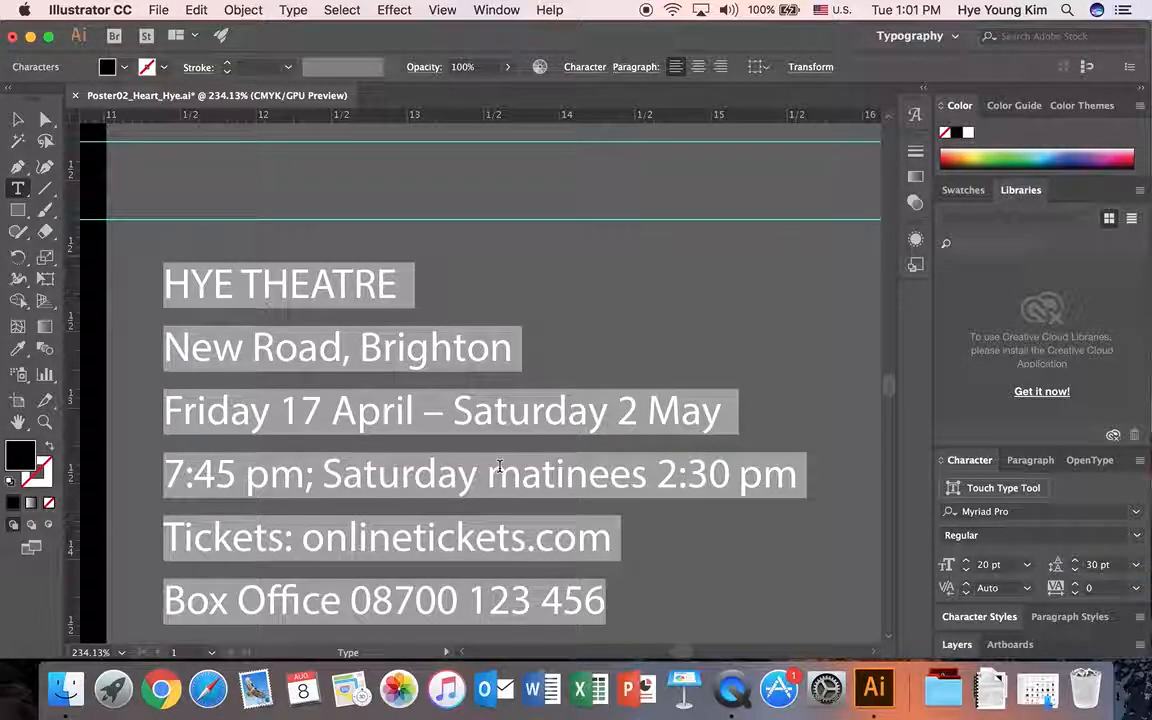
{"action": "left_click", "coordinate": [305, 278]}
{"action": "left_click_drag", "start_coordinate": [405, 279], "coordinate": [718, 548]}
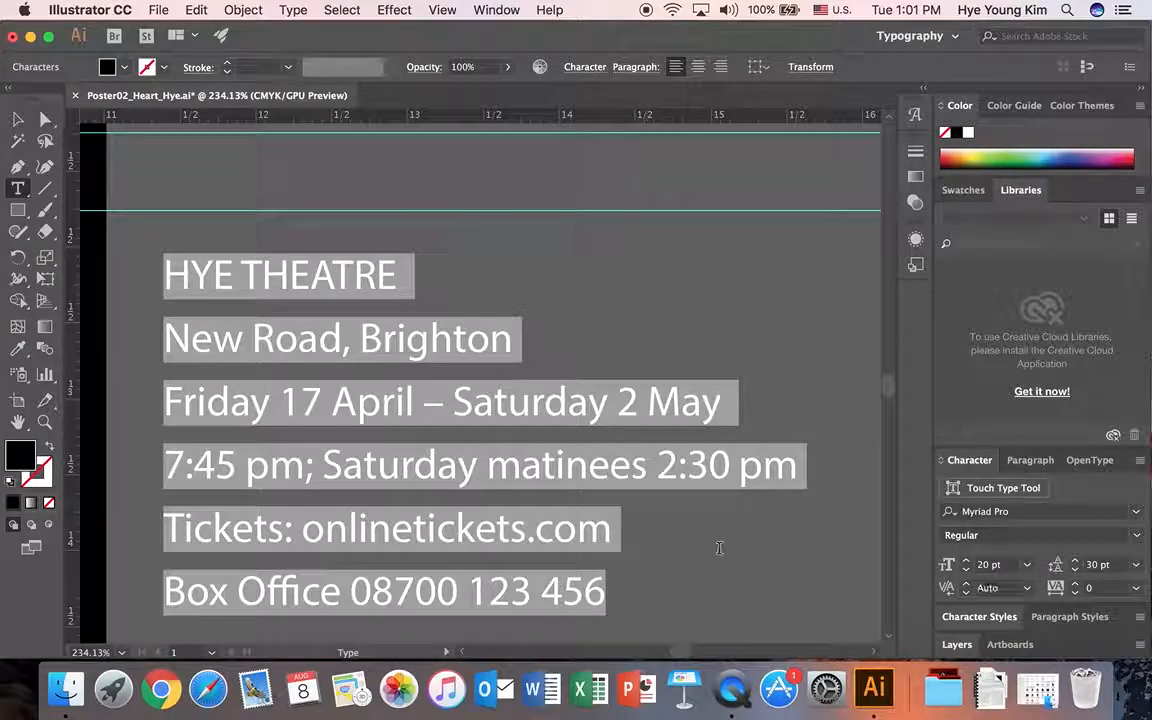
Set the font size of the theatre name line to 30 pt
{"action": "left_click", "coordinate": [364, 294]}
{"action": "triple_click", "coordinate": [302, 276]}
{"action": "double_click", "coordinate": [988, 565]}
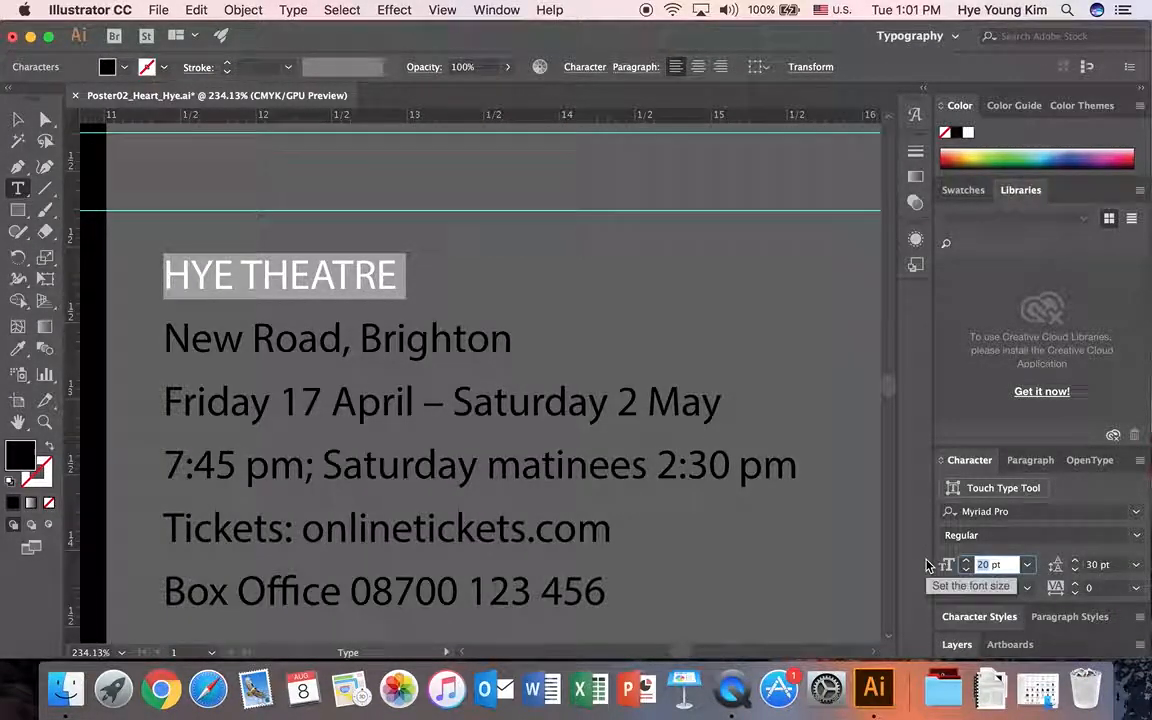
{"action": "type", "text": "30"}
{"action": "key", "text": "Return"}
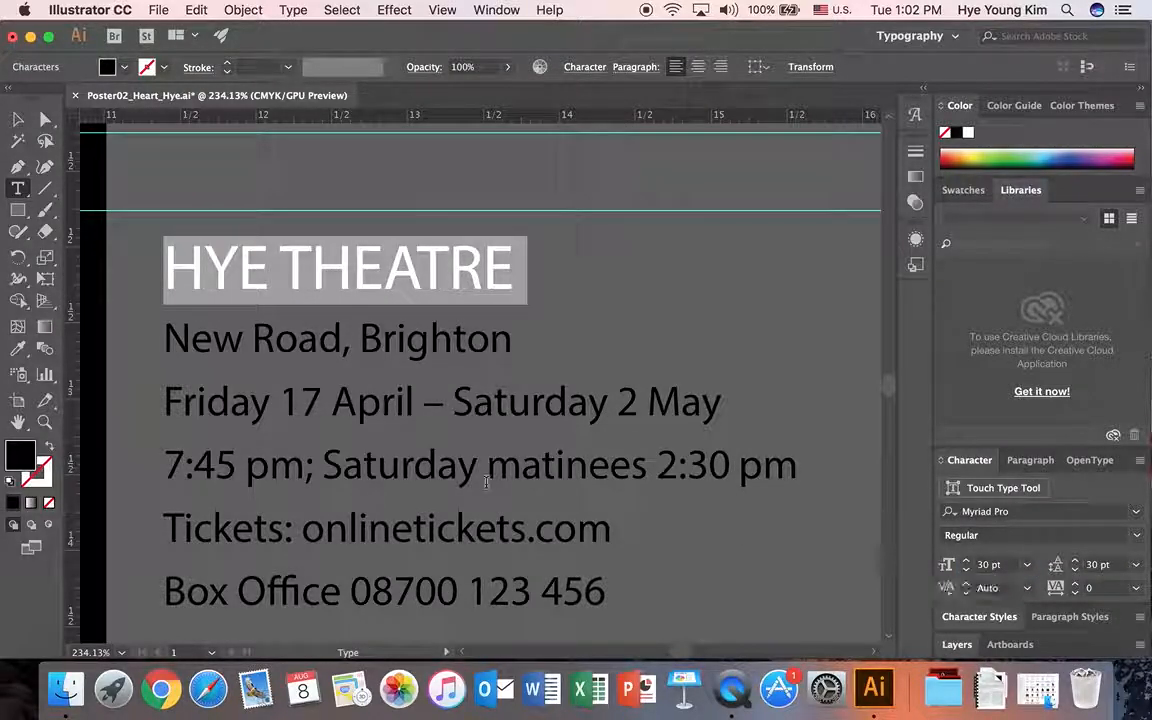
Fill all six lines of the theatre details with white and deselect the text
{"action": "left_click", "coordinate": [484, 432]}
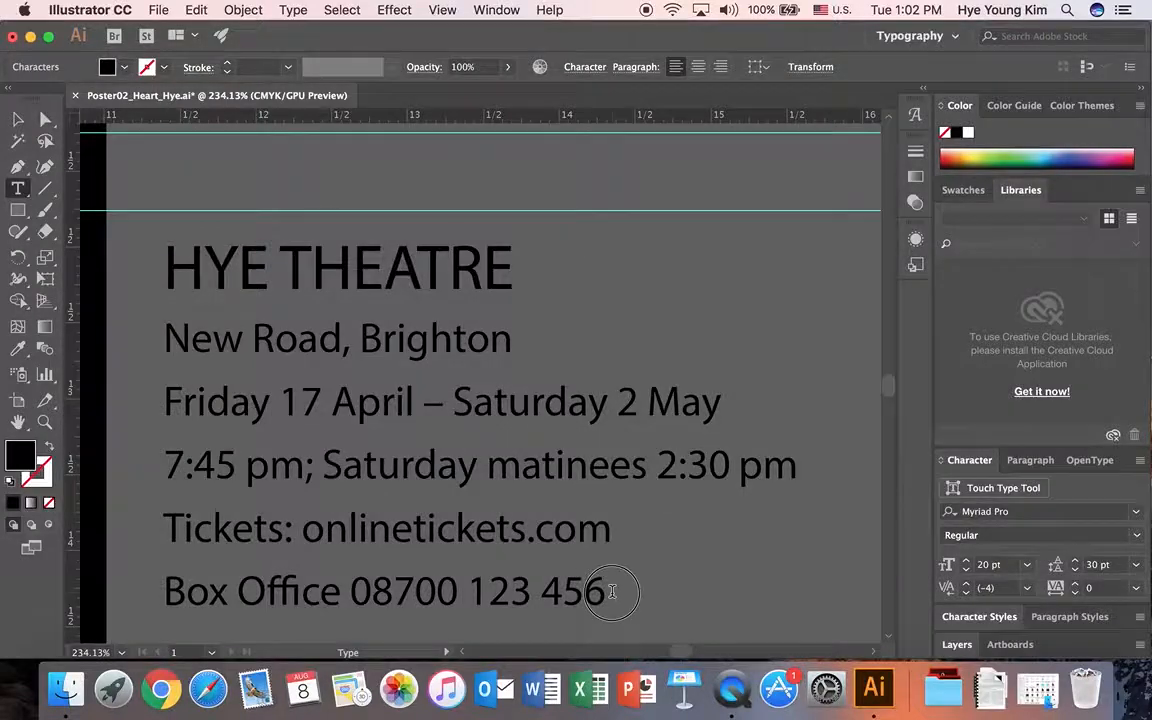
{"action": "left_click_drag", "start_coordinate": [609, 590], "coordinate": [175, 257]}
{"action": "left_click", "coordinate": [124, 67]}
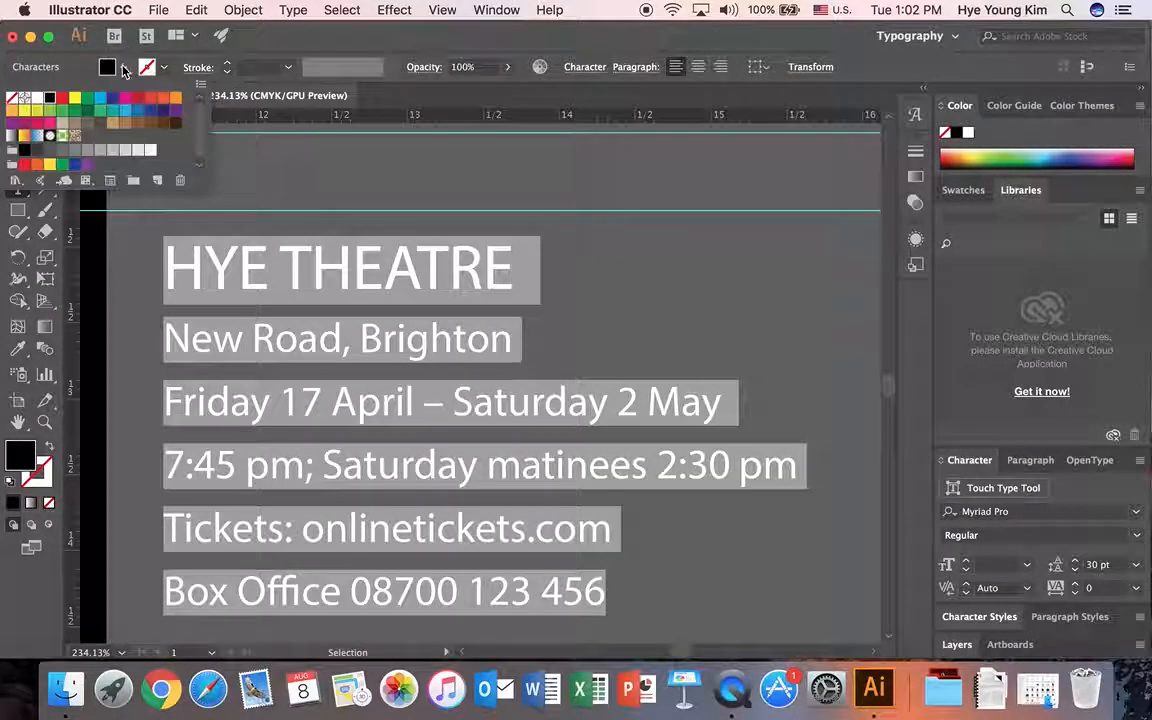
{"action": "left_click", "coordinate": [38, 101]}
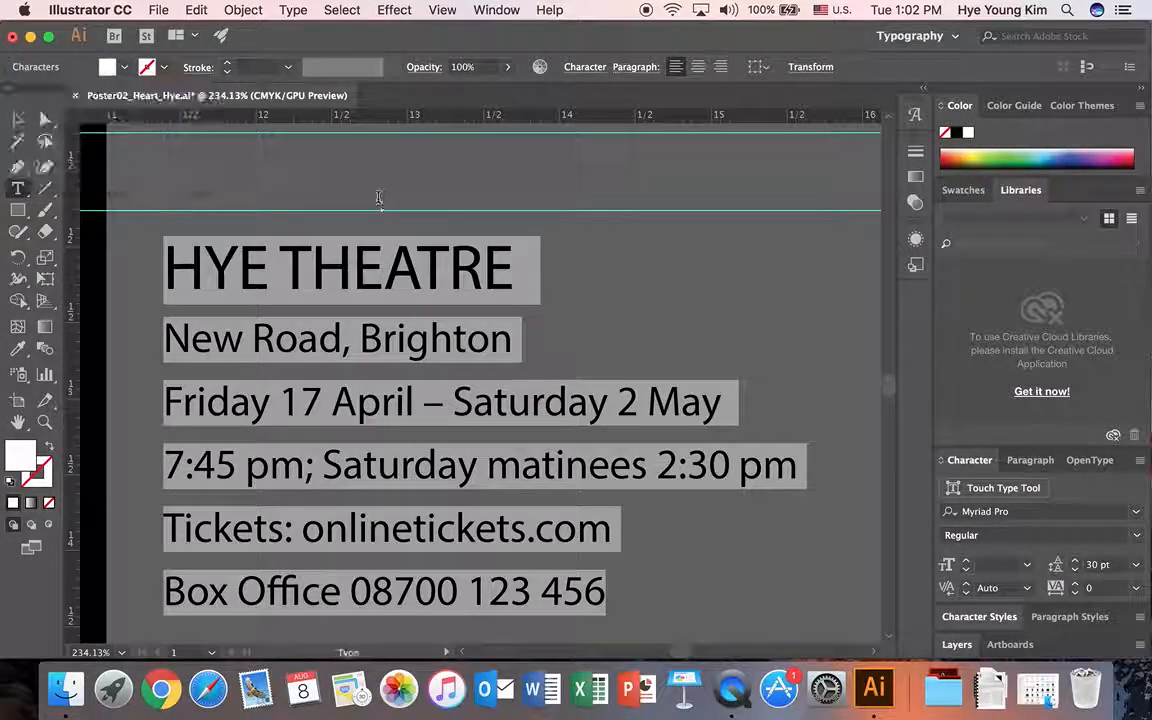
{"action": "key", "text": "super+0"}
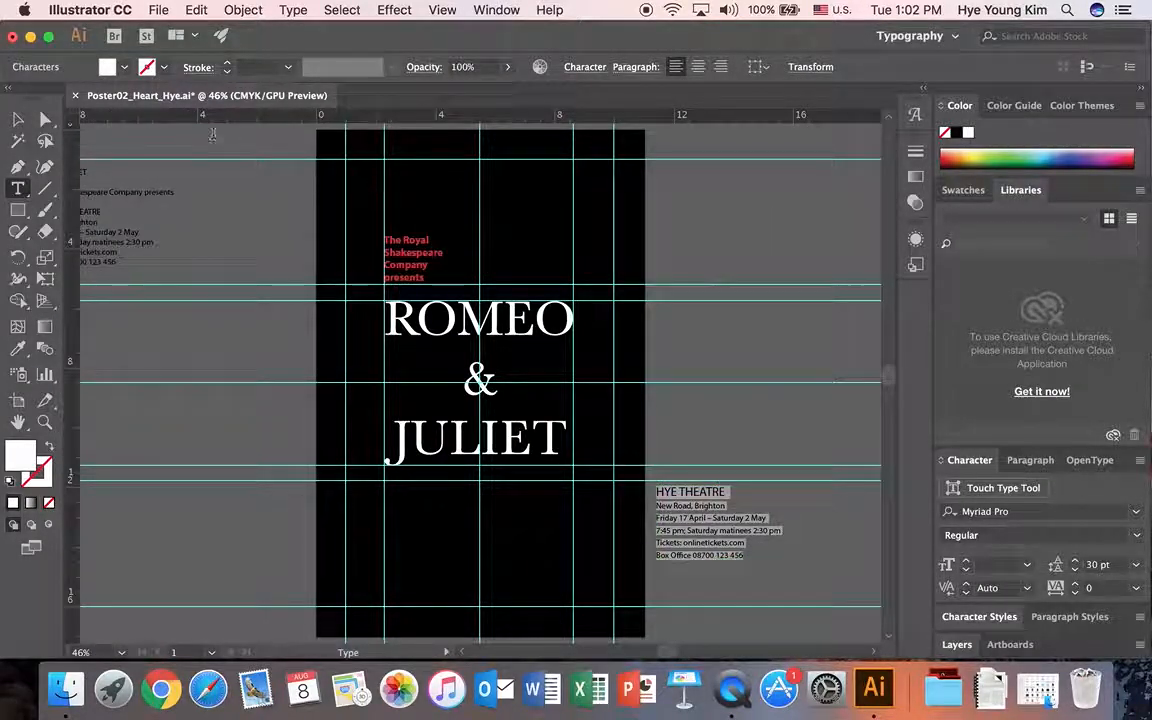
{"action": "left_click", "coordinate": [16, 118]}
{"action": "left_click", "coordinate": [784, 391]}
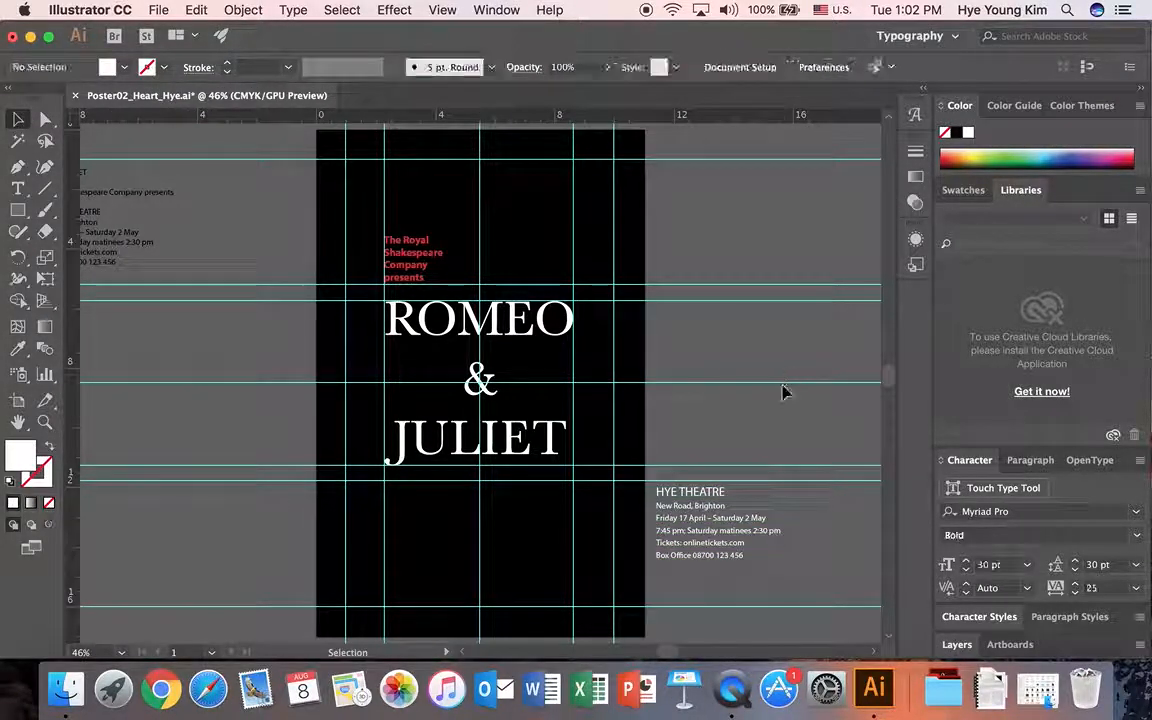
Right-align the theatre details and place them under the title, against its right guide and just below the lower horizontal guide
{"action": "left_click", "coordinate": [727, 537]}
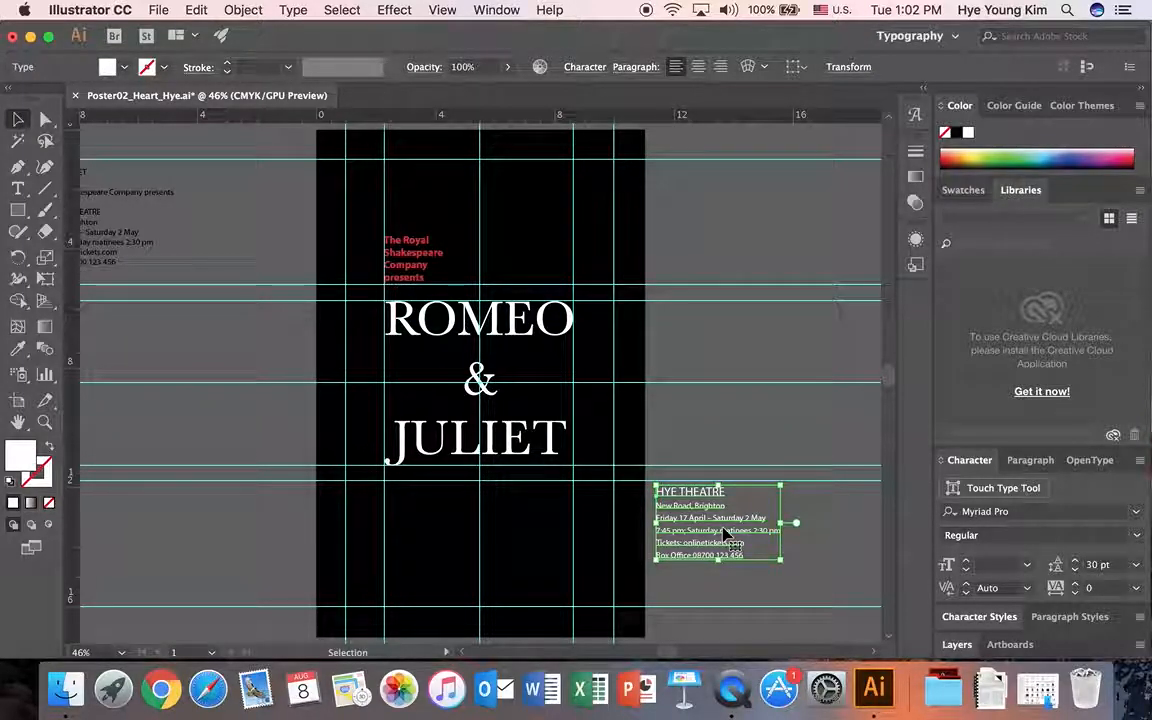
{"action": "left_click", "coordinate": [721, 70]}
{"action": "left_click_drag", "start_coordinate": [643, 520], "coordinate": [562, 516]}
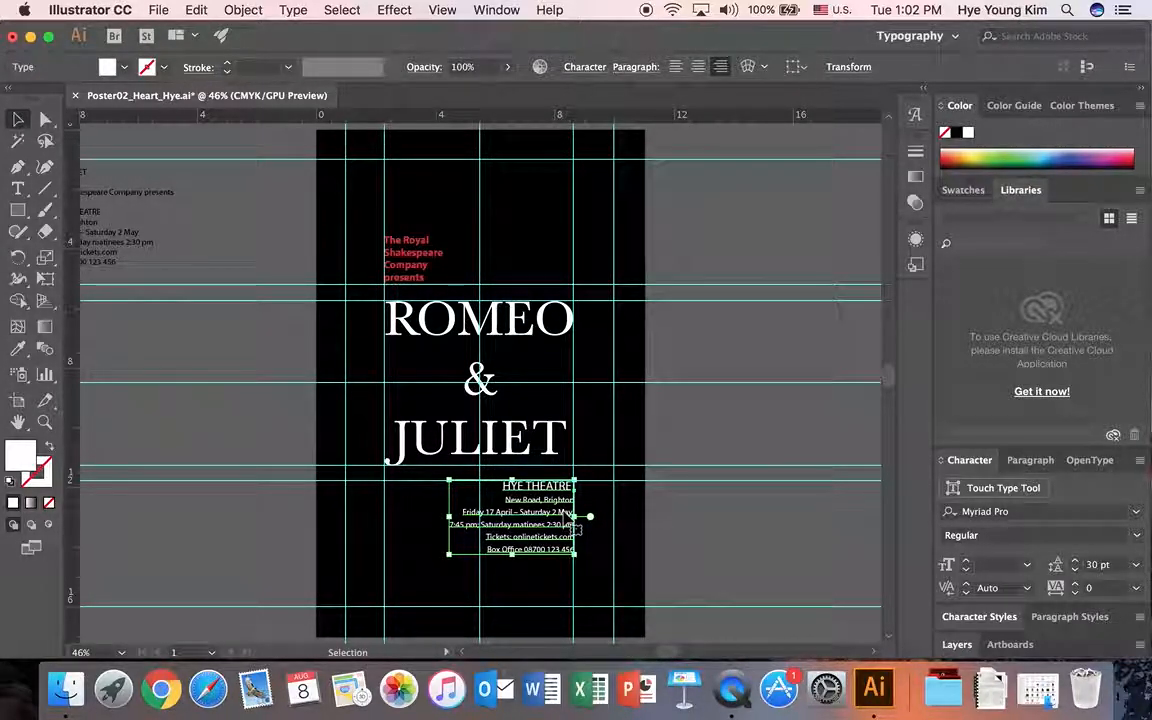
{"action": "left_click", "coordinate": [699, 532]}
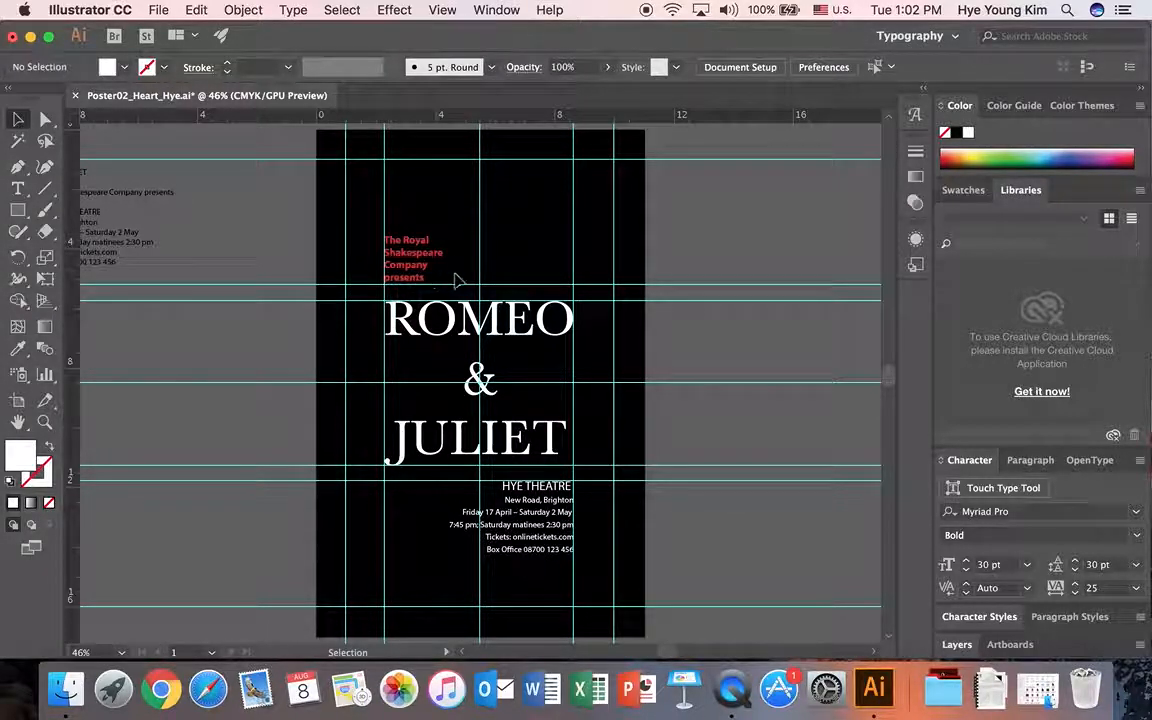
{"action": "left_click", "coordinate": [558, 539]}
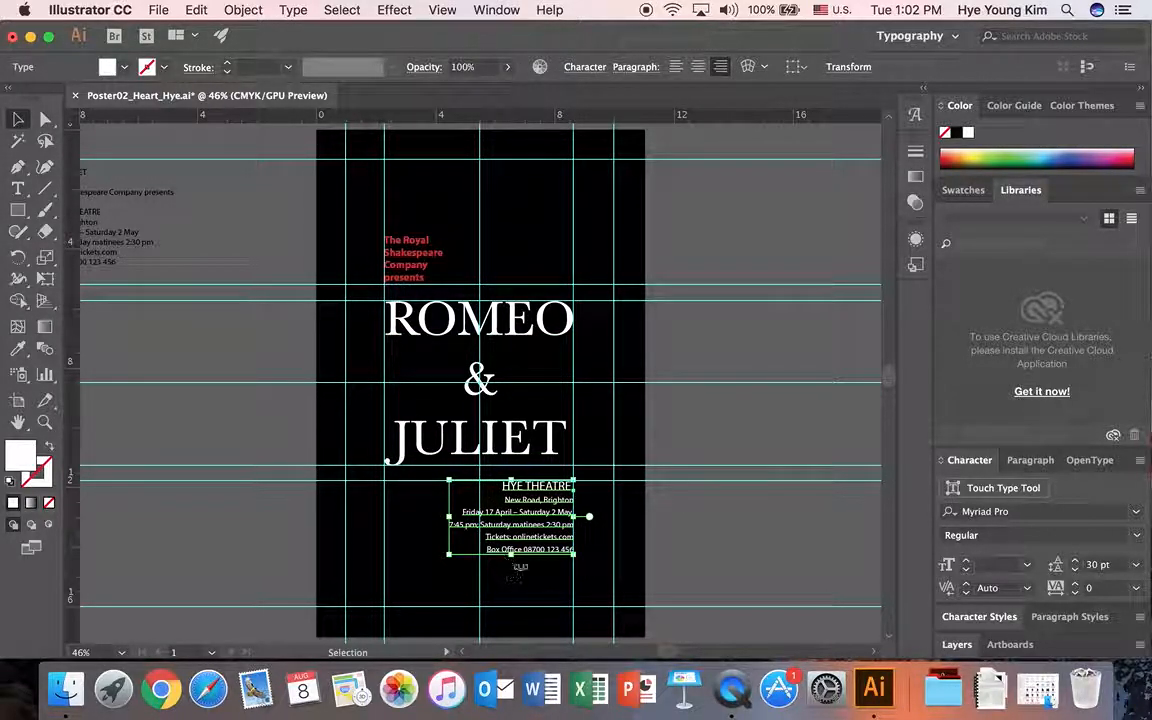
{"action": "left_click", "coordinate": [733, 556]}
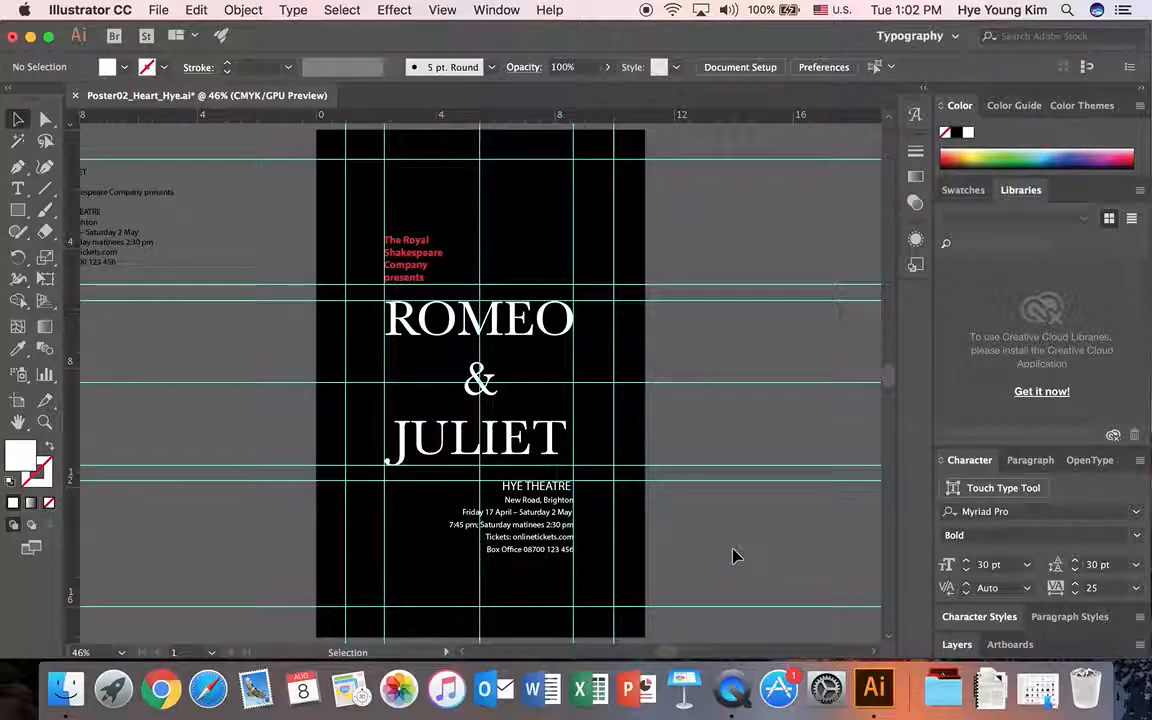
Show the layers and delete the original source text block lying beside the artboard
{"action": "left_click", "coordinate": [957, 645]}
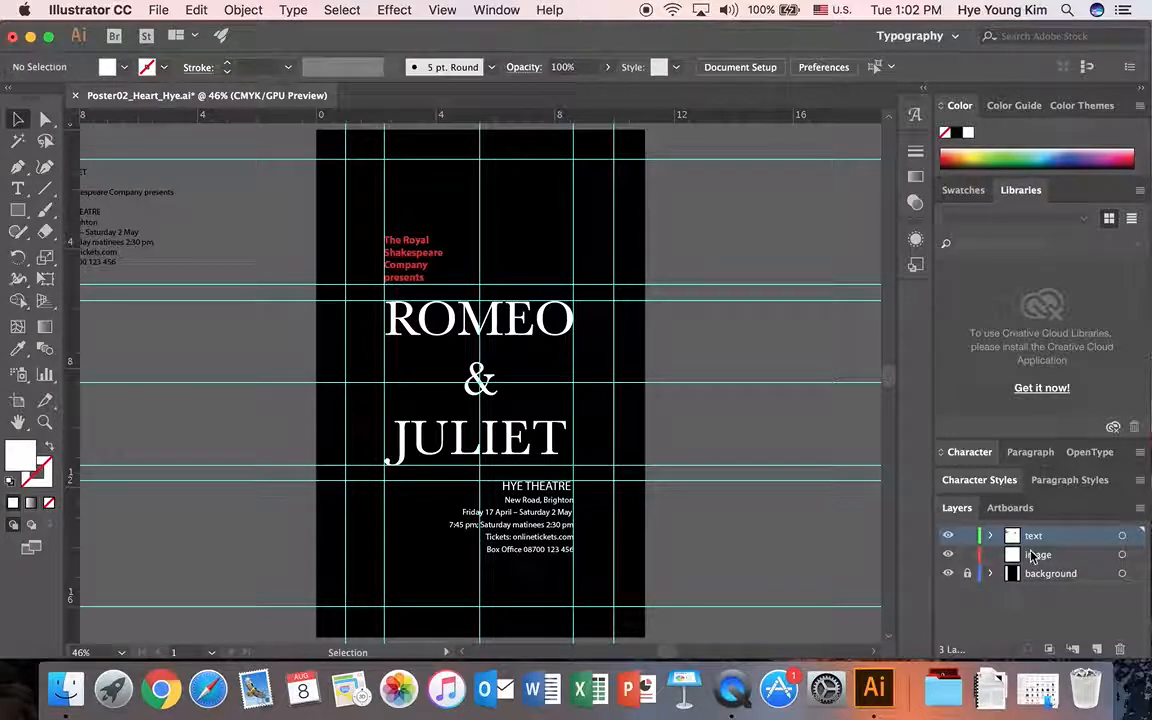
{"action": "left_click_drag", "start_coordinate": [672, 657], "coordinate": [662, 656]}
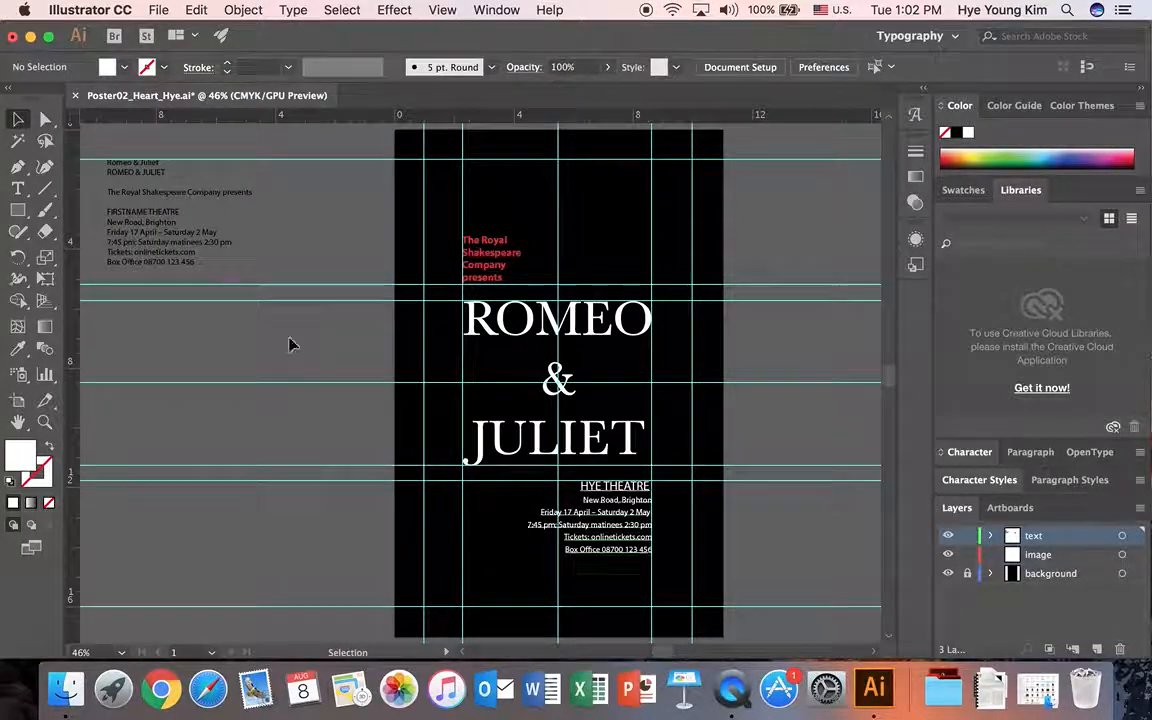
{"action": "left_click", "coordinate": [158, 248]}
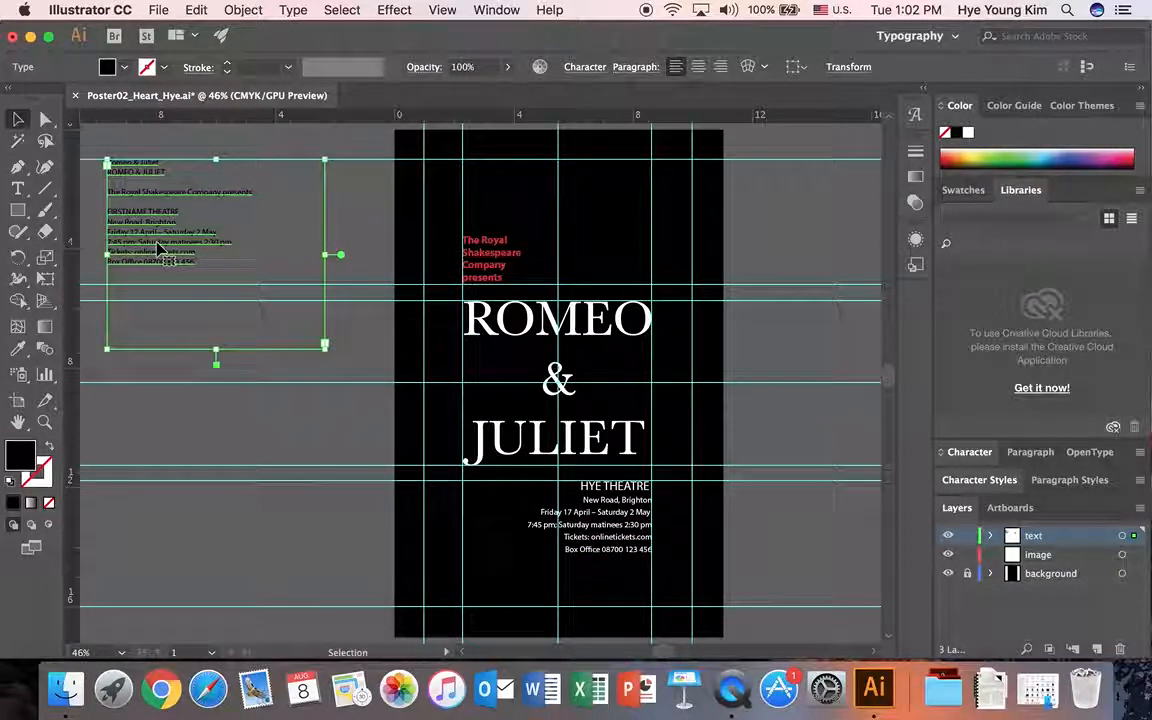
{"action": "key", "text": "Delete"}
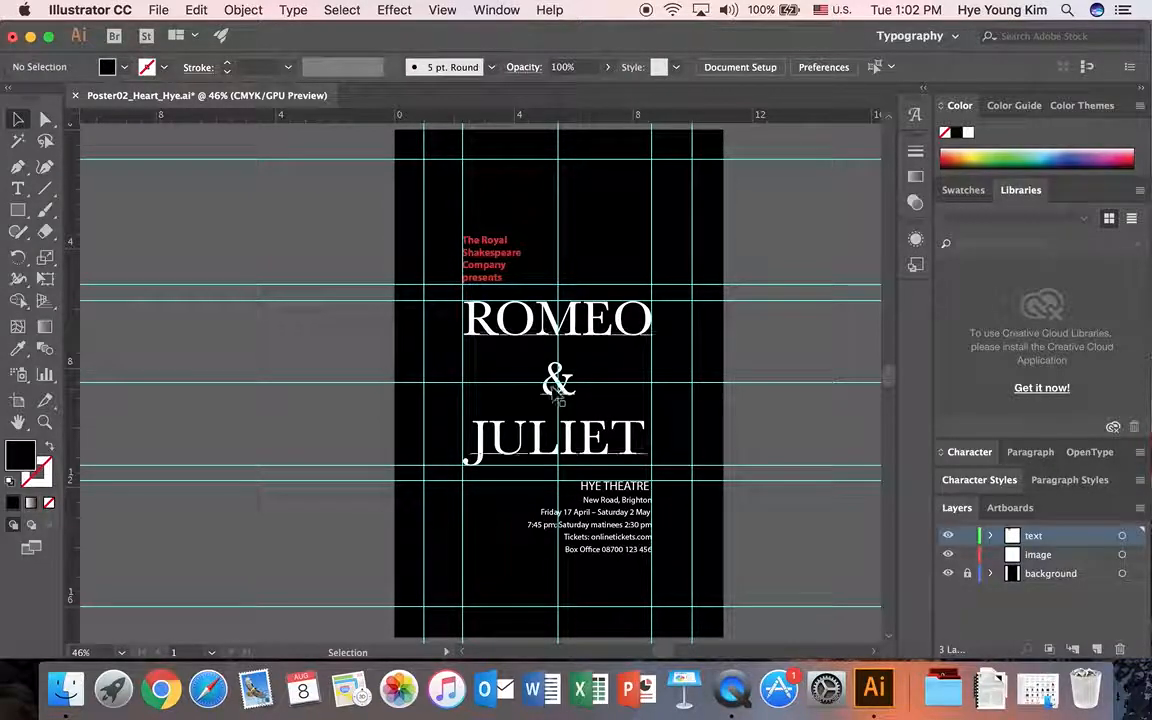
Fill only the ampersand in the ROMEO & JULIET title with red
{"action": "left_click", "coordinate": [17, 188]}
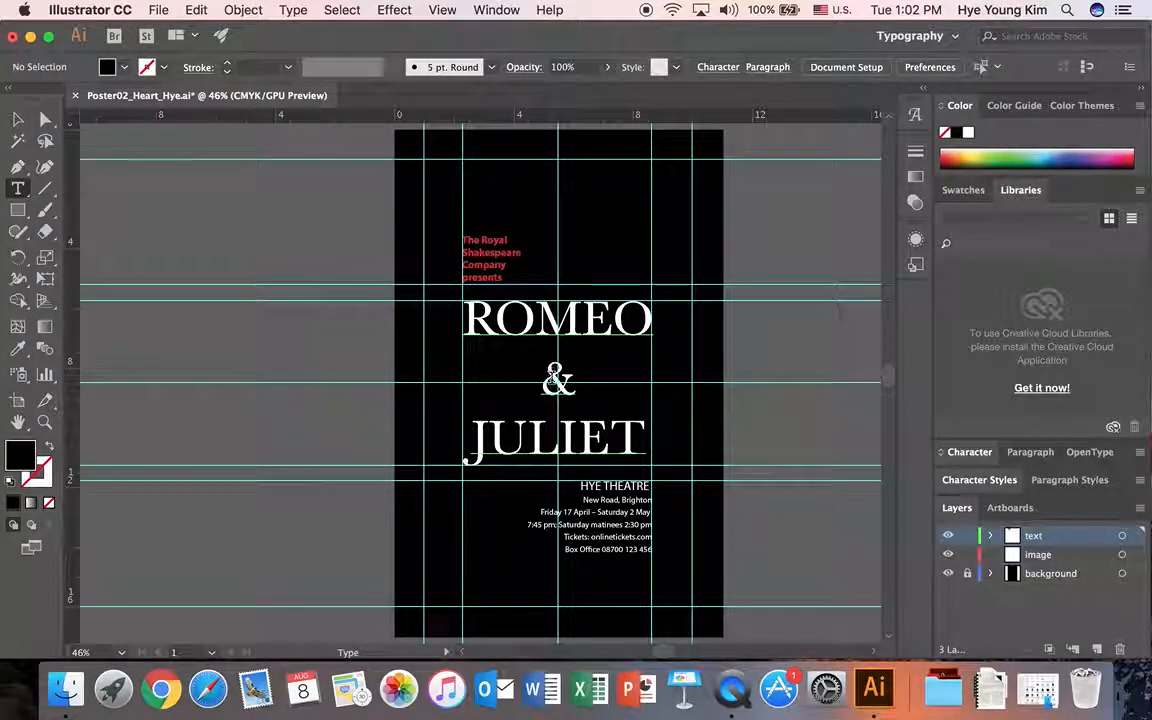
{"action": "double_click", "coordinate": [550, 380]}
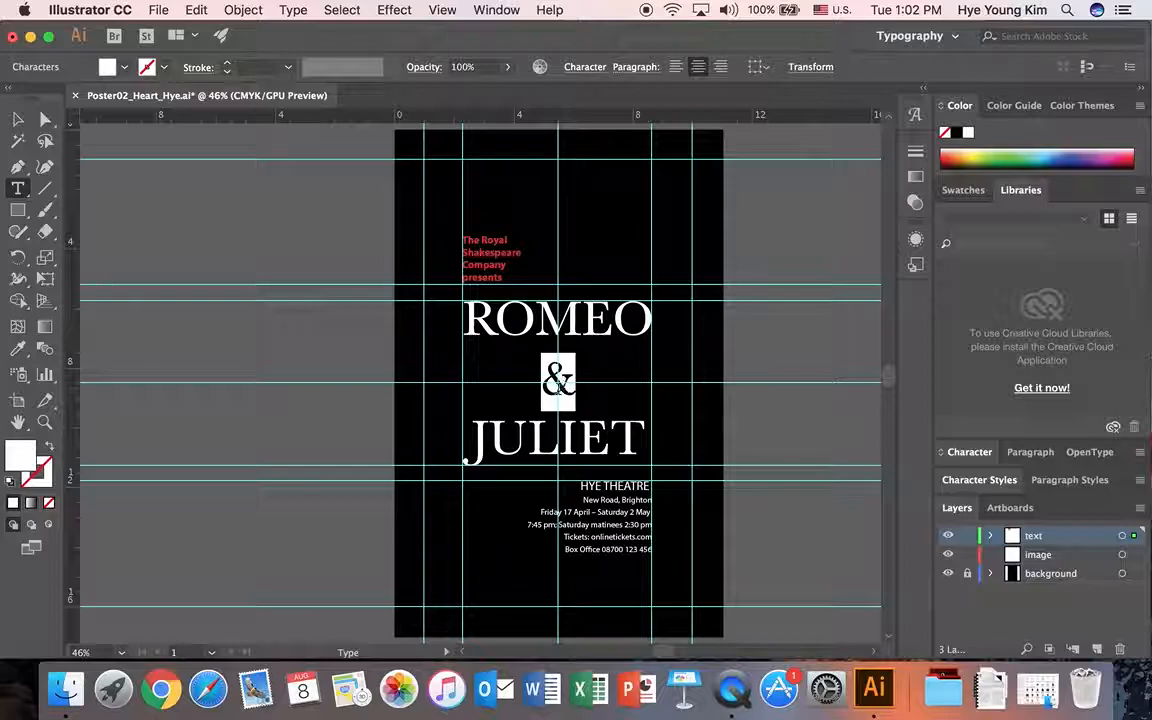
{"action": "left_click", "coordinate": [124, 67]}
{"action": "left_click", "coordinate": [62, 100]}
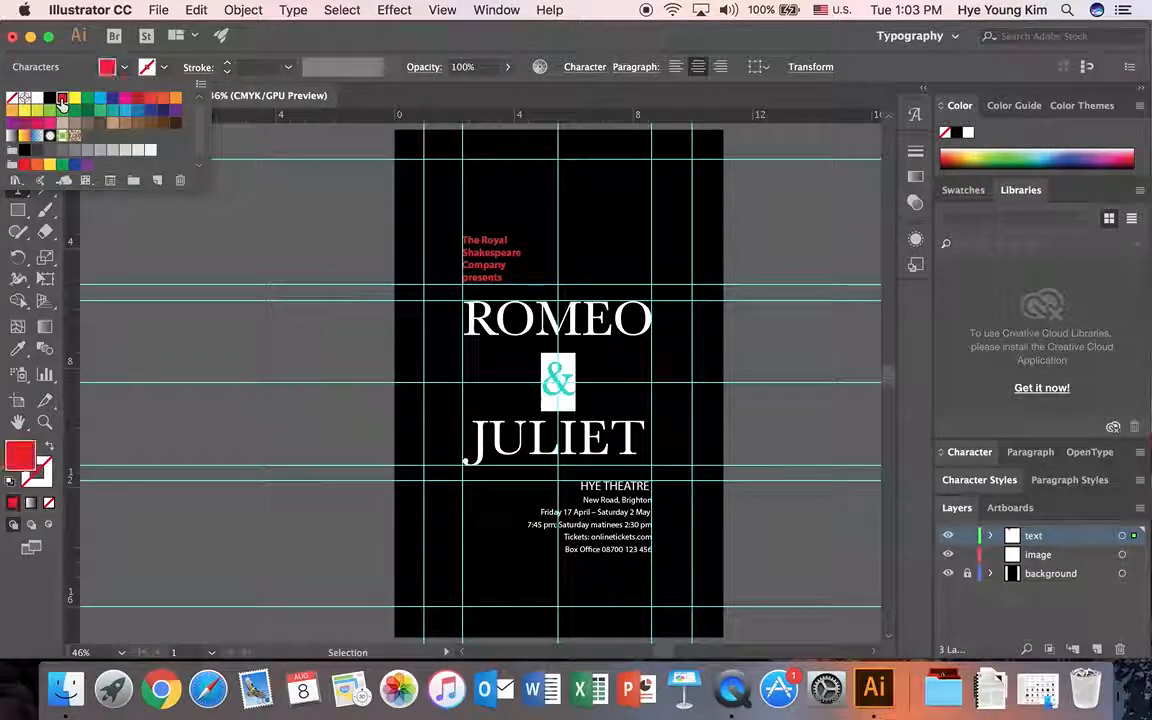
{"action": "left_click", "coordinate": [329, 257]}
{"action": "left_click", "coordinate": [331, 257]}
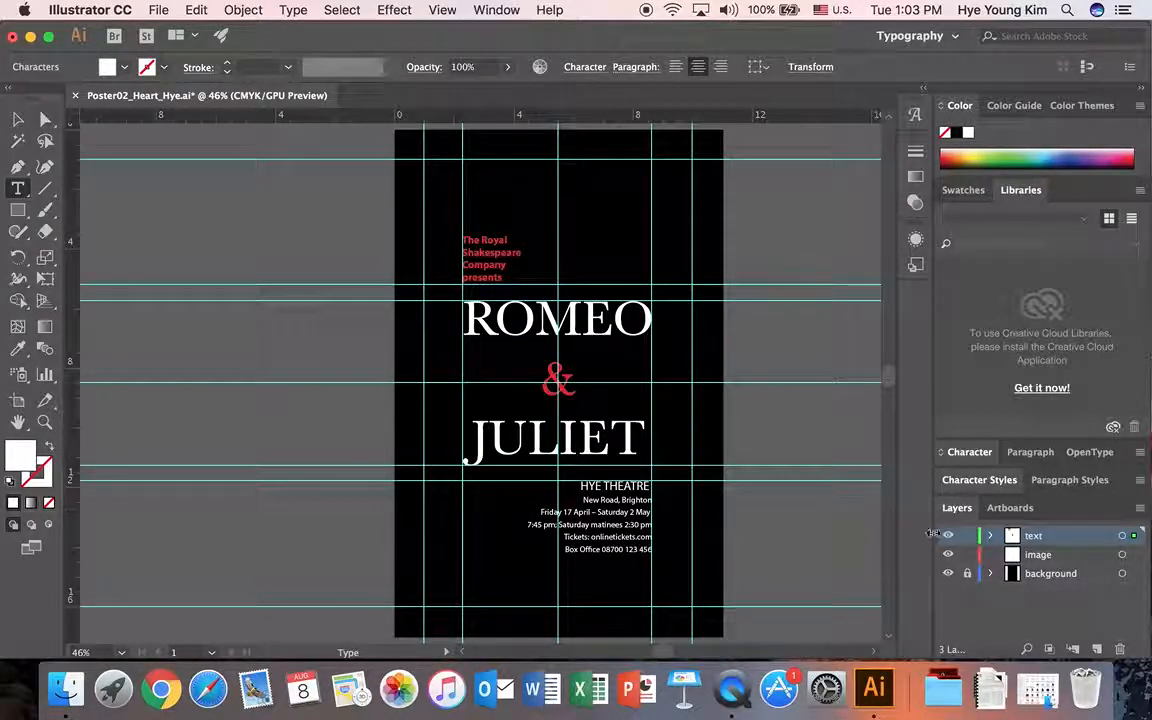
Lock the text layer and make the image layer active
{"action": "left_click", "coordinate": [967, 536]}
{"action": "left_click", "coordinate": [1054, 554]}
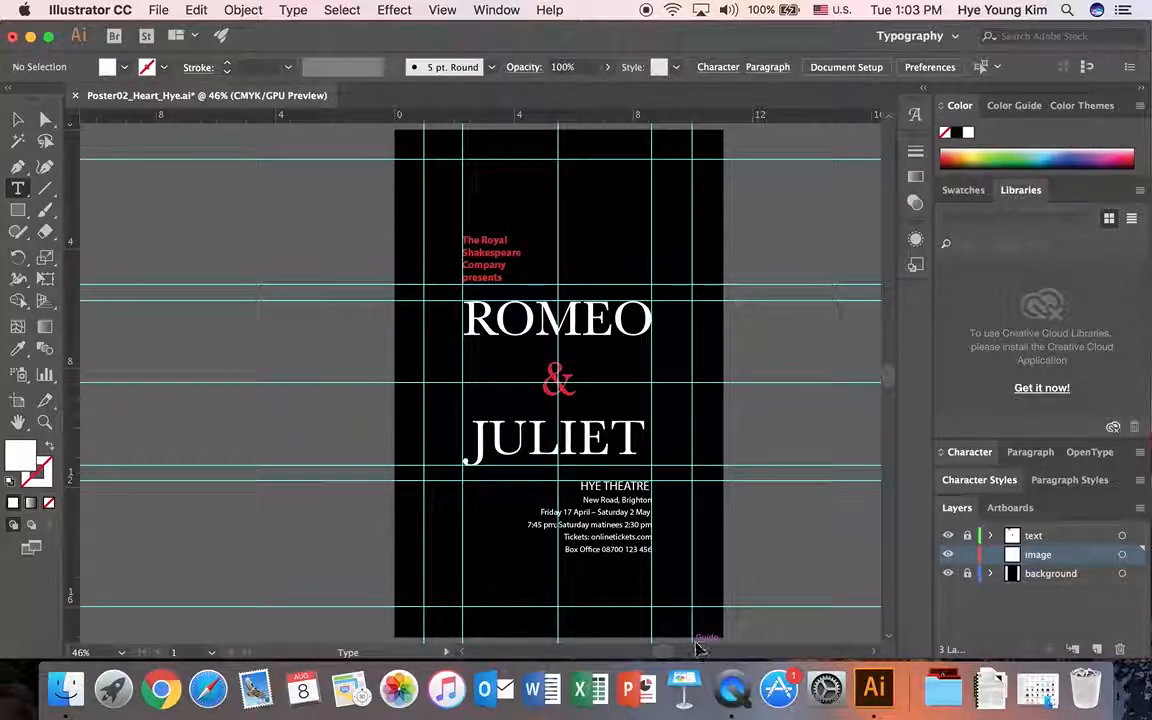
{"action": "scroll", "coordinate": [697, 650], "scroll_direction": "right", "scroll_amount": 3}
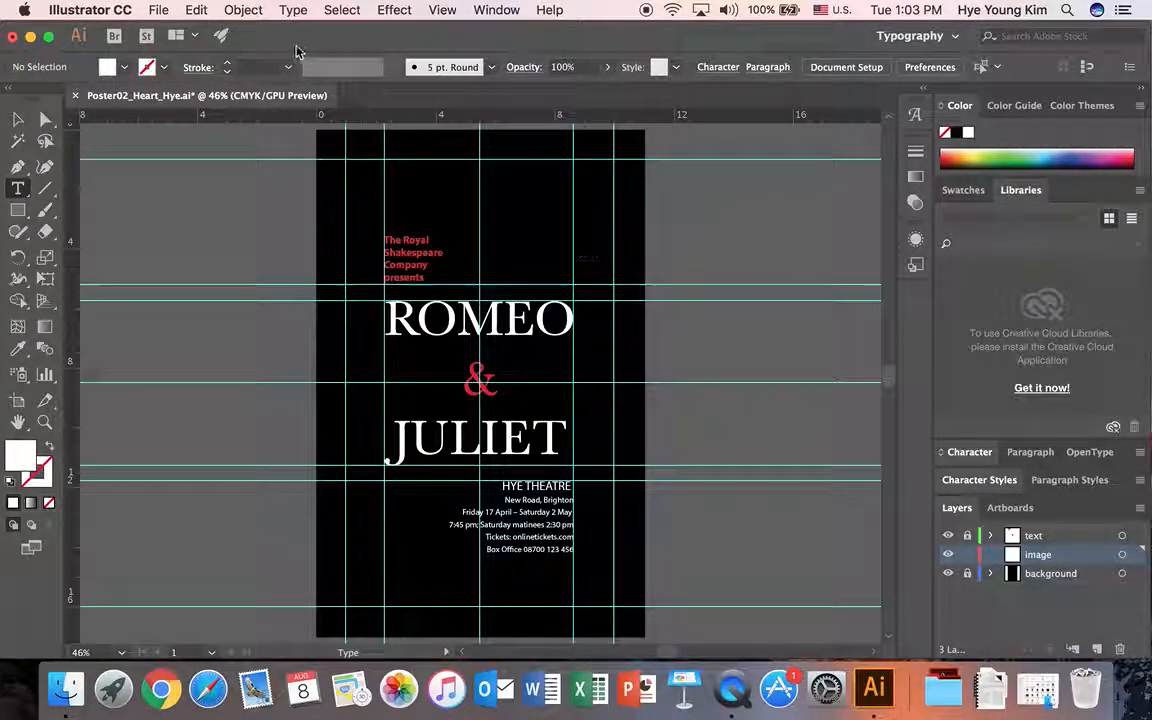
Open the heart artwork file ILL_heartShape.ai from the POSTER_resources folder
{"action": "left_click", "coordinate": [157, 11]}
{"action": "left_click", "coordinate": [165, 66]}
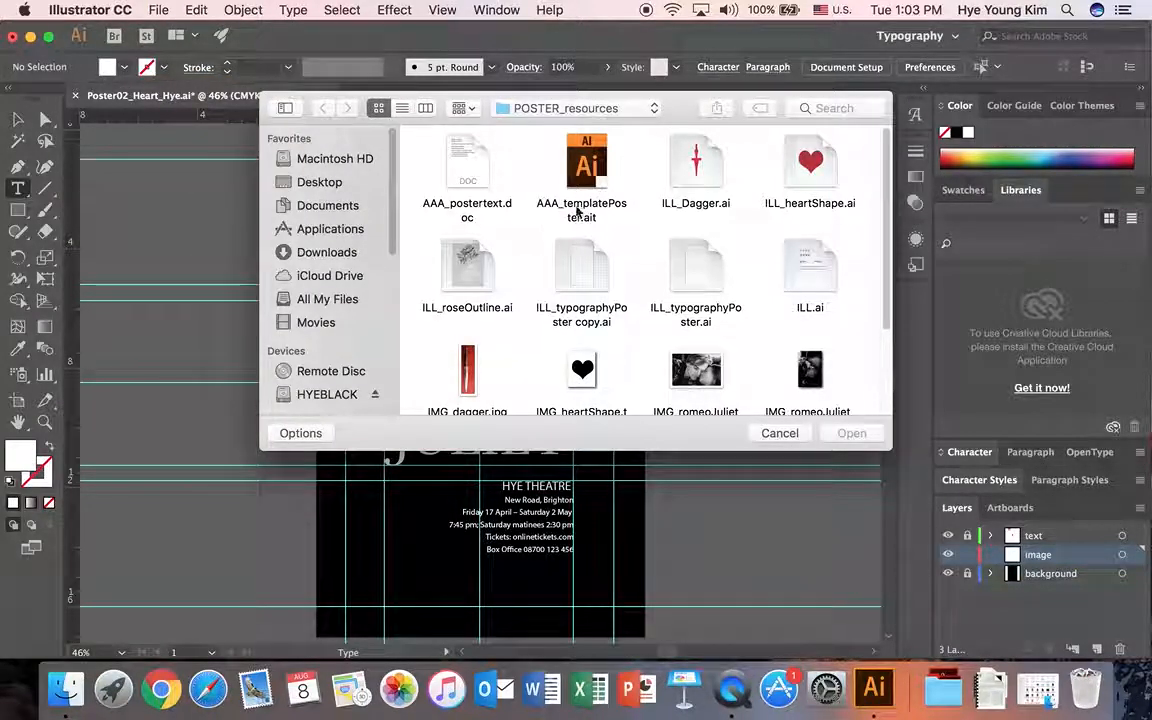
{"action": "left_click", "coordinate": [806, 168]}
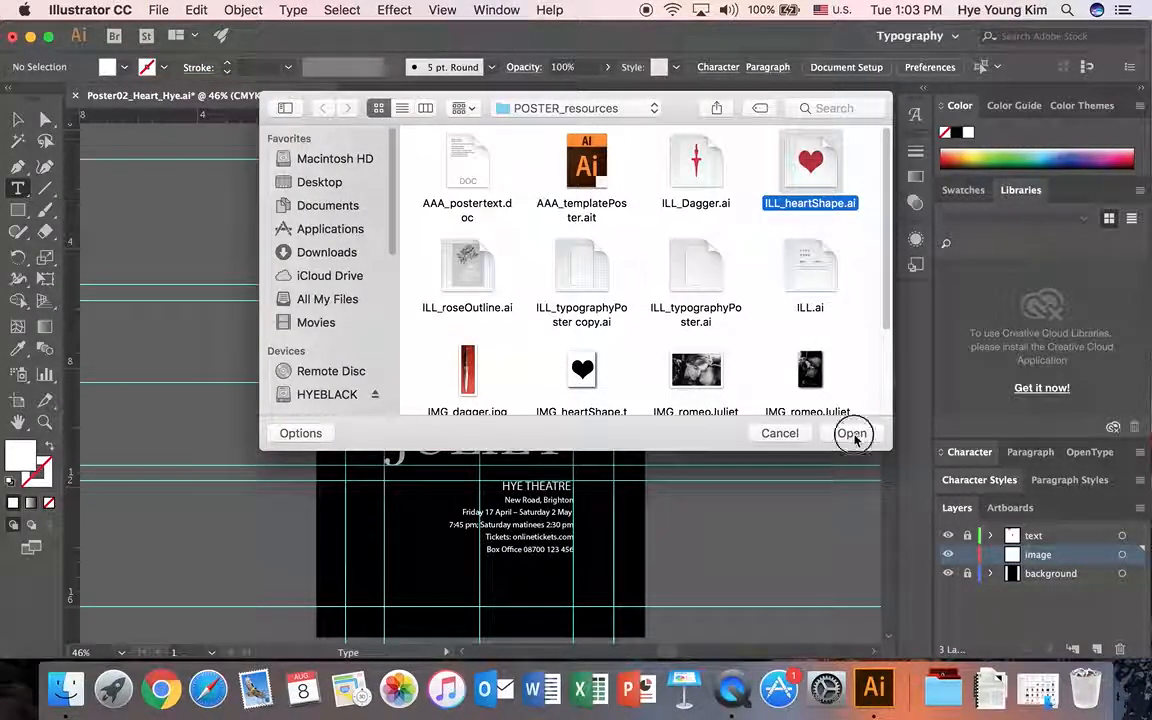
{"action": "left_click", "coordinate": [852, 433]}
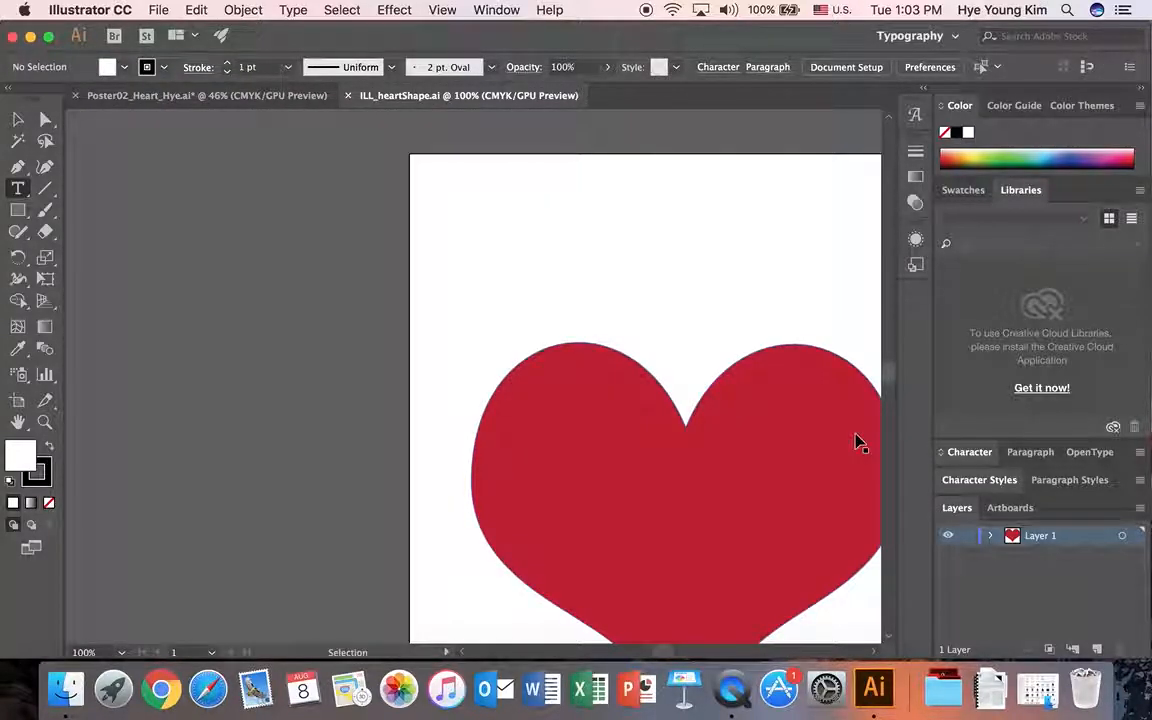
Copy the red heart from ILL_heartShape.ai and paste it into the image layer of the poster document
{"action": "key", "text": "super+0"}
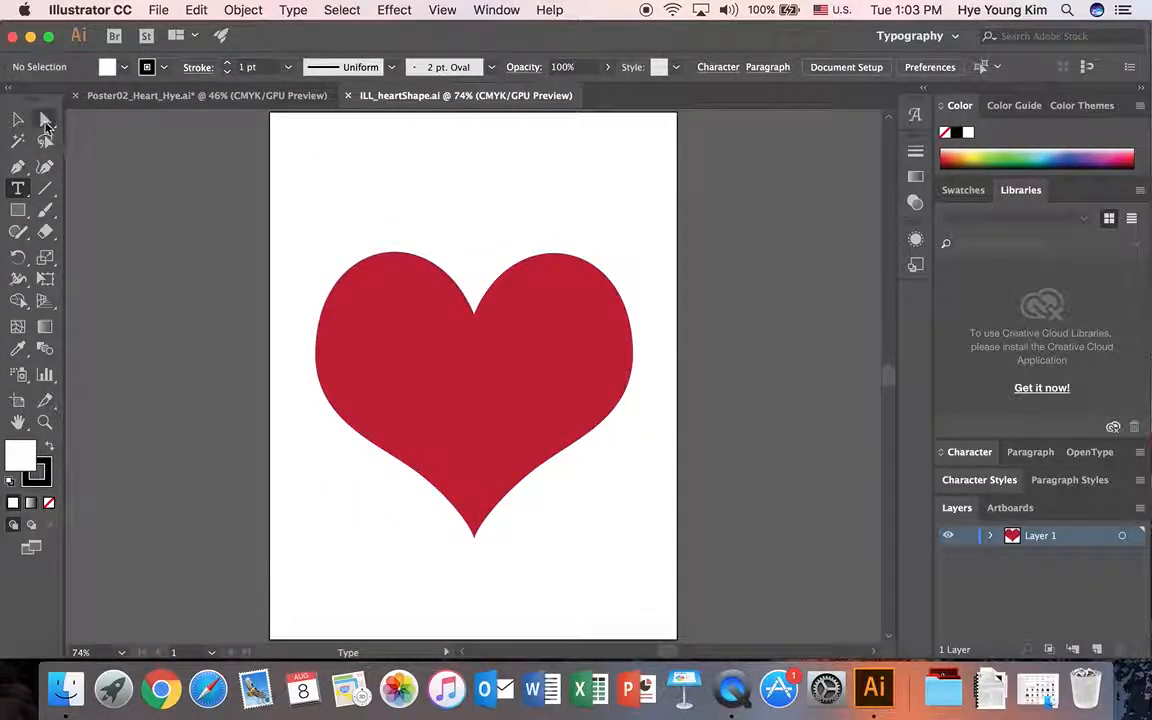
{"action": "left_click", "coordinate": [17, 120]}
{"action": "left_click", "coordinate": [433, 358]}
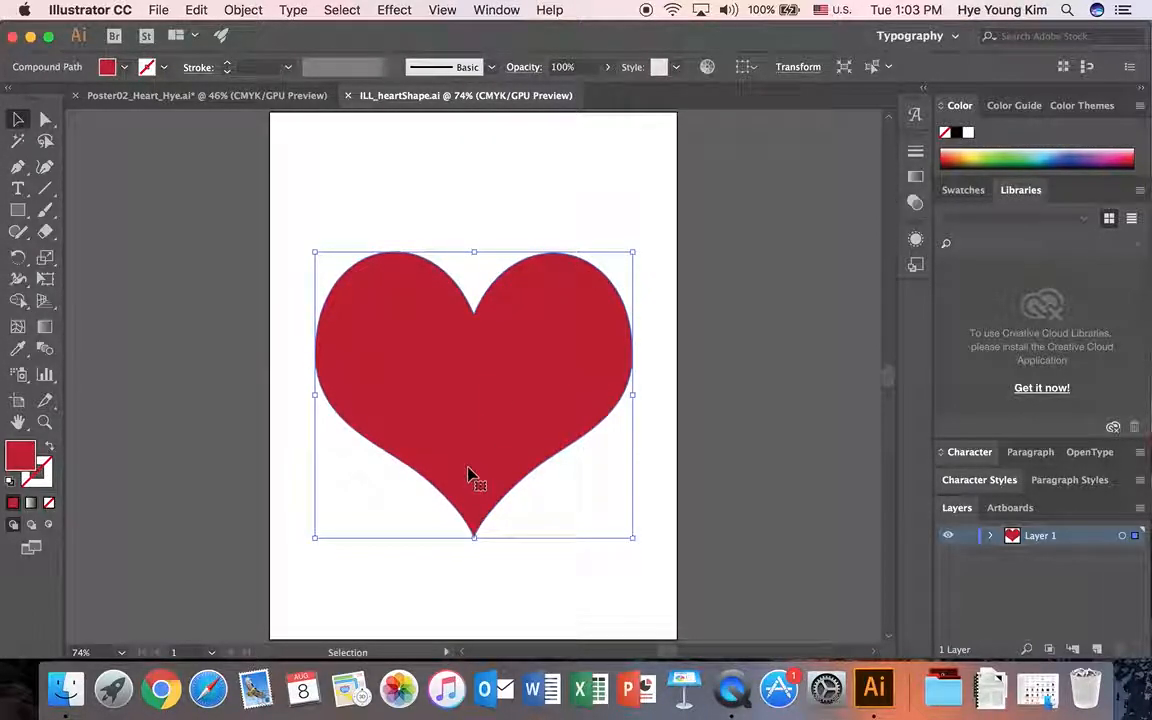
{"action": "left_click", "coordinate": [494, 378]}
{"action": "left_click", "coordinate": [18, 121]}
{"action": "left_click", "coordinate": [245, 97]}
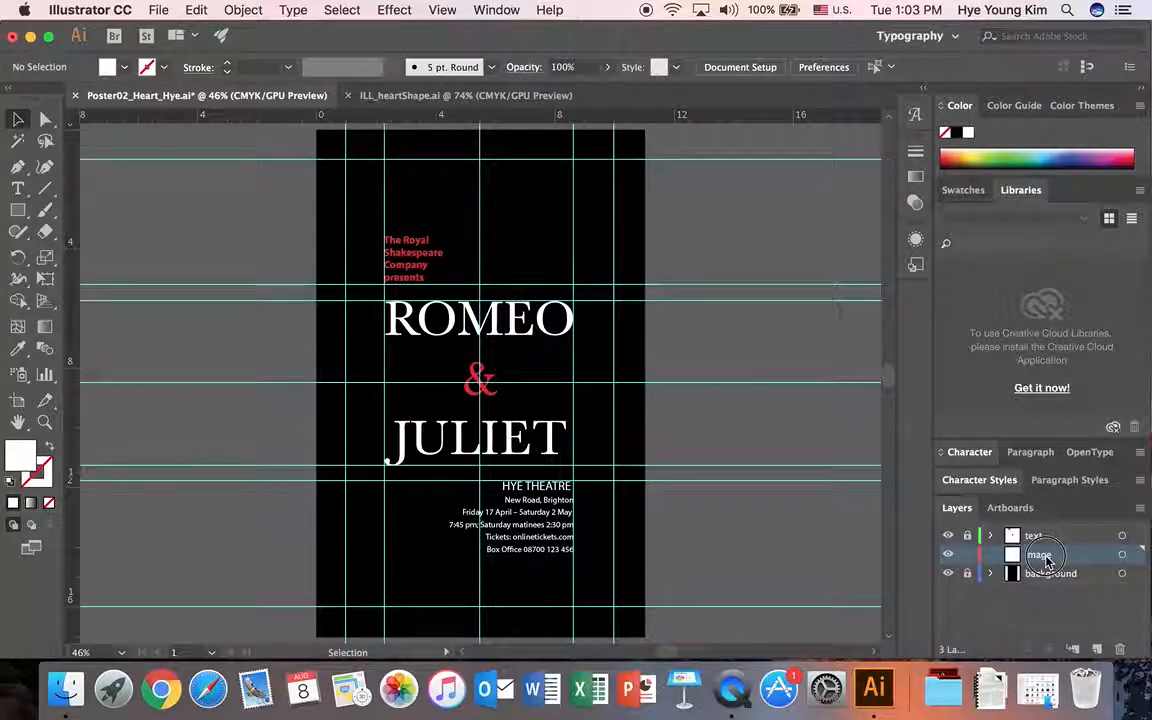
{"action": "key", "text": "super+v"}
Enlarge the pasted heart and place it across the poster's upper right edge so only its left half overlaps the artboard
{"action": "left_click_drag", "start_coordinate": [510, 325], "coordinate": [581, 262]}
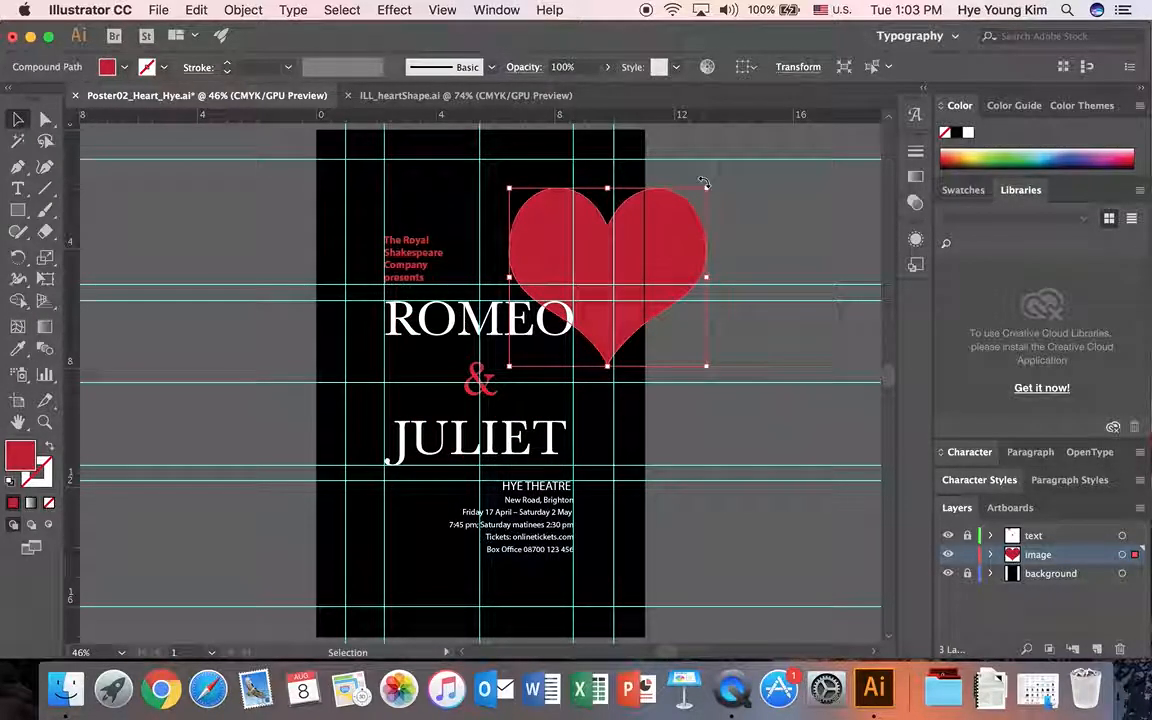
{"action": "left_click_drag", "start_coordinate": [707, 188], "coordinate": [772, 130]}
{"action": "left_click_drag", "start_coordinate": [648, 240], "coordinate": [725, 283]}
{"action": "left_click", "coordinate": [790, 377]}
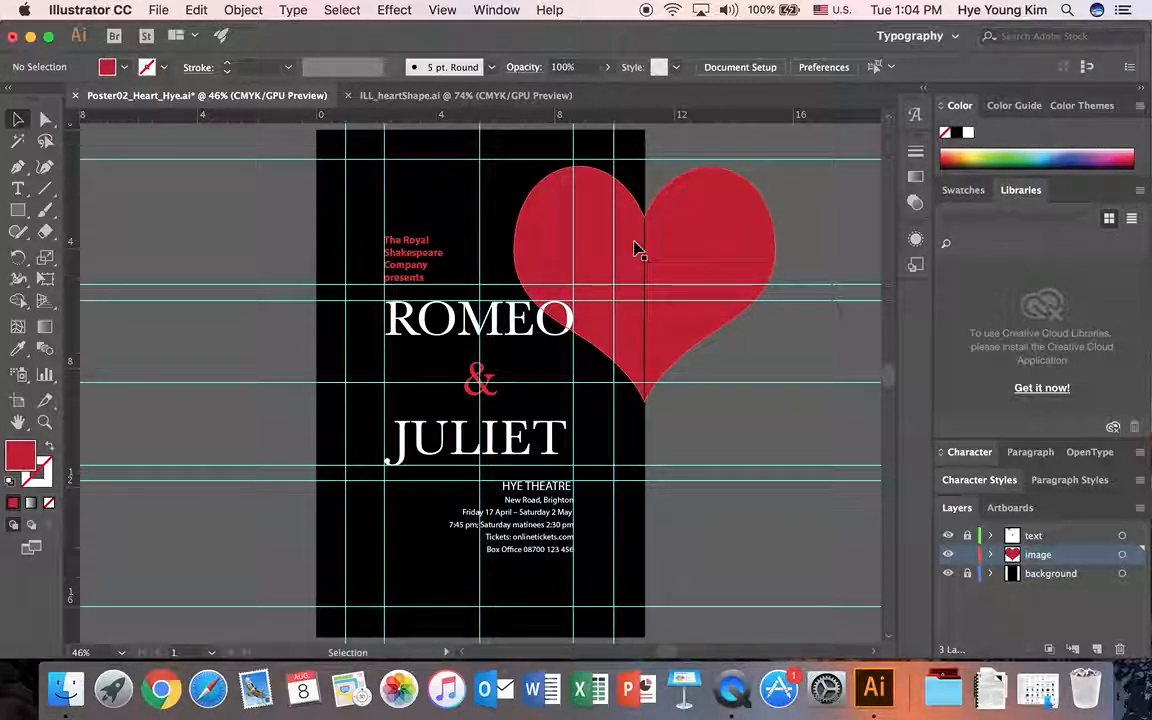
Apply a Roughen effect to the heart with relative size 2%, detail 2/in and corner points, with the preview enabled
{"action": "left_click", "coordinate": [683, 243]}
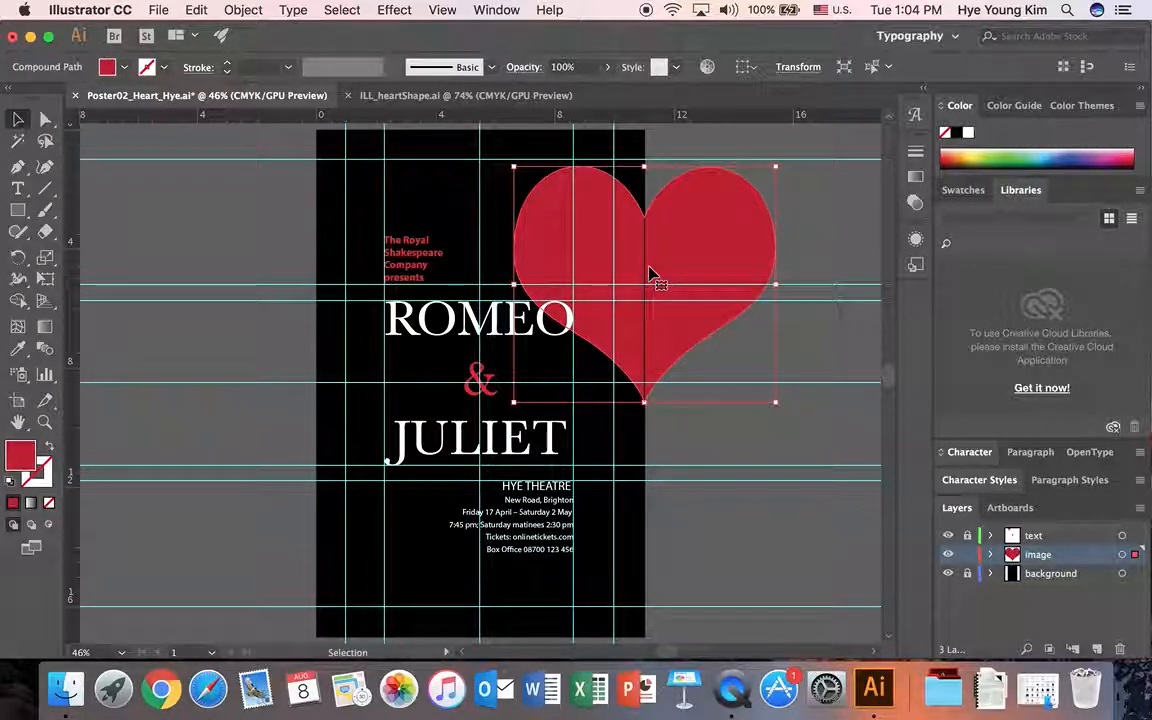
{"action": "left_click", "coordinate": [395, 10]}
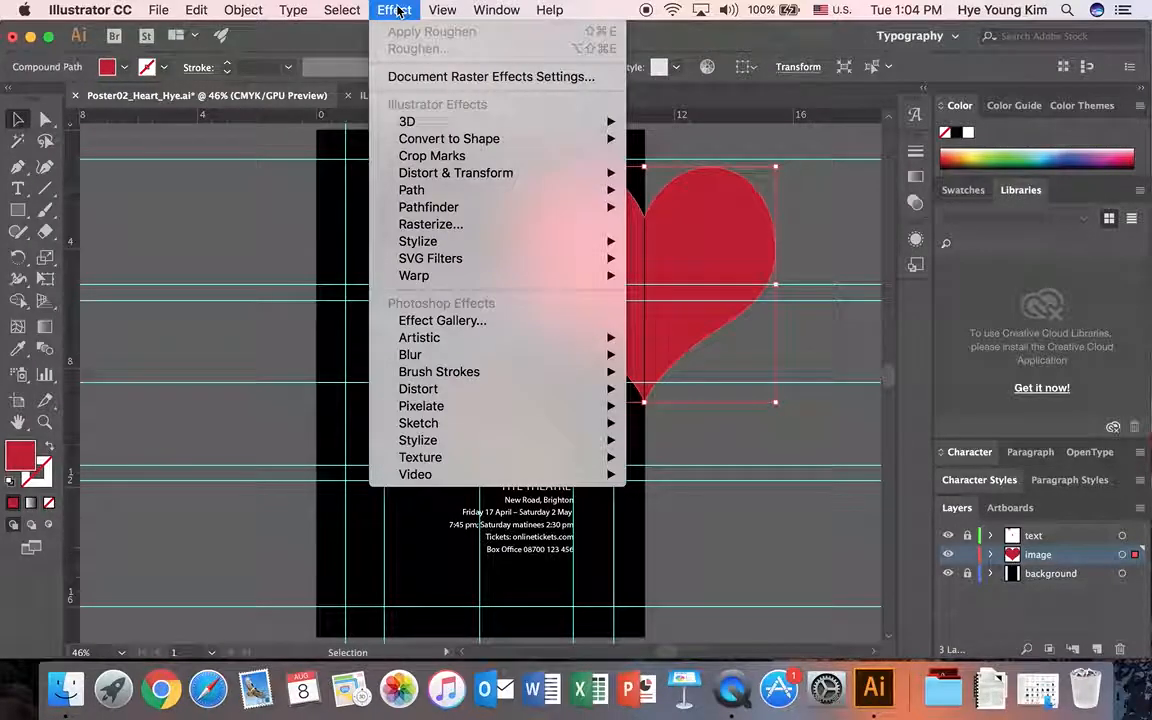
{"action": "mouse_move", "coordinate": [432, 178]}
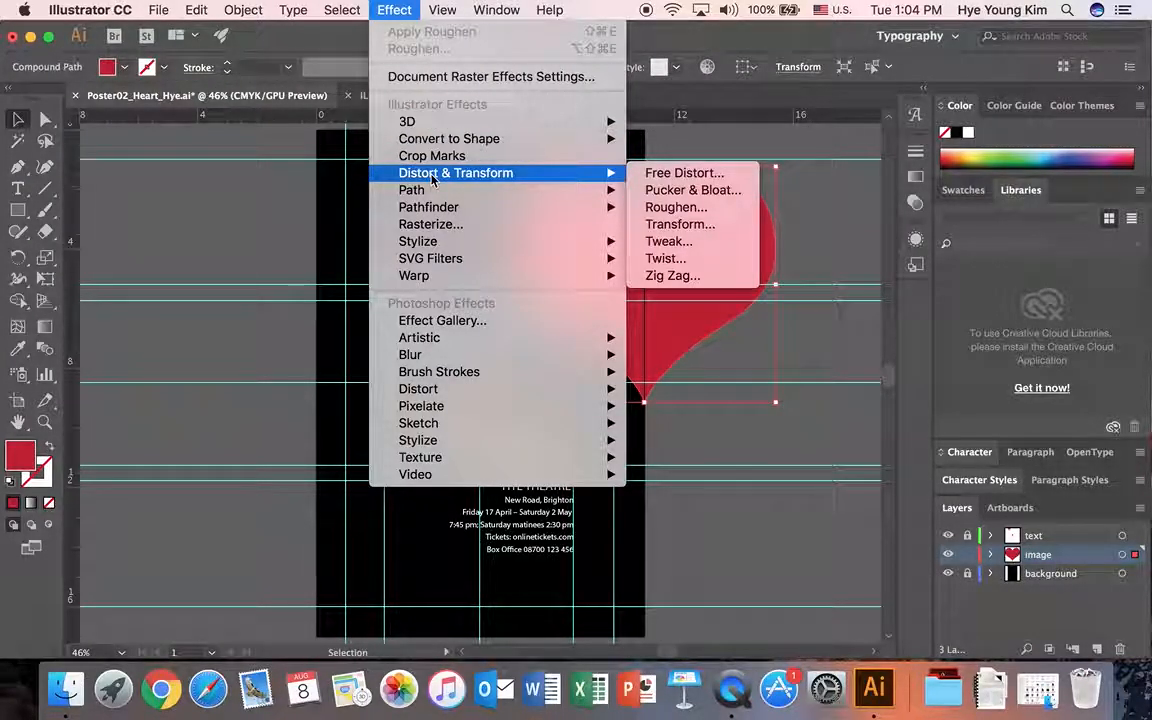
{"action": "left_click", "coordinate": [668, 208]}
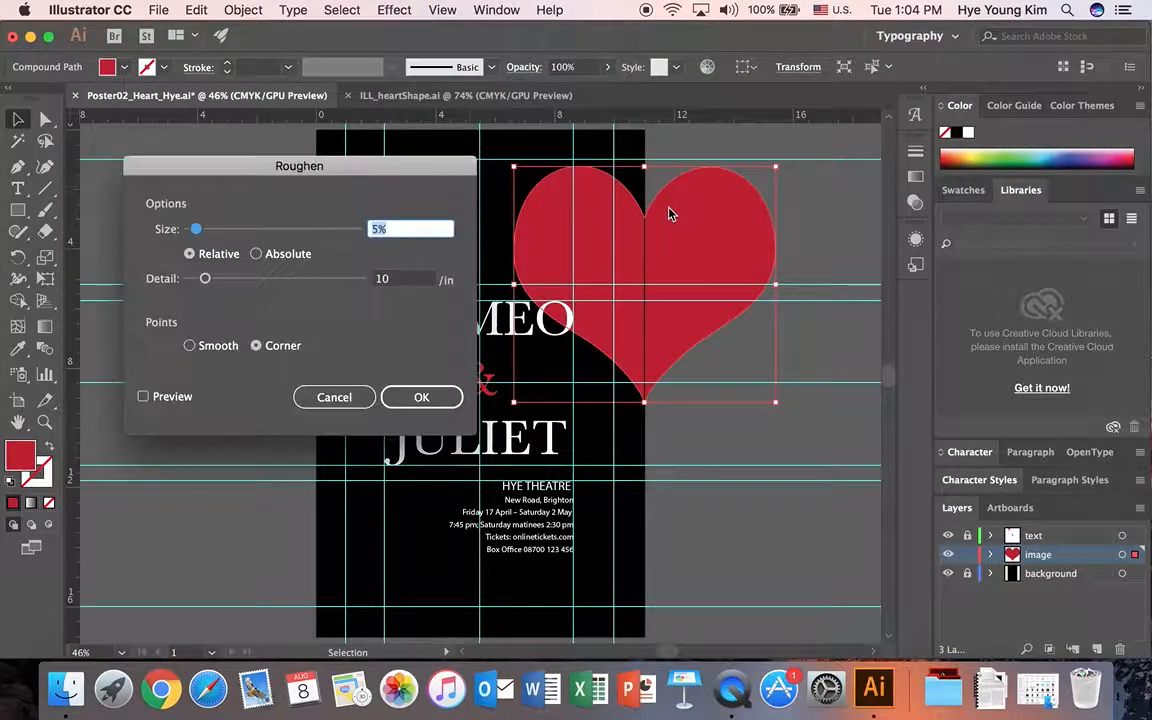
{"action": "type", "text": "2"}
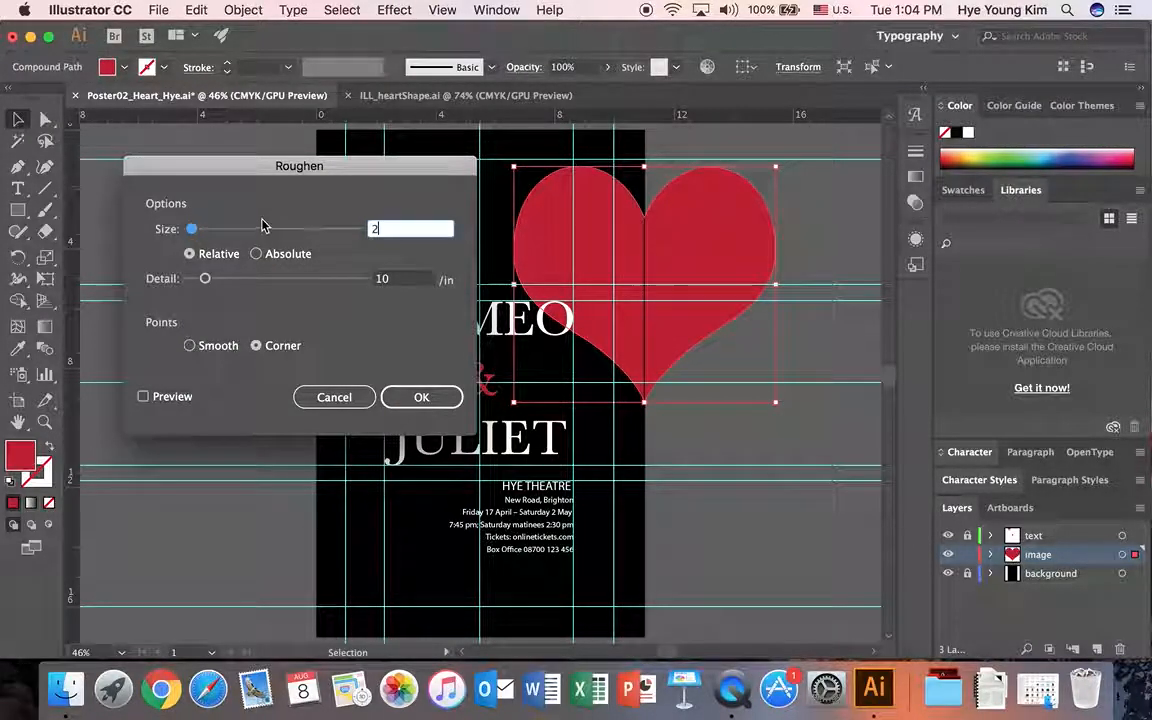
{"action": "left_click", "coordinate": [380, 278]}
{"action": "type", "text": "2"}
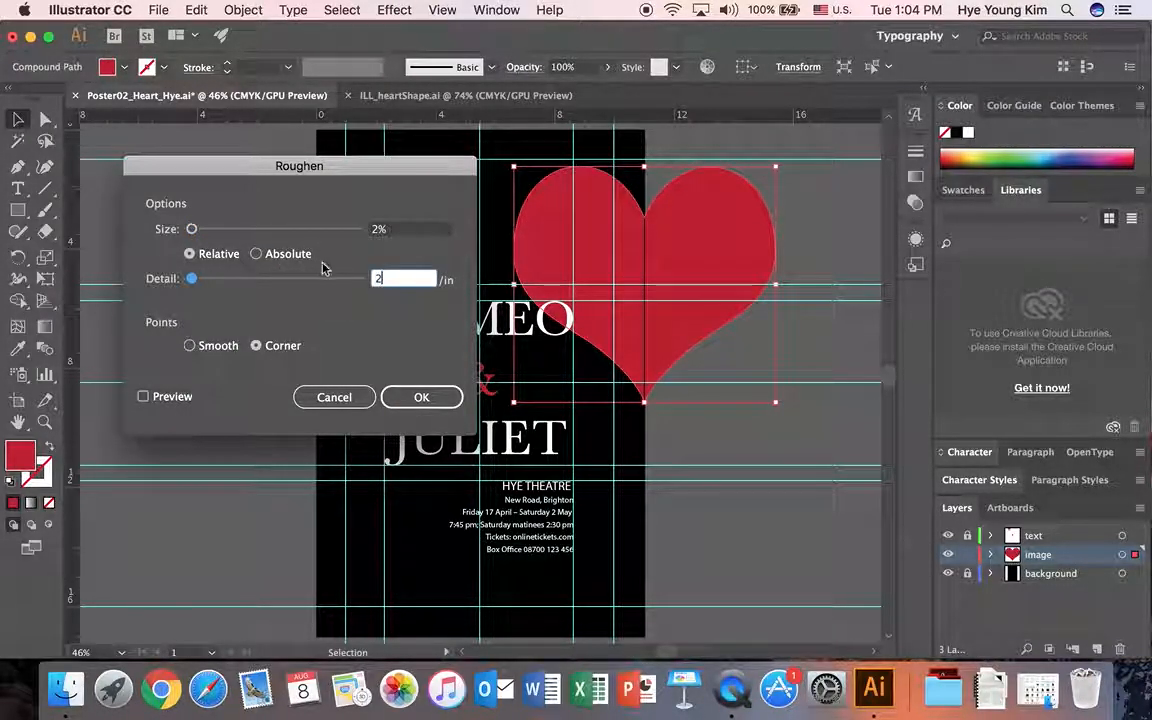
{"action": "left_click", "coordinate": [141, 397]}
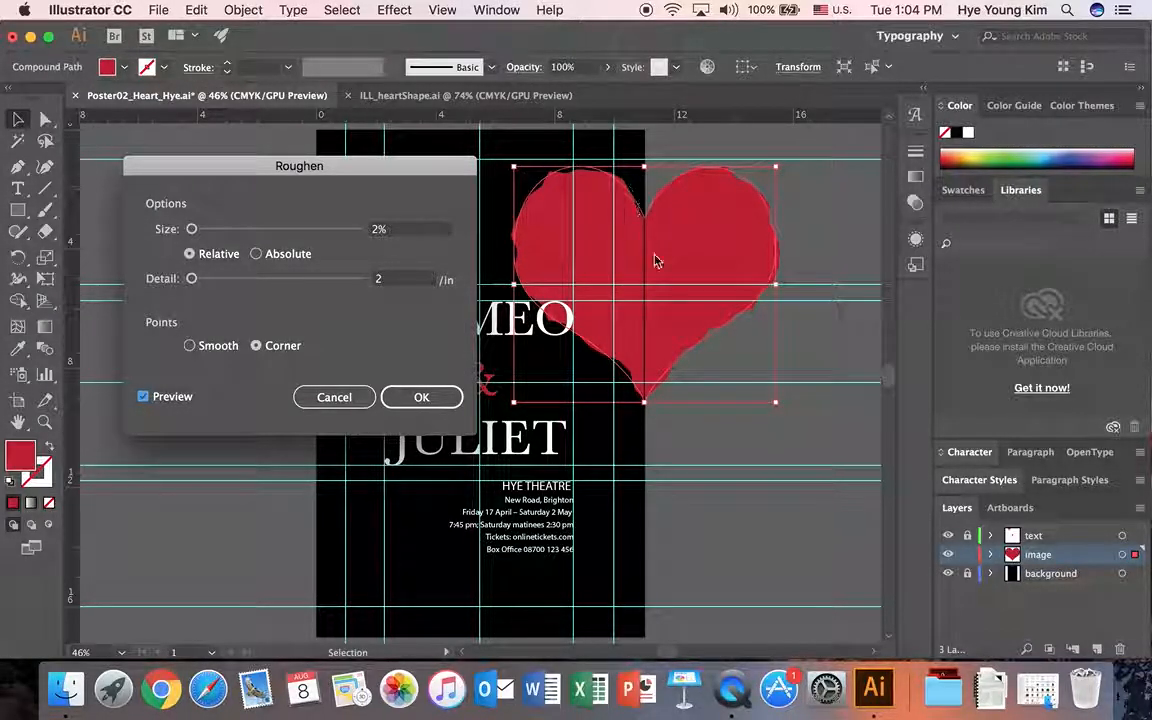
{"action": "left_click", "coordinate": [421, 397]}
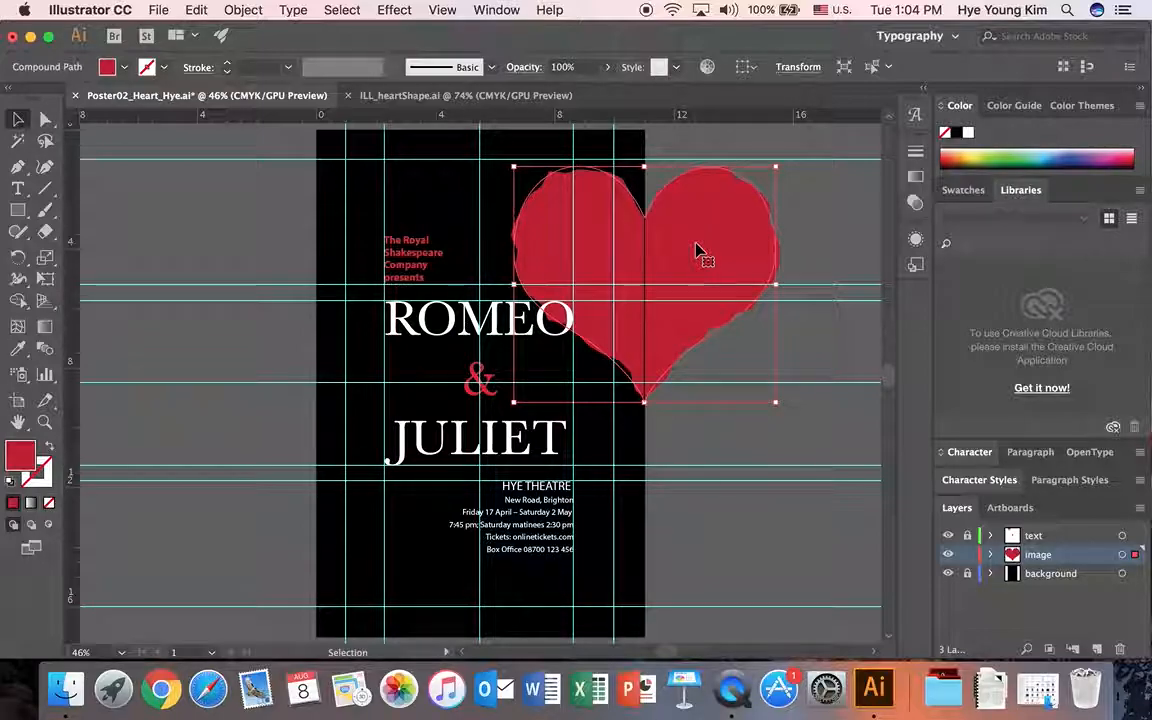
Paste a second copy of the roughened heart and place it across the poster's lower left edge
{"action": "key", "text": "a"}
{"action": "key", "text": "super+v"}
{"action": "left_click_drag", "start_coordinate": [553, 366], "coordinate": [336, 460]}
{"action": "left_click", "coordinate": [281, 325]}
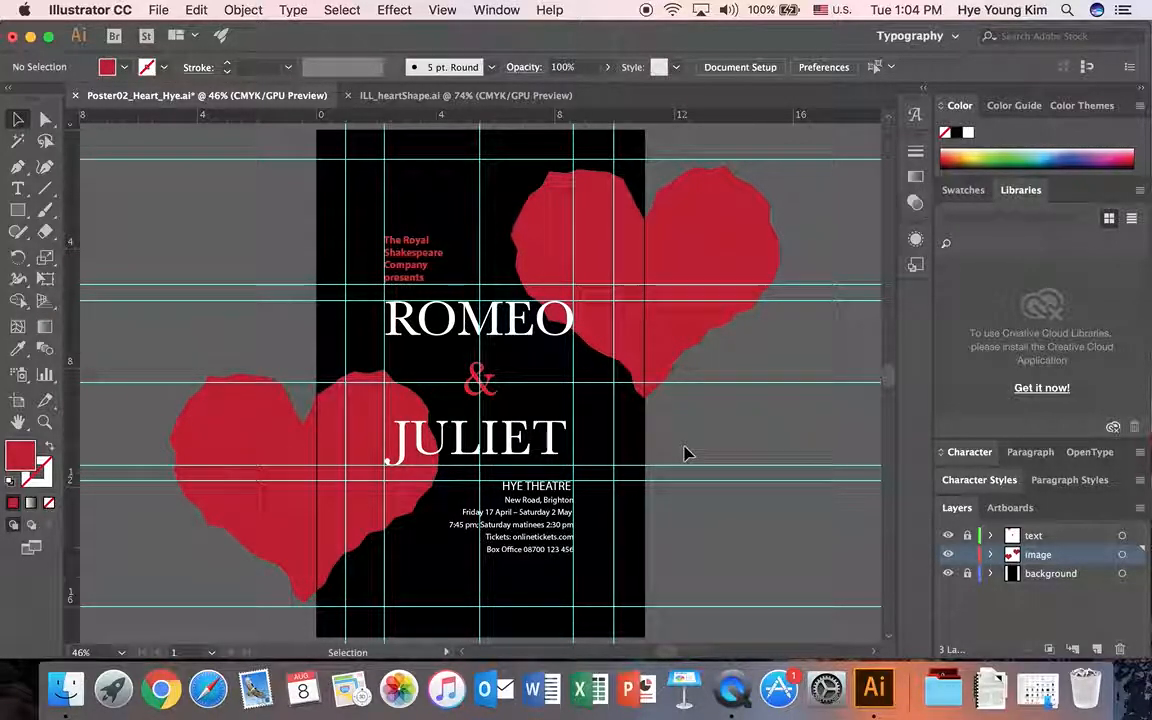
Save the poster document, and save a copy of it in Adobe PDF format under the same name in the TUTORIAL_poster folder
{"action": "left_click", "coordinate": [157, 9]}
{"action": "left_click", "coordinate": [152, 145]}
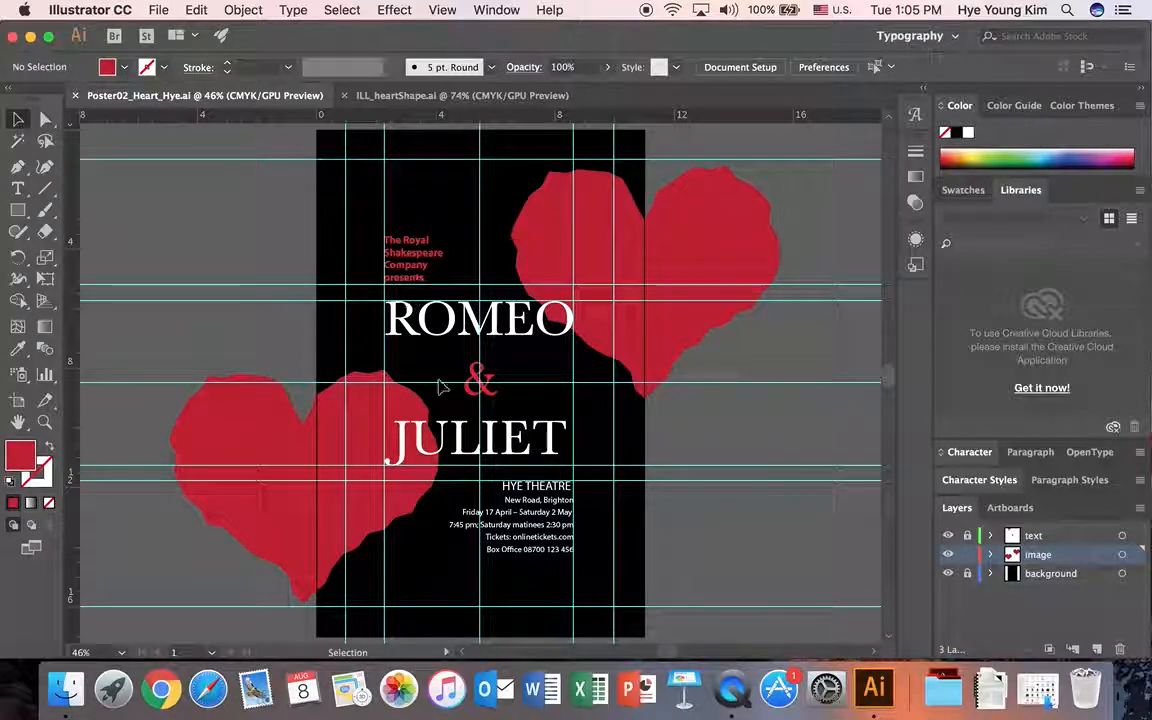
{"action": "left_click", "coordinate": [158, 10]}
{"action": "left_click", "coordinate": [172, 163]}
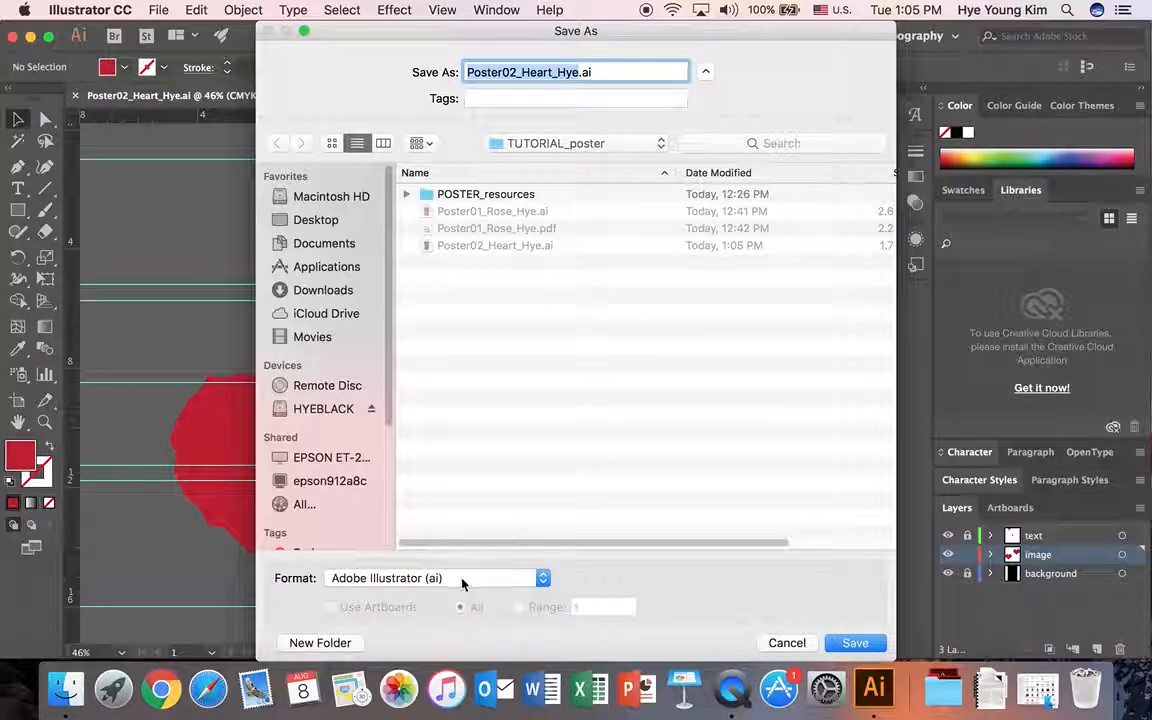
{"action": "left_click", "coordinate": [462, 580]}
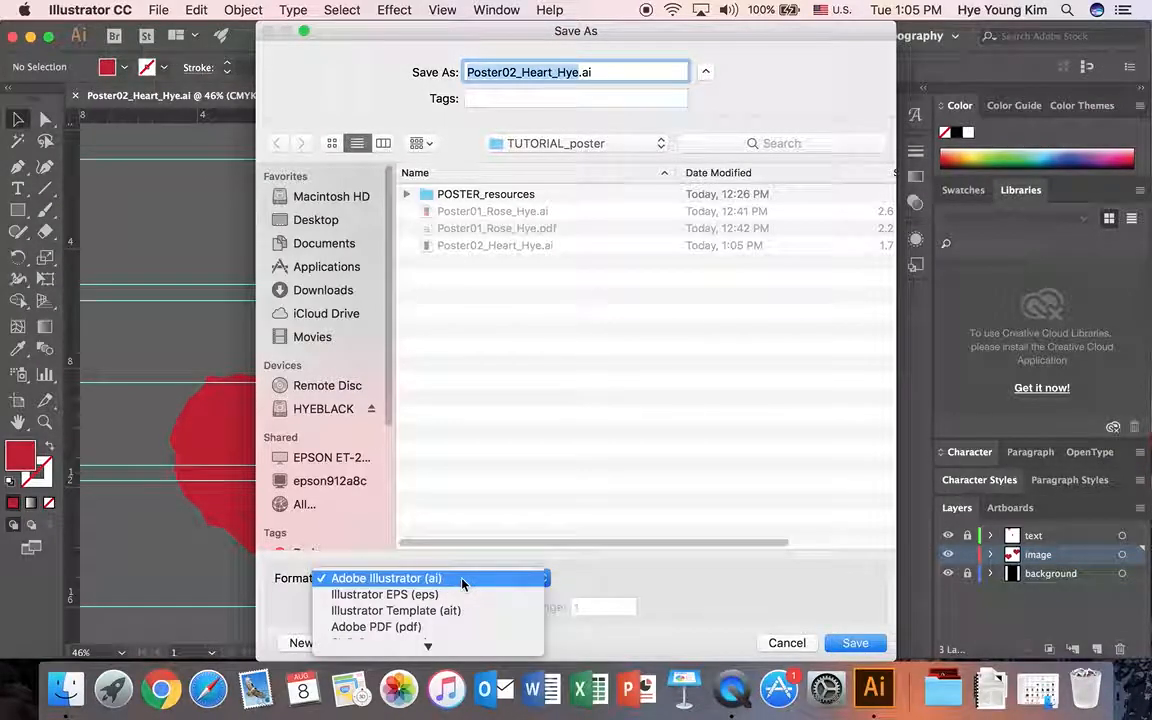
{"action": "left_click", "coordinate": [452, 627]}
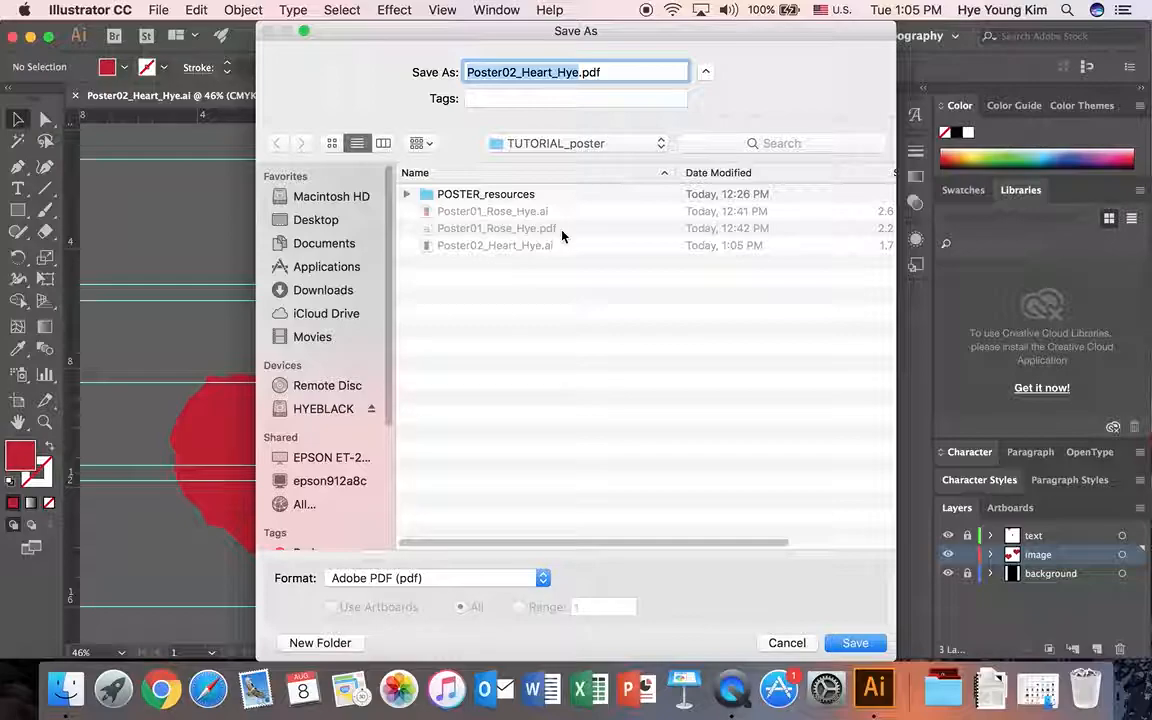
{"action": "left_click", "coordinate": [855, 643]}
Create the PDF with the High Quality Print preset and review the whole poster page in Preview
{"action": "left_click", "coordinate": [440, 127]}
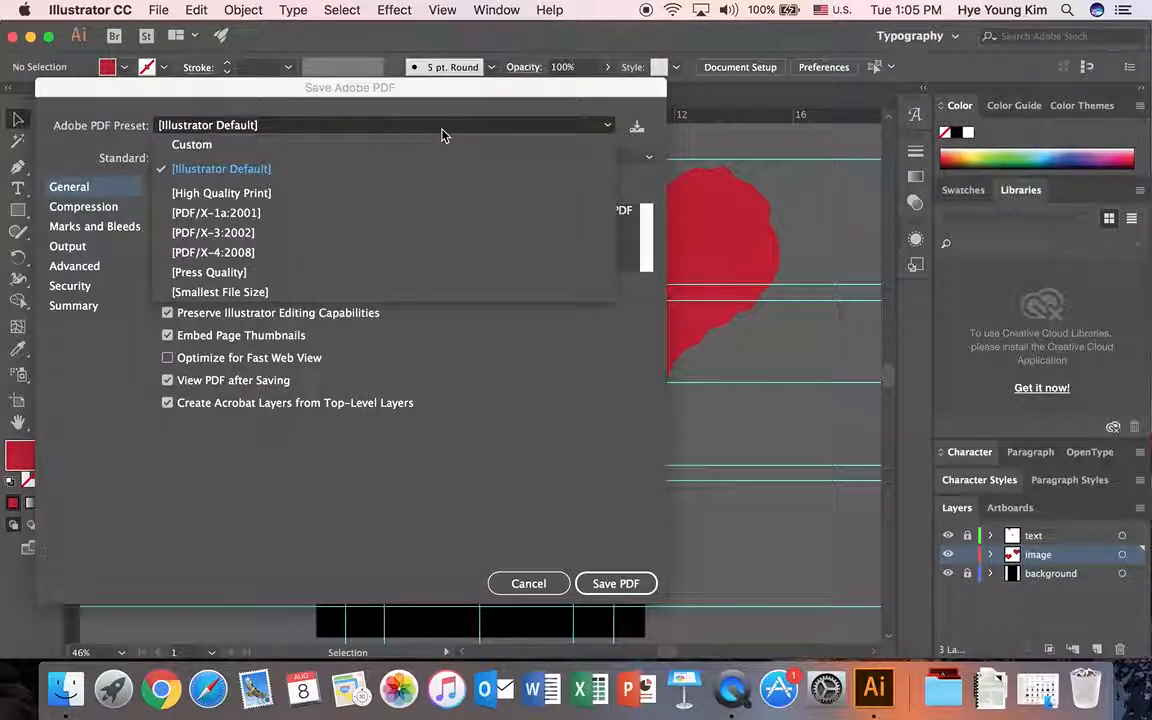
{"action": "left_click", "coordinate": [274, 198]}
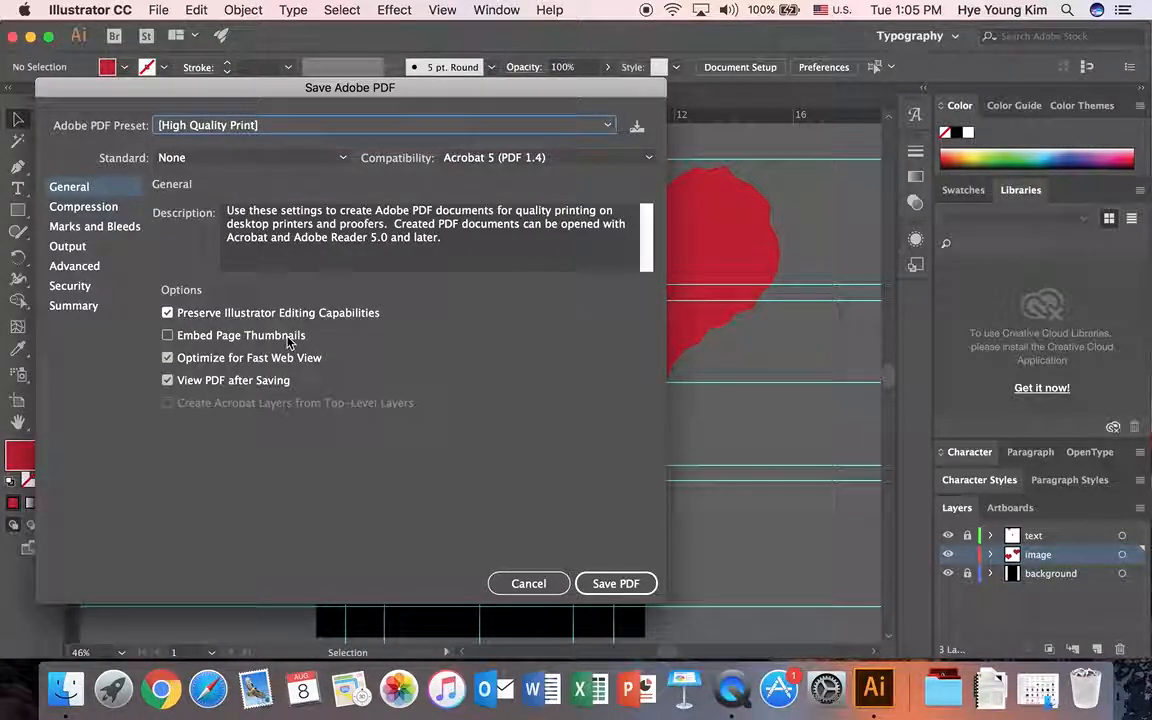
{"action": "left_click", "coordinate": [617, 584]}
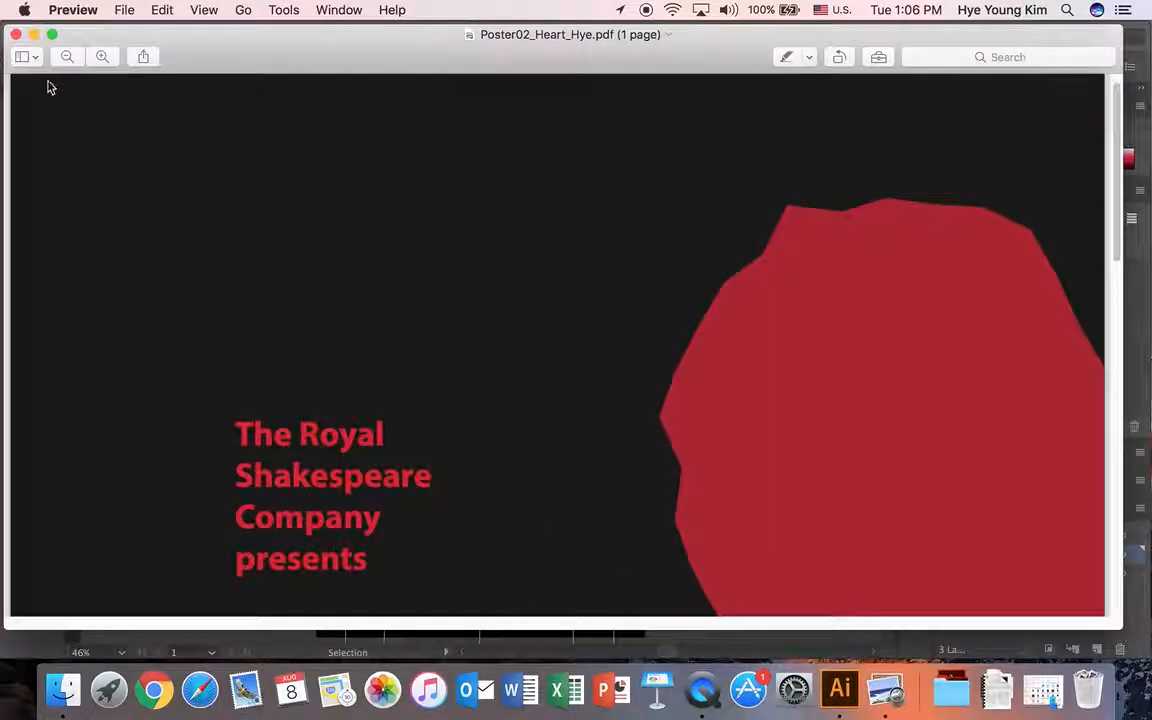
{"action": "left_click", "coordinate": [64, 56]}
{"action": "left_click", "coordinate": [64, 56]}
{"action": "left_click", "coordinate": [64, 56]}
{"action": "left_click", "coordinate": [64, 56]}
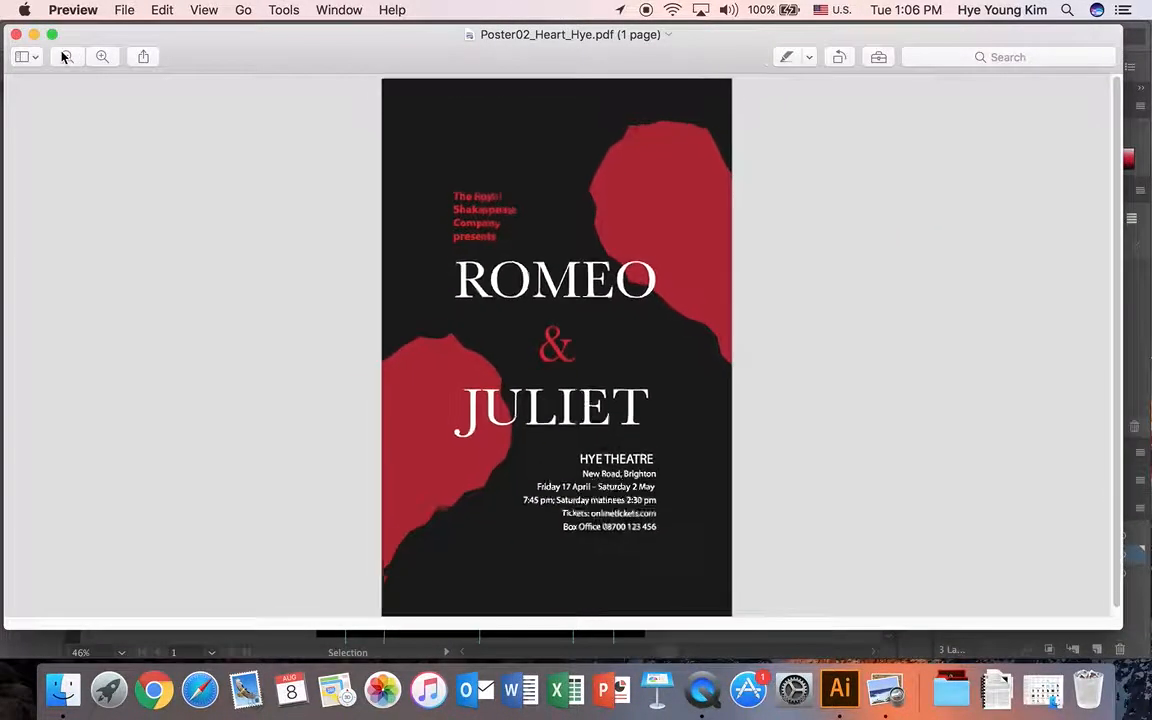